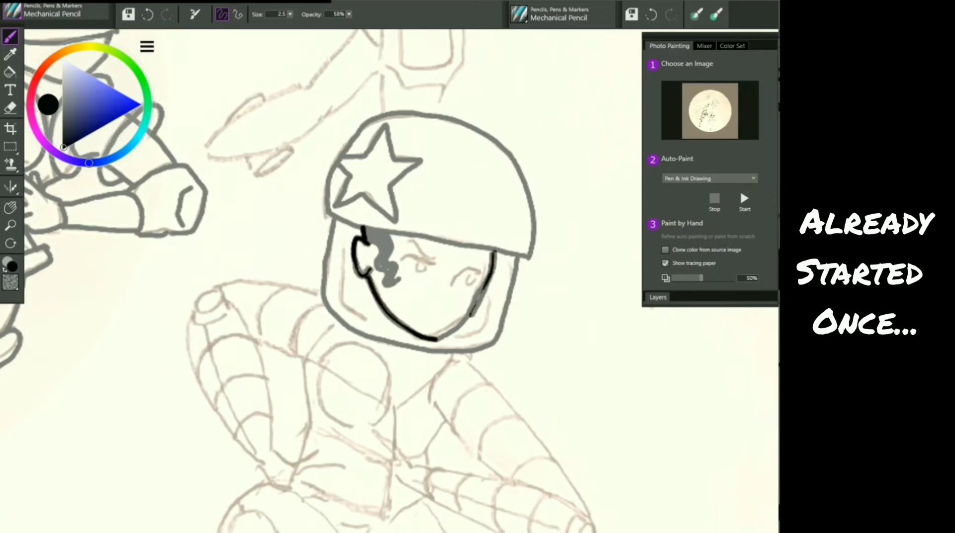
# Trace the star-helmeted figure's hair strand, helmet dome, lower helmet shell and star emblem in black with the Mechanical Pencil.
pyautogui.moveTo(363, 228)
pyautogui.mouseDown()
pyautogui.moveTo(386, 248)
pyautogui.moveTo(396, 287)
pyautogui.mouseUp()
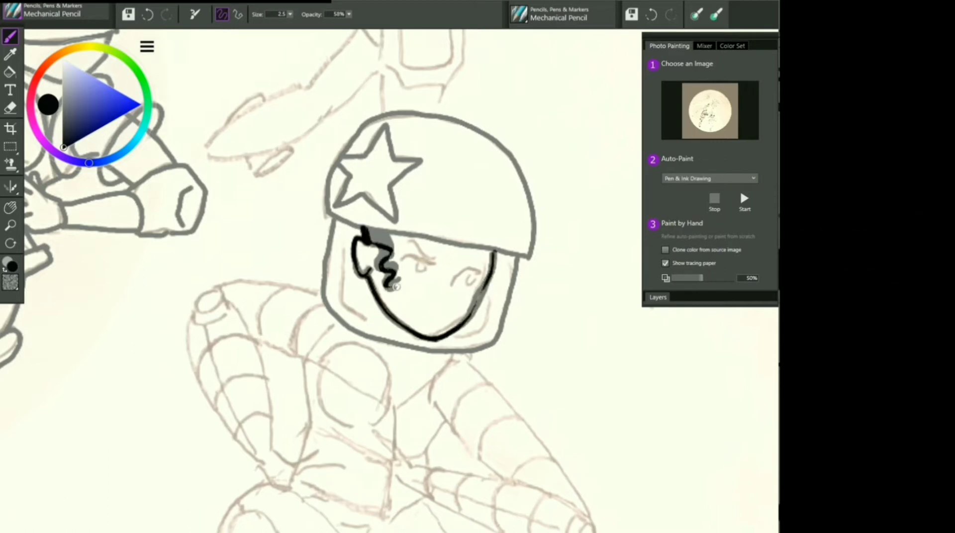
pyautogui.moveTo(334, 217)
pyautogui.mouseDown()
pyautogui.moveTo(325, 302)
pyautogui.moveTo(381, 340)
pyautogui.moveTo(463, 352)
pyautogui.moveTo(495, 342)
pyautogui.moveTo(517, 260)
pyautogui.mouseUp()
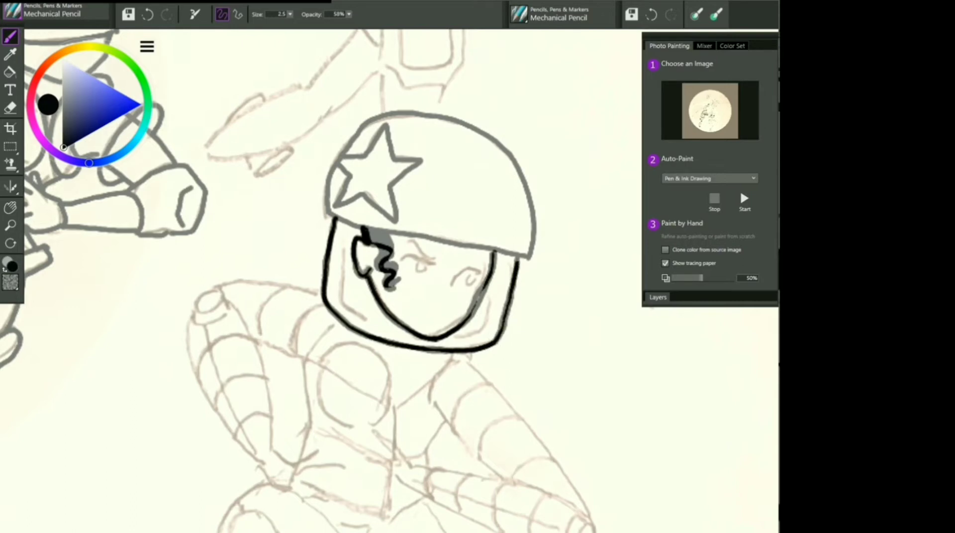
pyautogui.moveTo(322, 209)
pyautogui.mouseDown()
pyautogui.moveTo(363, 127)
pyautogui.moveTo(403, 113)
pyautogui.moveTo(452, 118)
pyautogui.moveTo(497, 141)
pyautogui.moveTo(526, 176)
pyautogui.moveTo(531, 254)
pyautogui.moveTo(332, 216)
pyautogui.moveTo(534, 257)
pyautogui.mouseUp()
pyautogui.moveTo(342, 157)
pyautogui.mouseDown()
pyautogui.moveTo(388, 125)
pyautogui.moveTo(420, 160)
pyautogui.moveTo(355, 203)
pyautogui.mouseUp()
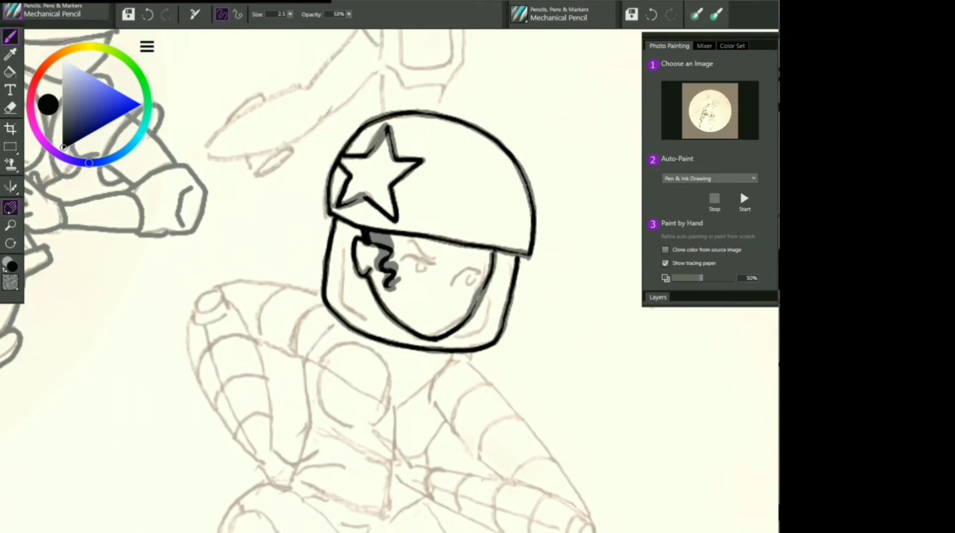
# Trace the star-helmeted figure's neck and torso side line, shoulder, round elbow joint and outer edge of the bent arm down to the wrist.
pyautogui.click(10, 208)
pyautogui.moveTo(139, 327); pyautogui.dragTo(167, 199)
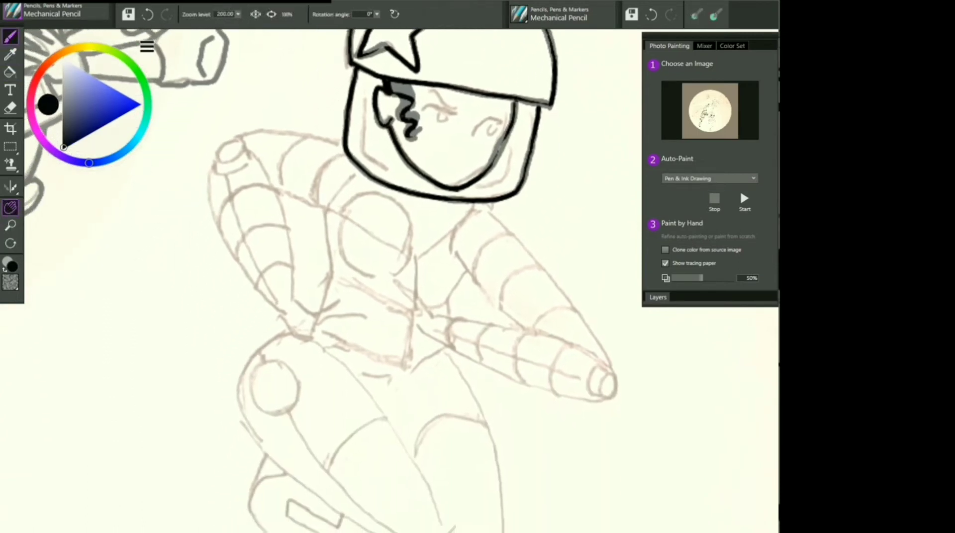
pyautogui.click(10, 36)
pyautogui.moveTo(361, 169)
pyautogui.mouseDown()
pyautogui.moveTo(325, 210)
pyautogui.moveTo(335, 269)
pyautogui.mouseUp()
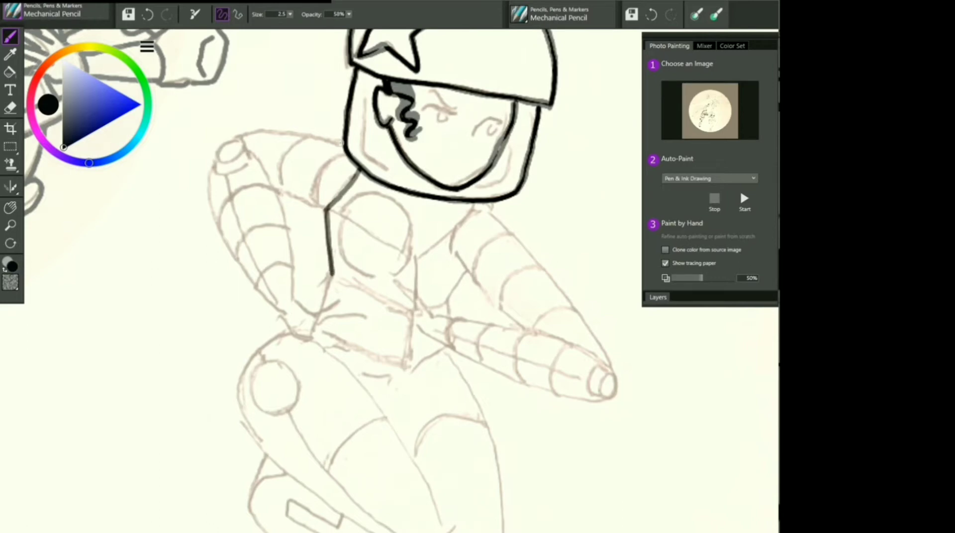
pyautogui.moveTo(342, 143)
pyautogui.mouseDown()
pyautogui.moveTo(276, 128)
pyautogui.moveTo(223, 143)
pyautogui.moveTo(243, 147)
pyautogui.moveTo(239, 171)
pyautogui.moveTo(247, 152)
pyautogui.moveTo(215, 221)
pyautogui.moveTo(294, 334)
pyautogui.moveTo(318, 324)
pyautogui.moveTo(323, 309)
pyautogui.mouseUp()
pyautogui.moveTo(307, 305); pyautogui.dragTo(321, 310)
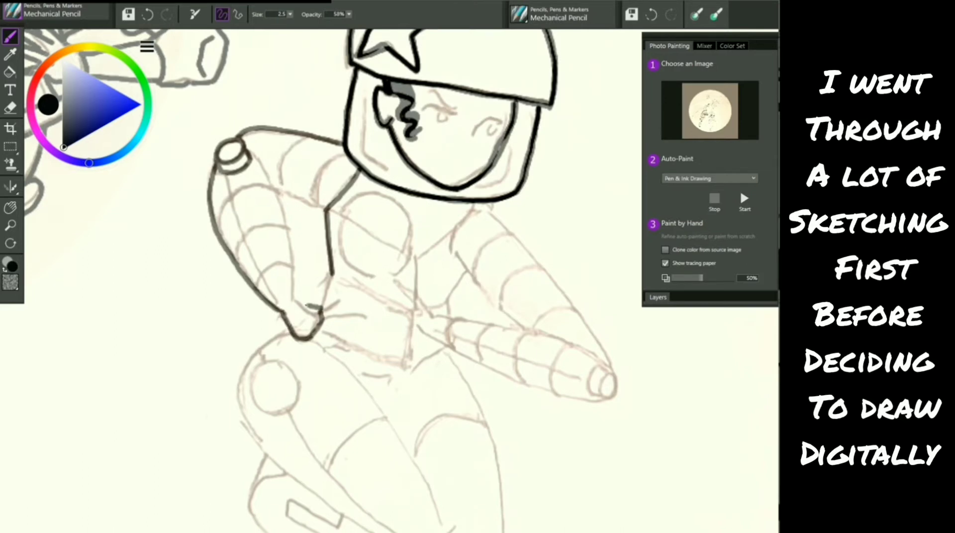
# Trace the bent arm's inner edge and pointed fingers, the line from arm to chest, and the torso side behind the hand.
pyautogui.moveTo(247, 150)
pyautogui.mouseDown()
pyautogui.moveTo(299, 304)
pyautogui.moveTo(286, 310)
pyautogui.moveTo(317, 372)
pyautogui.moveTo(302, 345)
pyautogui.moveTo(340, 346)
pyautogui.moveTo(346, 359)
pyautogui.moveTo(322, 341)
pyautogui.moveTo(347, 323)
pyautogui.moveTo(361, 340)
pyautogui.moveTo(325, 326)
pyautogui.moveTo(343, 302)
pyautogui.moveTo(324, 315)
pyautogui.mouseUp()
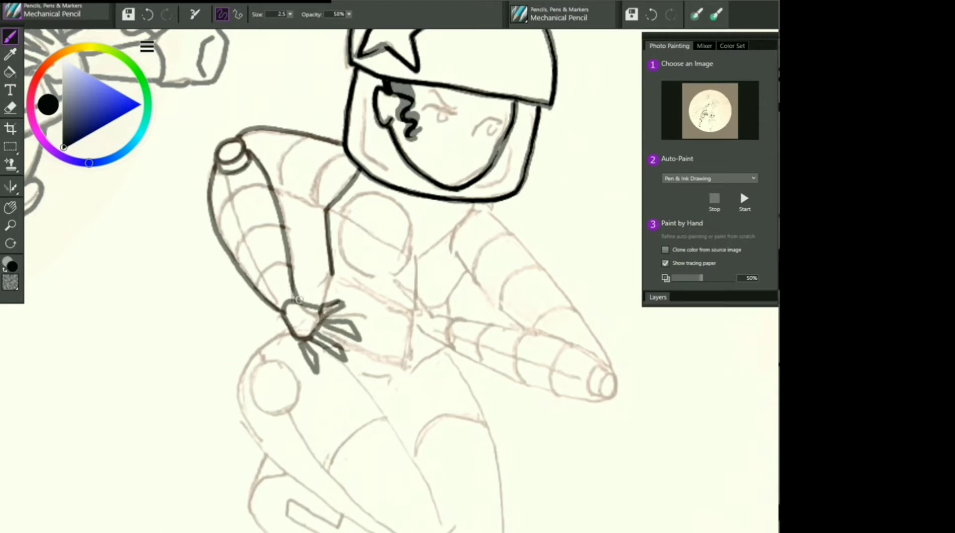
pyautogui.moveTo(273, 186); pyautogui.dragTo(327, 210)
pyautogui.moveTo(333, 274); pyautogui.dragTo(320, 298)
pyautogui.moveTo(321, 299); pyautogui.dragTo(312, 304)
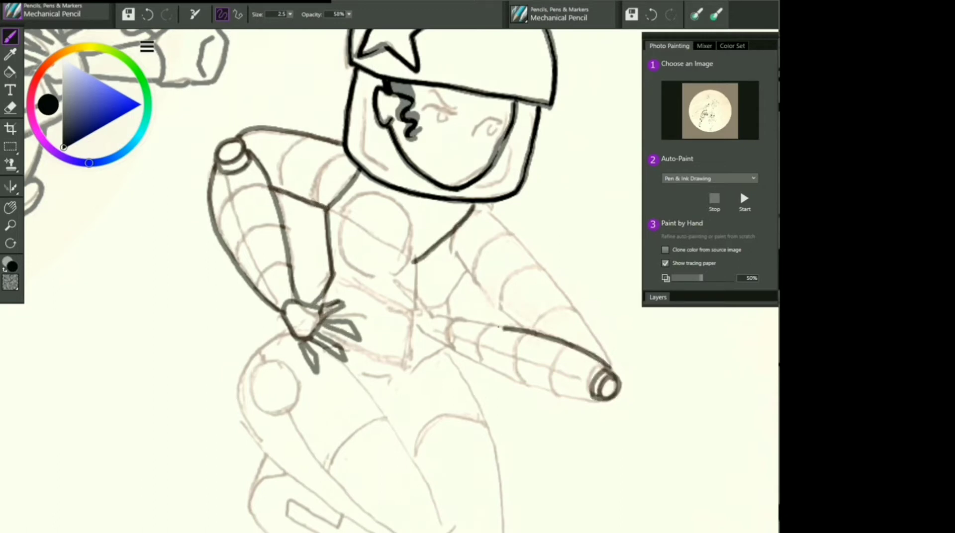
# Trace the other forearm from the round elbow joint to the wrist, including the hand with pointed fingers on the torso.
pyautogui.moveTo(503, 327)
pyautogui.mouseDown()
pyautogui.moveTo(434, 318)
pyautogui.moveTo(433, 338)
pyautogui.moveTo(599, 402)
pyautogui.mouseUp()
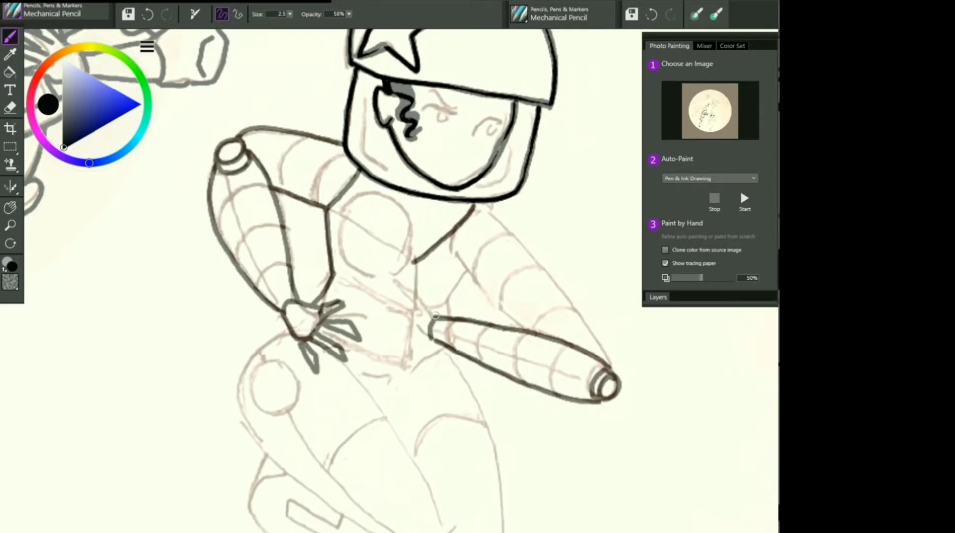
pyautogui.moveTo(435, 316)
pyautogui.mouseDown()
pyautogui.moveTo(422, 302)
pyautogui.moveTo(410, 320)
pyautogui.moveTo(410, 330)
pyautogui.moveTo(432, 339)
pyautogui.mouseUp()
pyautogui.moveTo(422, 301)
pyautogui.mouseDown()
pyautogui.moveTo(383, 280)
pyautogui.moveTo(414, 298)
pyautogui.moveTo(379, 301)
pyautogui.moveTo(389, 317)
pyautogui.moveTo(376, 330)
pyautogui.moveTo(429, 290)
pyautogui.moveTo(409, 269)
pyautogui.moveTo(416, 262)
pyautogui.moveTo(413, 291)
pyautogui.mouseUp()
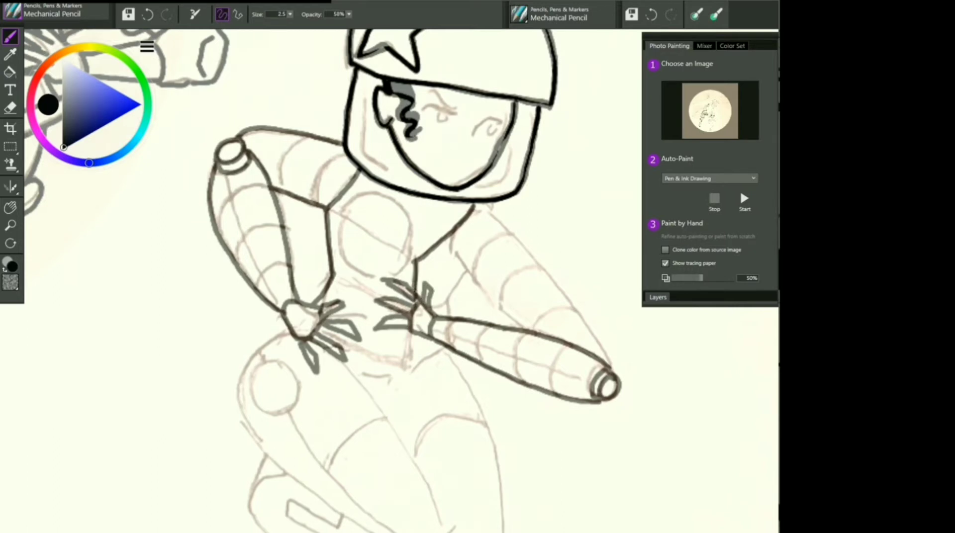
# Trace the torso's lower edges to a point below the hand and the torso side line beneath the other upper arm.
pyautogui.moveTo(412, 332)
pyautogui.mouseDown()
pyautogui.moveTo(409, 370)
pyautogui.moveTo(446, 349)
pyautogui.mouseUp()
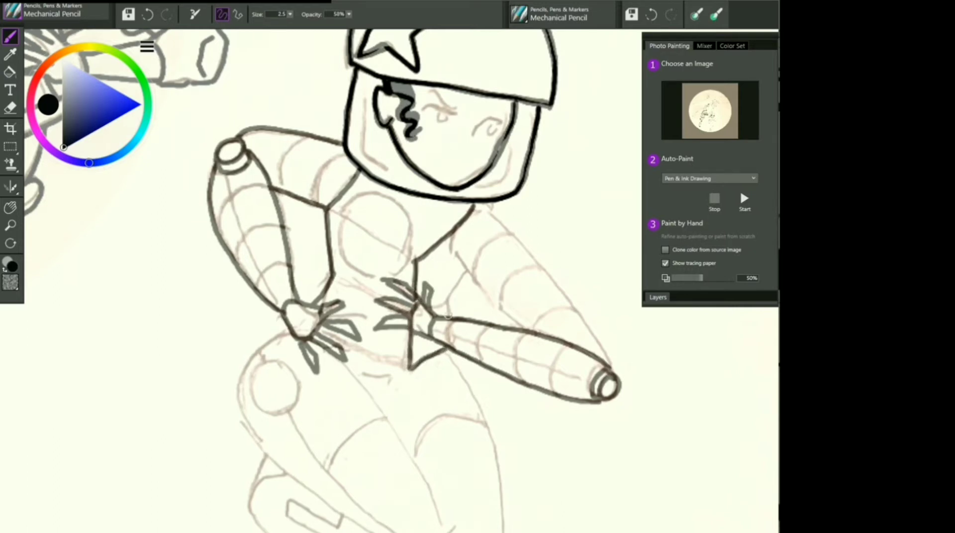
pyautogui.moveTo(449, 304); pyautogui.dragTo(460, 277)
pyautogui.moveTo(411, 368); pyautogui.dragTo(324, 330)
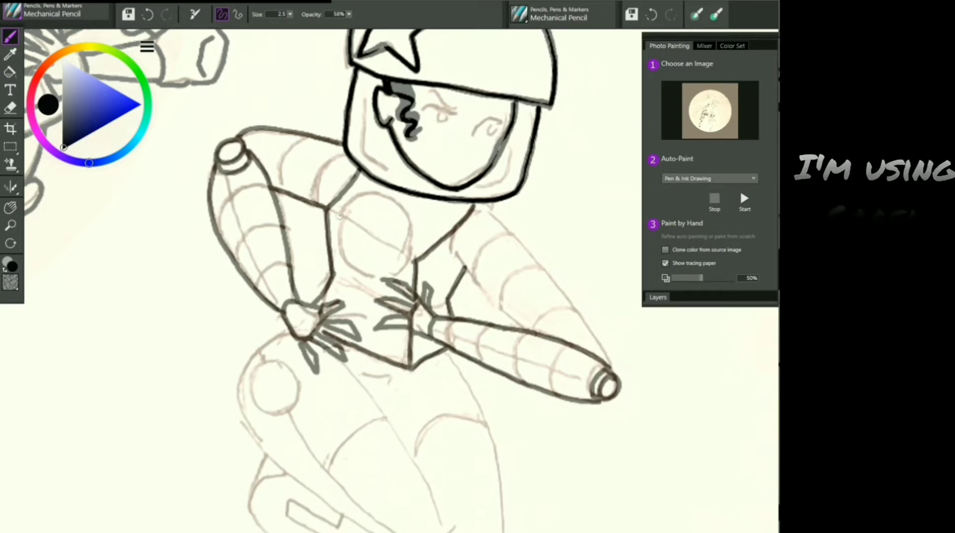
# Trace the chest circle and the upper arm running from the helmet to the elbow joint.
pyautogui.moveTo(340, 217)
pyautogui.mouseDown()
pyautogui.moveTo(409, 243)
pyautogui.moveTo(384, 272)
pyautogui.moveTo(335, 237)
pyautogui.moveTo(382, 277)
pyautogui.mouseUp()
pyautogui.moveTo(450, 231)
pyautogui.mouseDown()
pyautogui.moveTo(472, 281)
pyautogui.moveTo(525, 328)
pyautogui.mouseUp()
pyautogui.moveTo(470, 211)
pyautogui.mouseDown()
pyautogui.moveTo(500, 219)
pyautogui.moveTo(602, 358)
pyautogui.moveTo(500, 214)
pyautogui.moveTo(510, 222)
pyautogui.mouseUp()
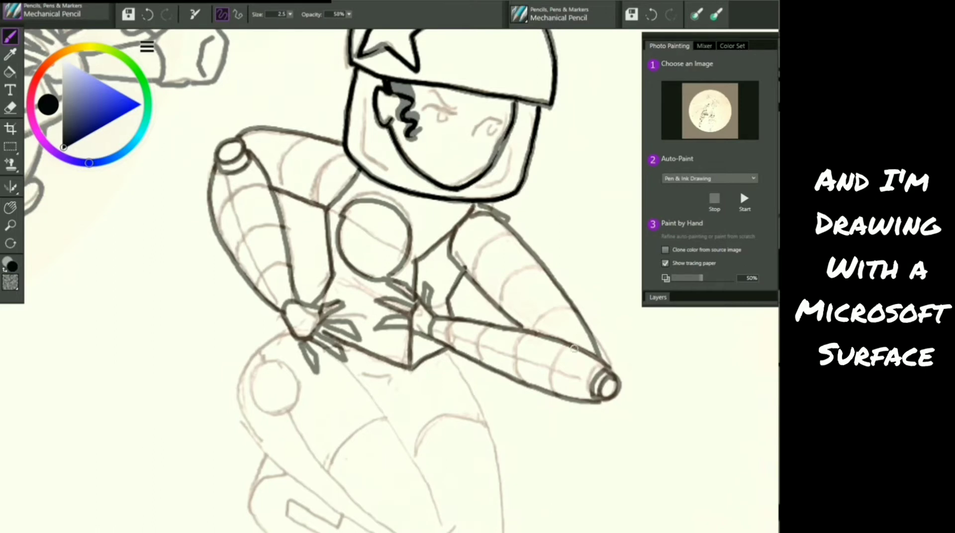
# Add curved segment bands, a lengthwise centre line and rivet dots to the forearm held across the torso.
pyautogui.moveTo(559, 351); pyautogui.dragTo(551, 392)
pyautogui.moveTo(521, 333); pyautogui.dragTo(514, 379)
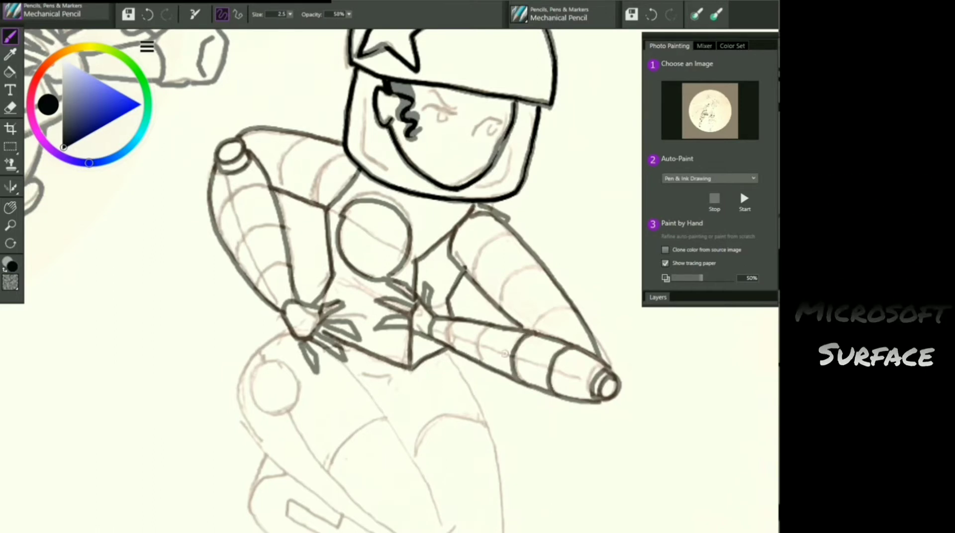
pyautogui.moveTo(487, 326); pyautogui.dragTo(480, 363)
pyautogui.moveTo(457, 322)
pyautogui.mouseDown()
pyautogui.moveTo(461, 347)
pyautogui.moveTo(486, 344)
pyautogui.moveTo(586, 383)
pyautogui.mouseUp()
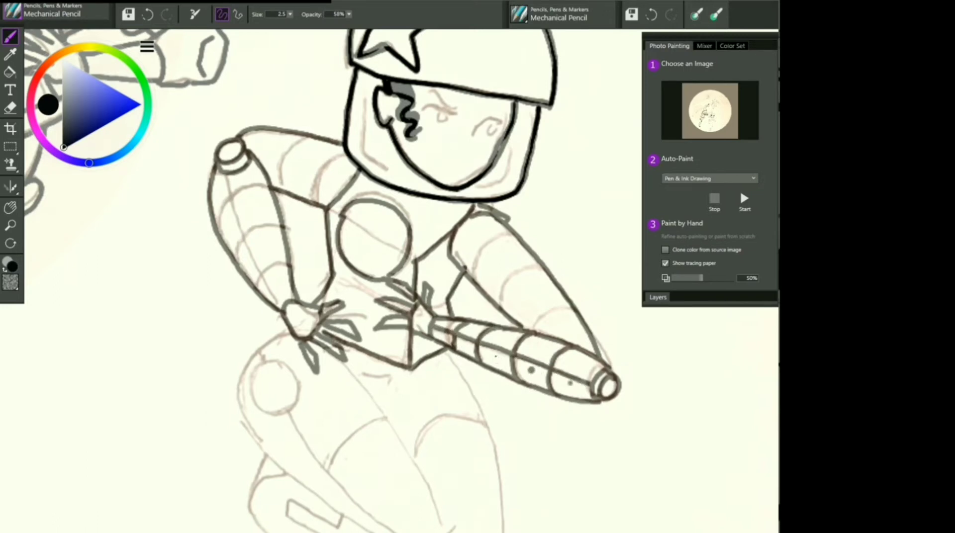
pyautogui.moveTo(482, 381)
pyautogui.mouseDown()
pyautogui.moveTo(548, 407)
pyautogui.moveTo(510, 372)
pyautogui.mouseUp()
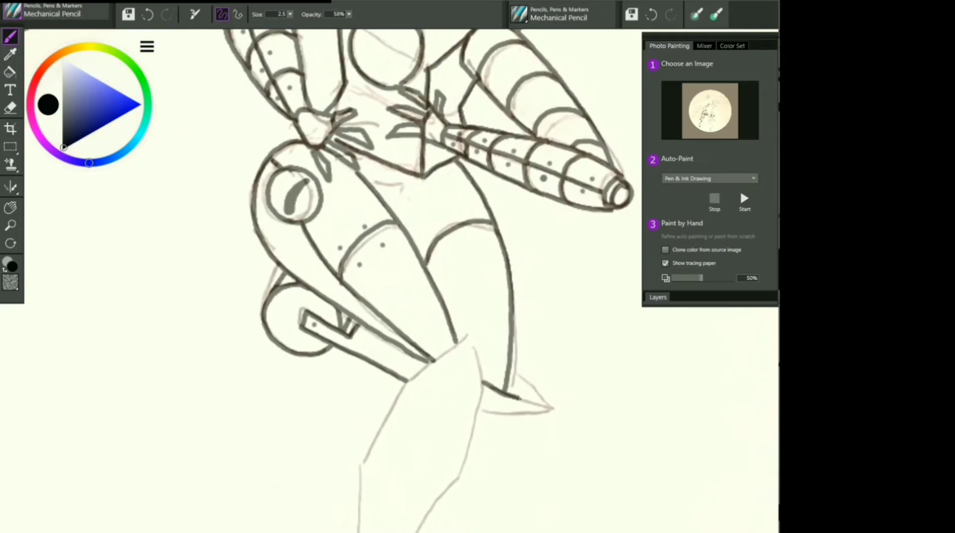
# Trace the pointed foot of the rear leg and the front lower leg with its curved side panel, dividing band and rivets.
pyautogui.moveTo(478, 411); pyautogui.dragTo(551, 408)
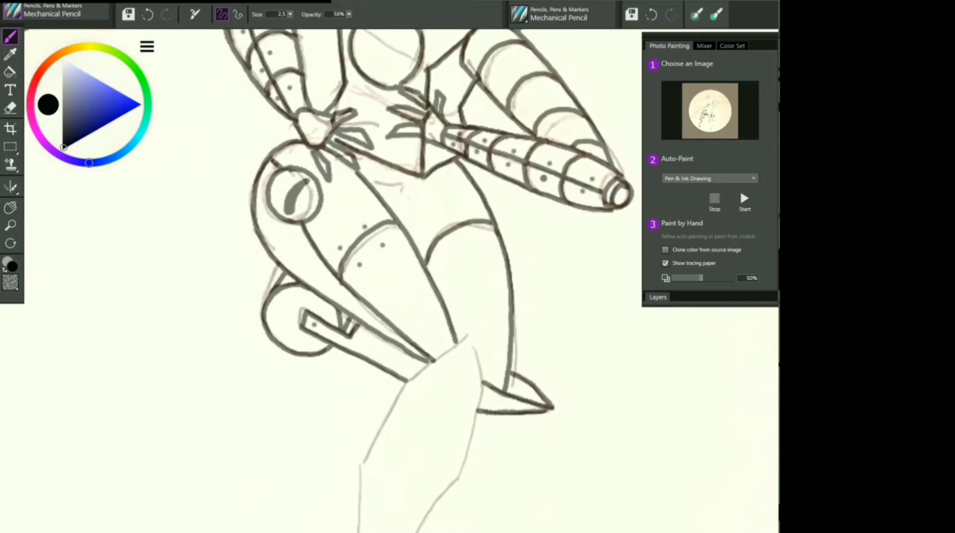
pyautogui.click(10, 207)
pyautogui.moveTo(255, 416); pyautogui.dragTo(222, 177)
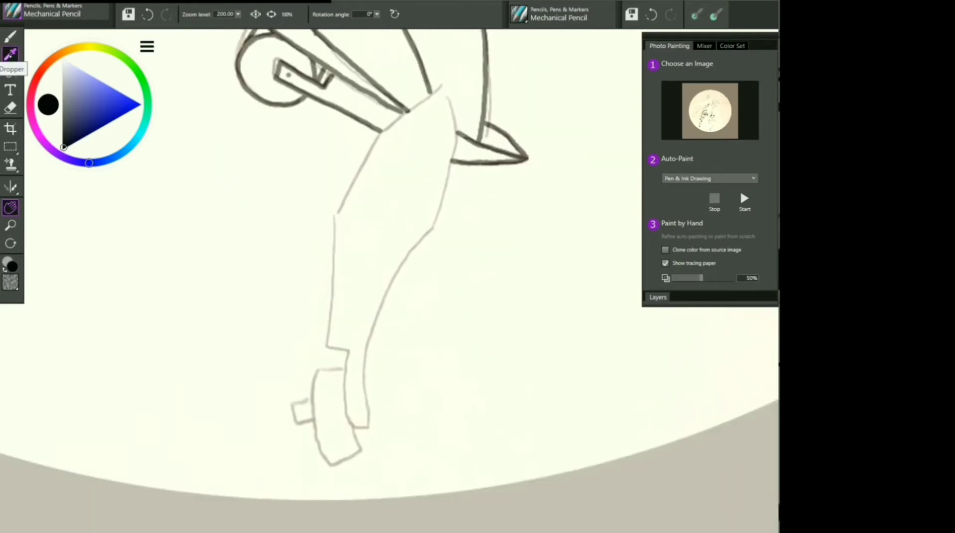
pyautogui.click(10, 35)
pyautogui.moveTo(336, 218)
pyautogui.mouseDown()
pyautogui.moveTo(383, 132)
pyautogui.moveTo(440, 87)
pyautogui.moveTo(458, 153)
pyautogui.moveTo(436, 230)
pyautogui.moveTo(376, 327)
pyautogui.moveTo(365, 379)
pyautogui.moveTo(371, 426)
pyautogui.moveTo(358, 431)
pyautogui.moveTo(351, 353)
pyautogui.moveTo(329, 351)
pyautogui.moveTo(334, 218)
pyautogui.mouseUp()
pyautogui.moveTo(412, 113); pyautogui.dragTo(332, 318)
pyautogui.moveTo(352, 189); pyautogui.dragTo(374, 195)
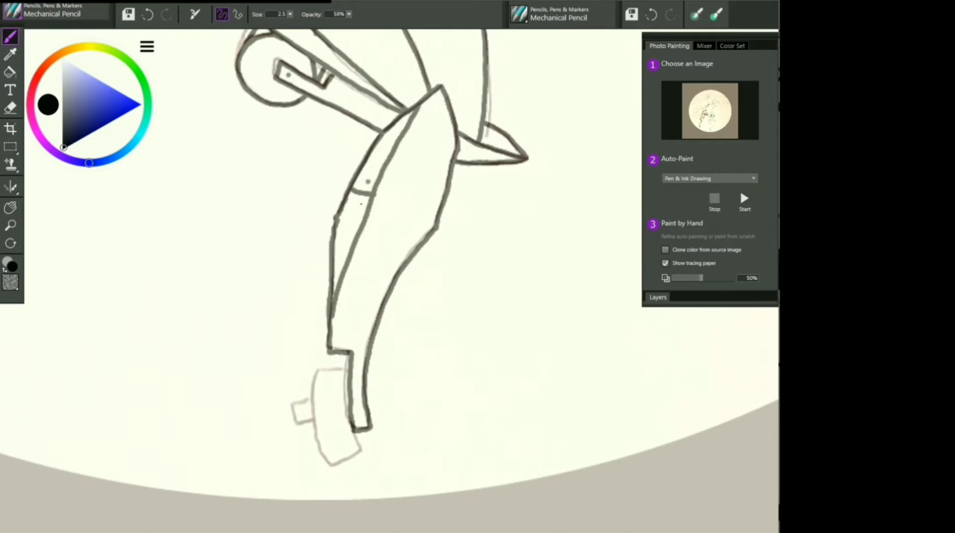
# Trace the curved block at the bottom of the lower leg and the small tab attached to its side.
pyautogui.moveTo(344, 370)
pyautogui.mouseDown()
pyautogui.moveTo(361, 449)
pyautogui.moveTo(338, 463)
pyautogui.moveTo(325, 453)
pyautogui.moveTo(312, 377)
pyautogui.moveTo(343, 368)
pyautogui.mouseUp()
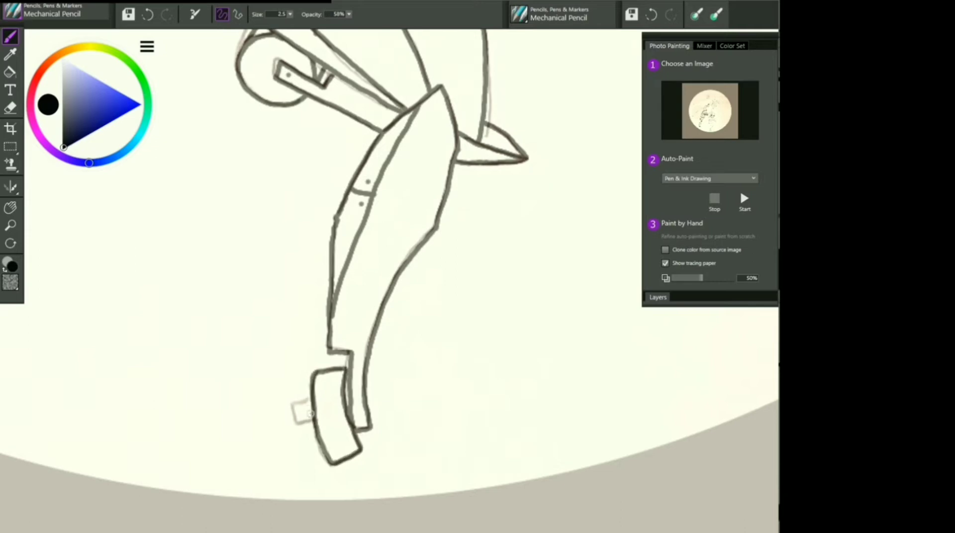
pyautogui.moveTo(311, 414)
pyautogui.mouseDown()
pyautogui.moveTo(297, 422)
pyautogui.moveTo(313, 436)
pyautogui.mouseUp()
pyautogui.moveTo(321, 398)
pyautogui.mouseDown()
pyautogui.moveTo(331, 423)
pyautogui.moveTo(340, 413)
pyautogui.mouseUp()
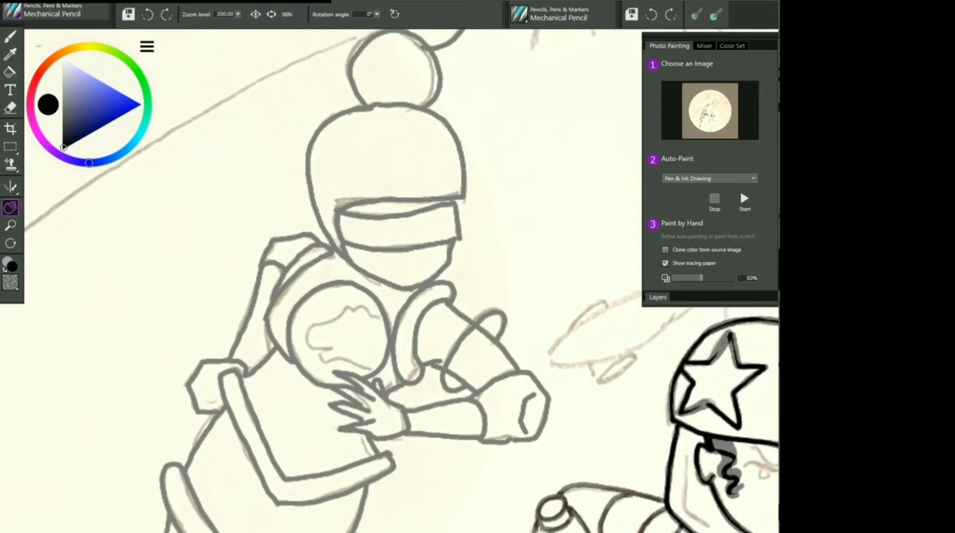
# Trace the second figure's rounded helmet, its straight brow edge and the visor band in black.
pyautogui.click(10, 36)
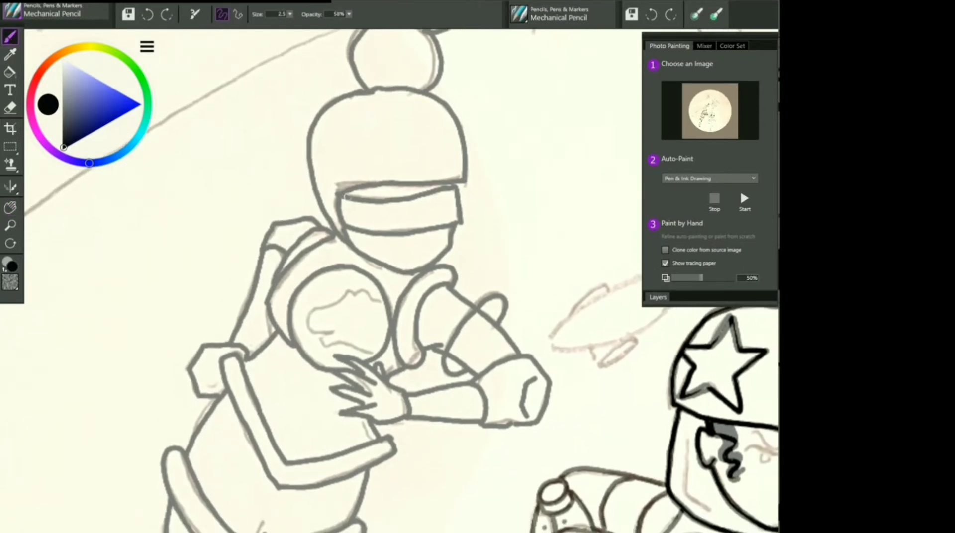
pyautogui.moveTo(338, 184)
pyautogui.mouseDown()
pyautogui.moveTo(353, 249)
pyautogui.moveTo(328, 218)
pyautogui.moveTo(314, 166)
pyautogui.moveTo(318, 127)
pyautogui.moveTo(346, 96)
pyautogui.moveTo(396, 83)
pyautogui.moveTo(442, 105)
pyautogui.moveTo(465, 179)
pyautogui.mouseUp()
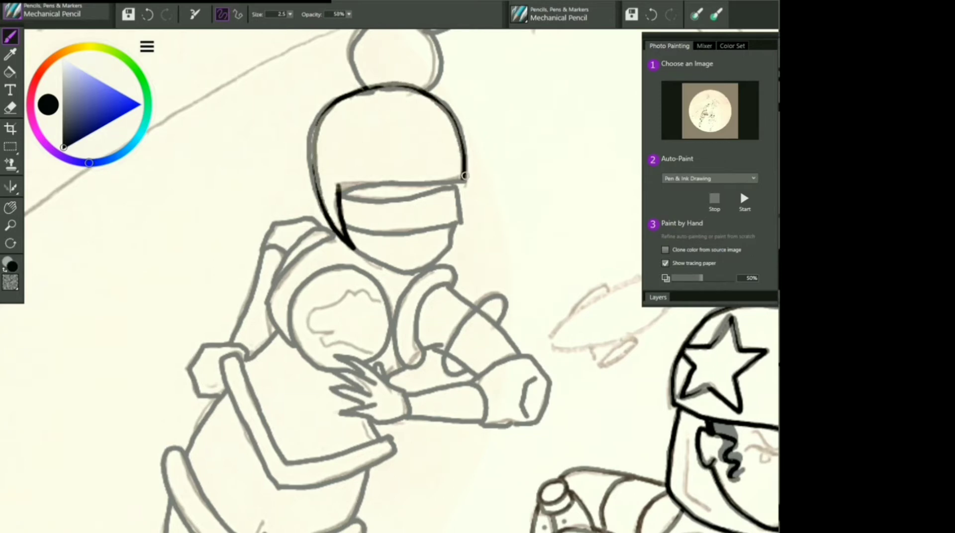
pyautogui.moveTo(338, 186); pyautogui.dragTo(462, 176)
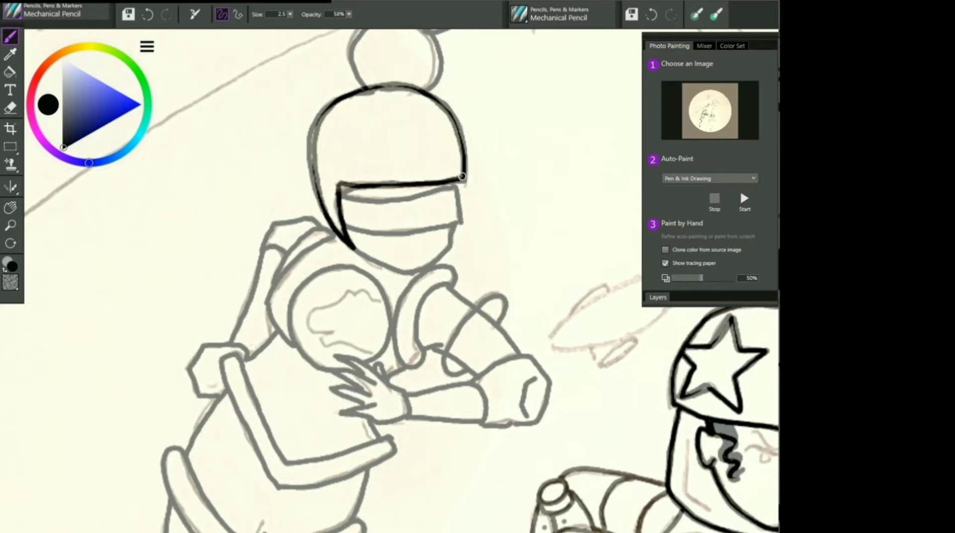
pyautogui.moveTo(338, 189)
pyautogui.mouseDown()
pyautogui.moveTo(410, 201)
pyautogui.moveTo(457, 187)
pyautogui.moveTo(463, 226)
pyautogui.mouseUp()
pyautogui.moveTo(342, 224)
pyautogui.mouseDown()
pyautogui.moveTo(400, 237)
pyautogui.moveTo(462, 223)
pyautogui.mouseUp()
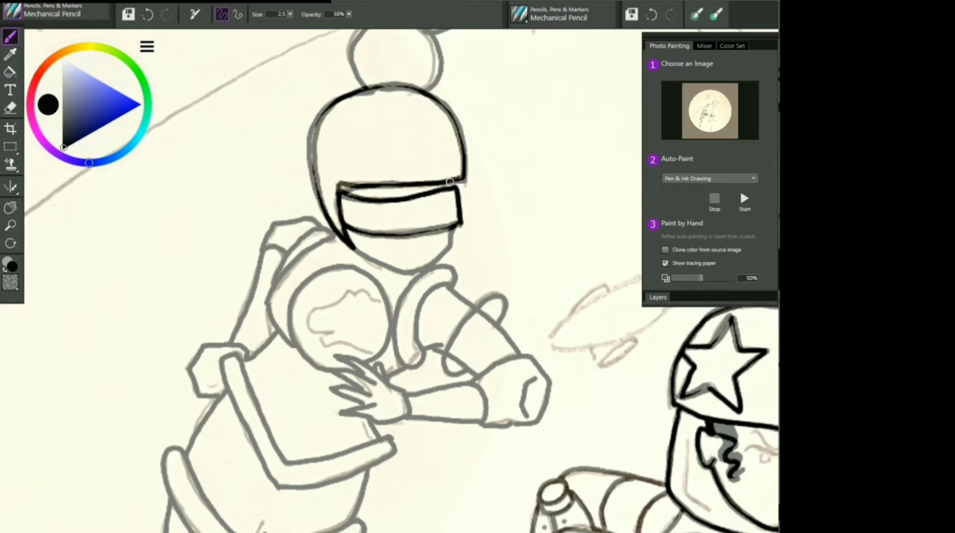
# Trace the second figure's chin, back shoulder curve, the body side below it and the bent strap across the torso.
pyautogui.moveTo(372, 238)
pyautogui.mouseDown()
pyautogui.moveTo(304, 300)
pyautogui.moveTo(319, 336)
pyautogui.mouseUp()
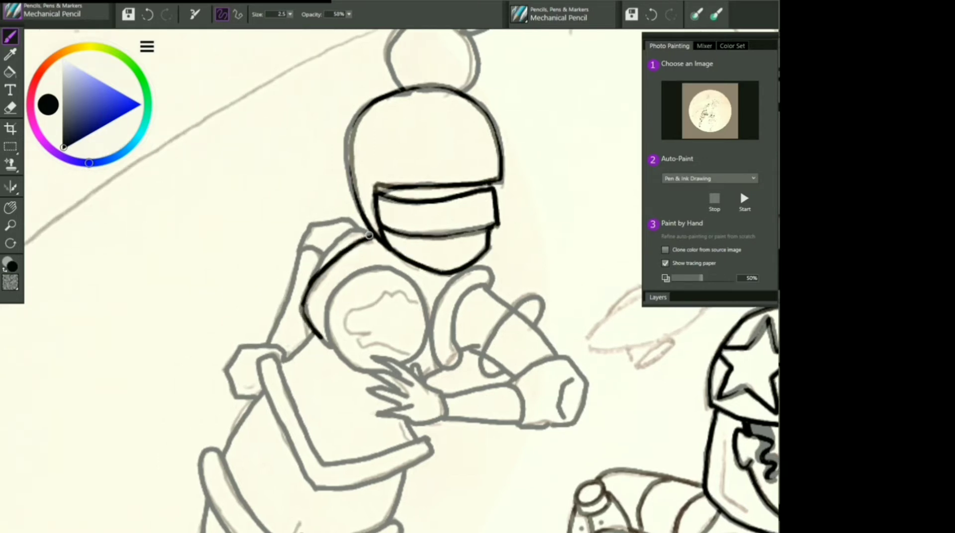
pyautogui.moveTo(370, 235)
pyautogui.mouseDown()
pyautogui.moveTo(330, 249)
pyautogui.moveTo(319, 277)
pyautogui.mouseUp()
pyautogui.moveTo(319, 338); pyautogui.dragTo(280, 366)
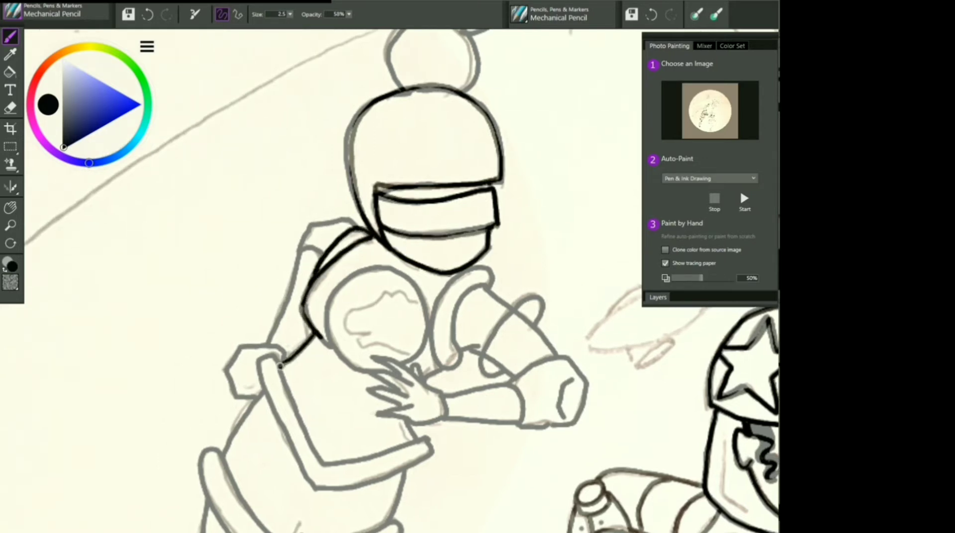
pyautogui.moveTo(323, 463)
pyautogui.mouseDown()
pyautogui.moveTo(281, 375)
pyautogui.moveTo(256, 360)
pyautogui.moveTo(301, 473)
pyautogui.moveTo(380, 483)
pyautogui.moveTo(435, 450)
pyautogui.moveTo(370, 460)
pyautogui.moveTo(433, 442)
pyautogui.mouseUp()
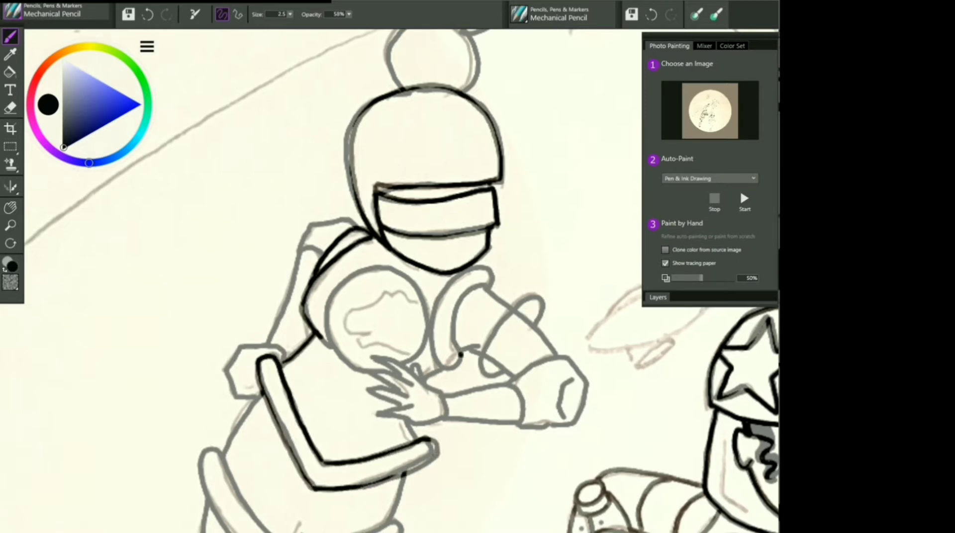
# Trace the second figure's front shoulder strap and the angular elbow guard with its inner detail line.
pyautogui.moveTo(460, 354)
pyautogui.mouseDown()
pyautogui.moveTo(468, 286)
pyautogui.moveTo(495, 287)
pyautogui.moveTo(493, 269)
pyautogui.mouseUp()
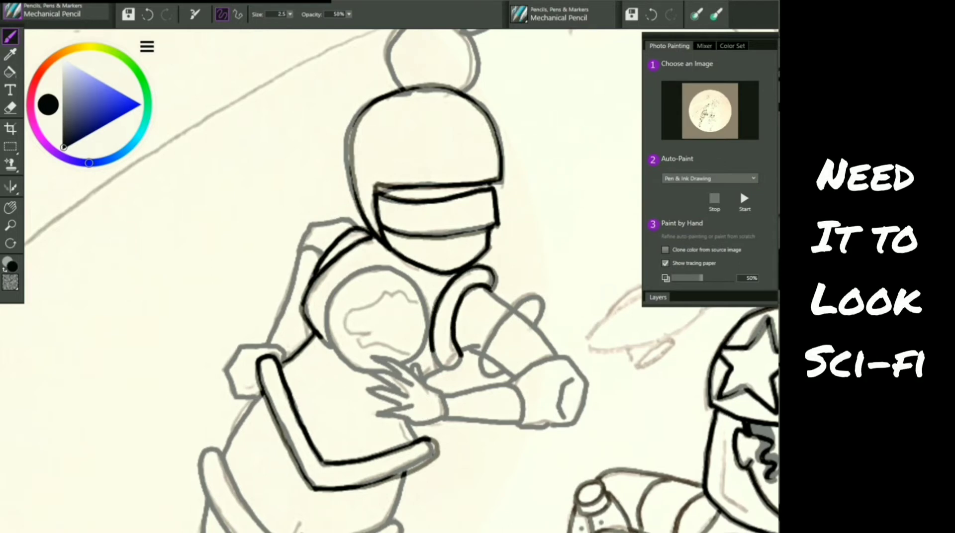
pyautogui.moveTo(431, 348); pyautogui.dragTo(480, 344)
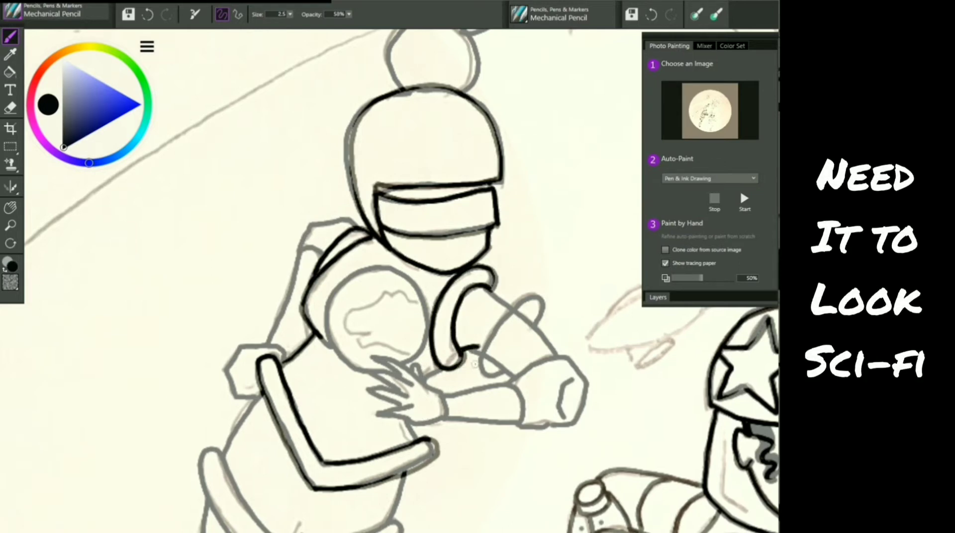
pyautogui.moveTo(504, 381)
pyautogui.mouseDown()
pyautogui.moveTo(521, 426)
pyautogui.moveTo(572, 426)
pyautogui.moveTo(588, 384)
pyautogui.mouseUp()
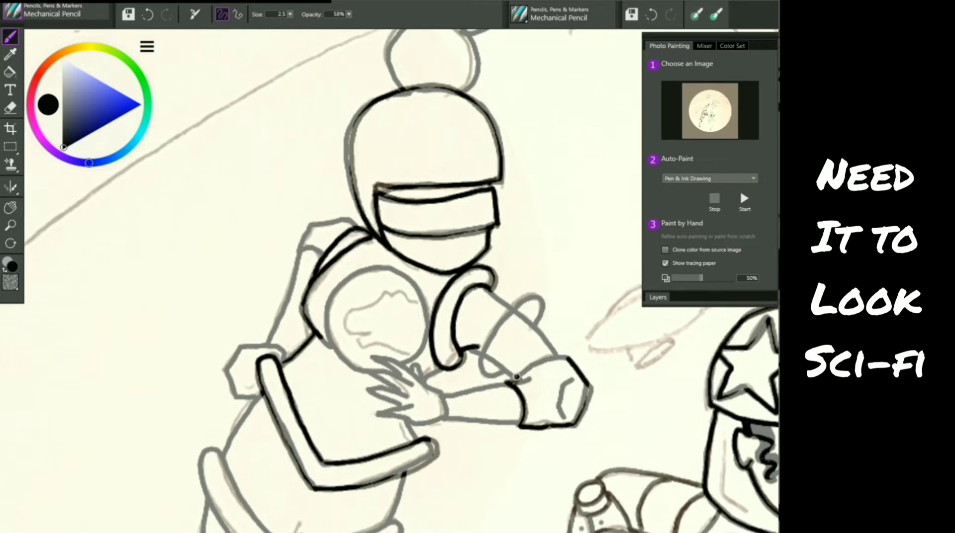
pyautogui.moveTo(515, 378)
pyautogui.mouseDown()
pyautogui.moveTo(560, 355)
pyautogui.moveTo(567, 422)
pyautogui.mouseUp()
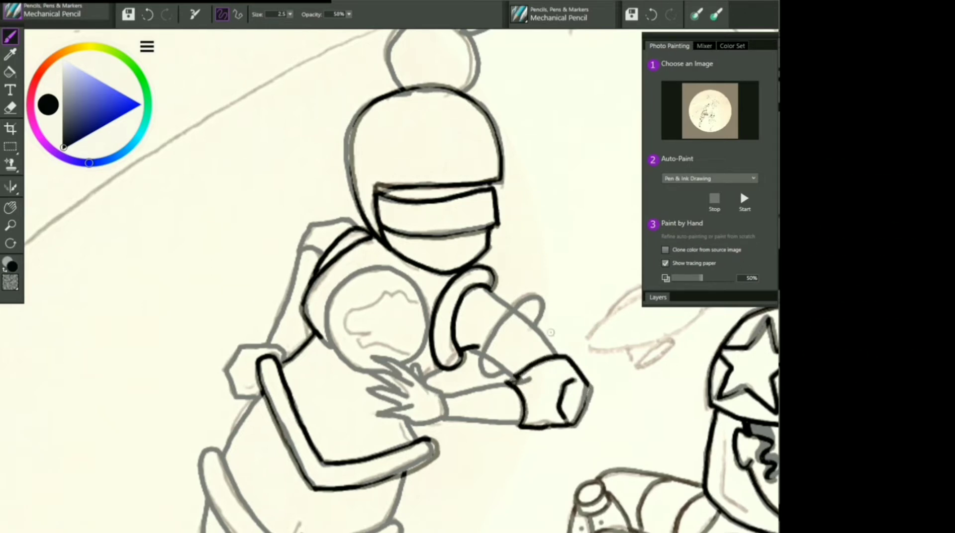
# Trace the second figure's upper arm edges and the looped band wrapped around it.
pyautogui.moveTo(473, 350); pyautogui.dragTo(510, 374)
pyautogui.moveTo(488, 290); pyautogui.dragTo(555, 356)
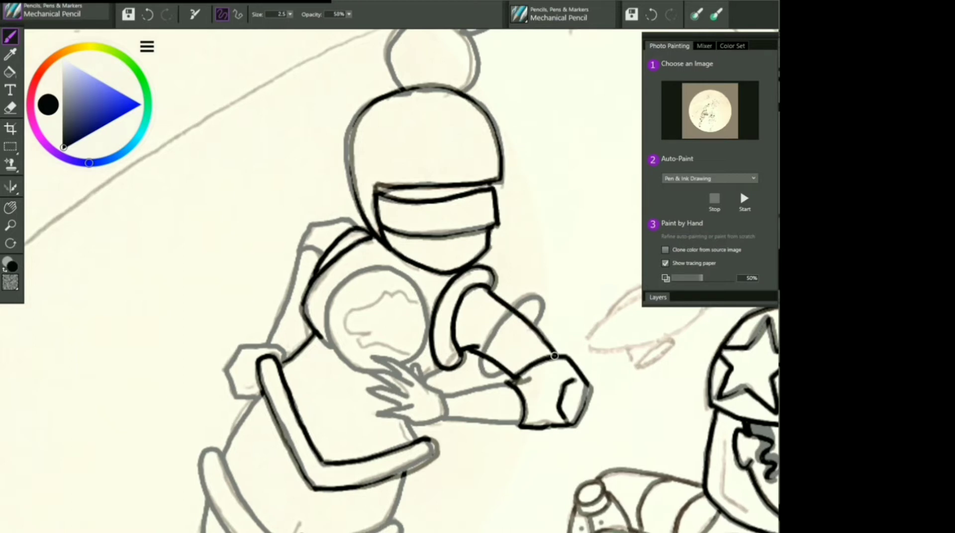
pyautogui.moveTo(503, 370)
pyautogui.mouseDown()
pyautogui.moveTo(485, 343)
pyautogui.moveTo(537, 318)
pyautogui.mouseUp()
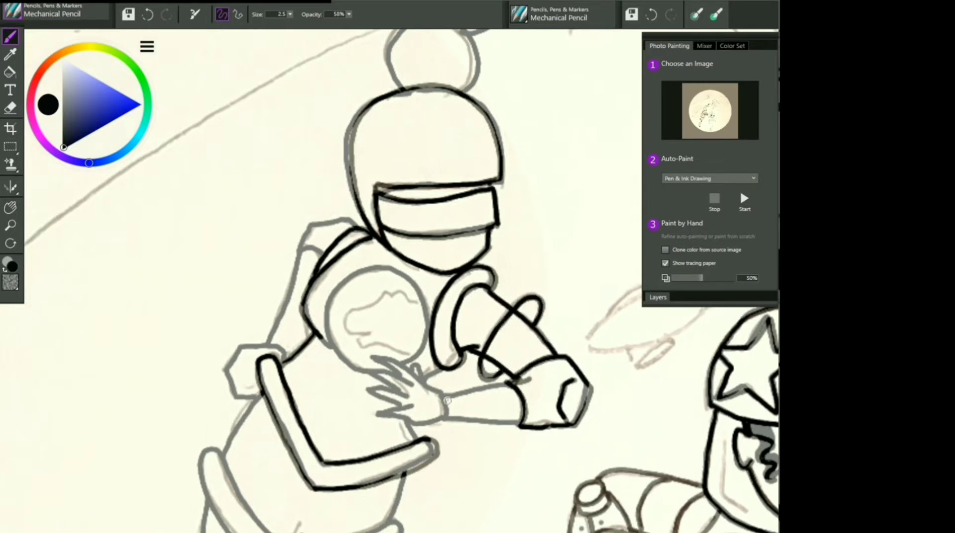
# Trace the second figure's wrist line, both edges of the front forearm and the upper edge of the hand in black.
pyautogui.moveTo(447, 394); pyautogui.dragTo(446, 419)
pyautogui.moveTo(444, 392); pyautogui.dragTo(509, 381)
pyautogui.moveTo(443, 417); pyautogui.dragTo(520, 426)
pyautogui.moveTo(444, 394); pyautogui.dragTo(370, 355)
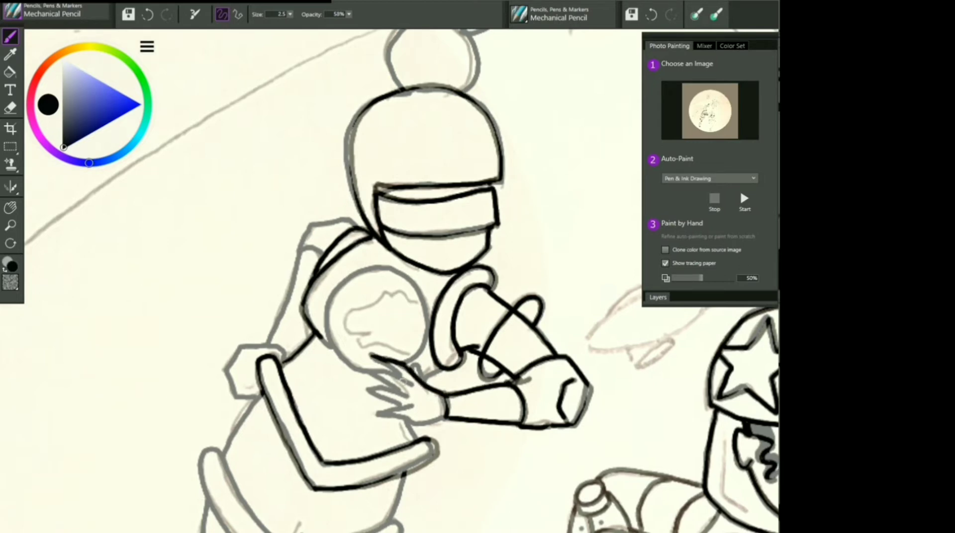
# Trace the second figure's spread fingers and palm, plus the short body line between the hand and the torso strap.
pyautogui.moveTo(415, 387)
pyautogui.mouseDown()
pyautogui.moveTo(361, 374)
pyautogui.moveTo(366, 394)
pyautogui.moveTo(417, 409)
pyautogui.moveTo(377, 417)
pyautogui.mouseUp()
pyautogui.moveTo(445, 416)
pyautogui.mouseDown()
pyautogui.moveTo(378, 425)
pyautogui.moveTo(398, 402)
pyautogui.mouseUp()
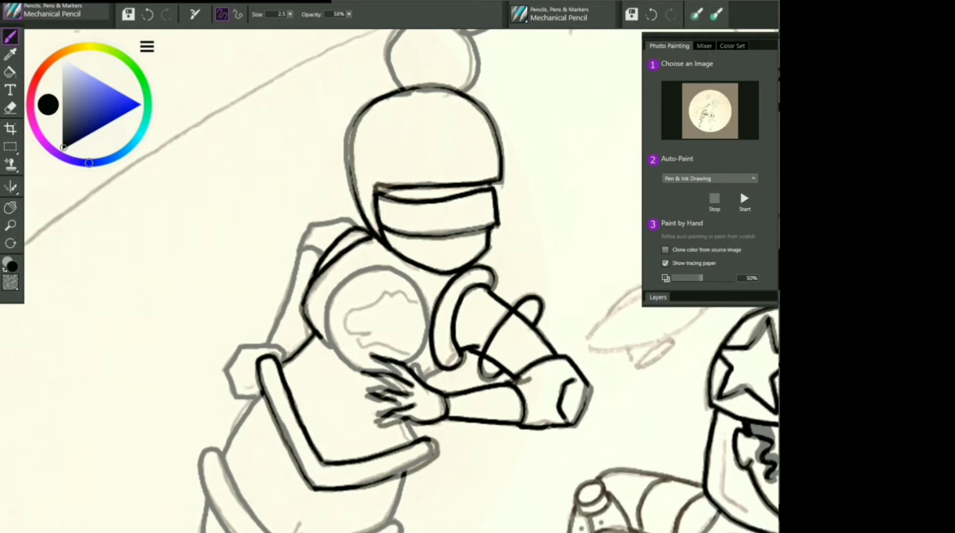
pyautogui.moveTo(367, 375)
pyautogui.mouseDown()
pyautogui.moveTo(393, 386)
pyautogui.moveTo(392, 372)
pyautogui.moveTo(425, 381)
pyautogui.moveTo(420, 374)
pyautogui.moveTo(445, 371)
pyautogui.mouseUp()
pyautogui.moveTo(408, 422); pyautogui.dragTo(421, 441)
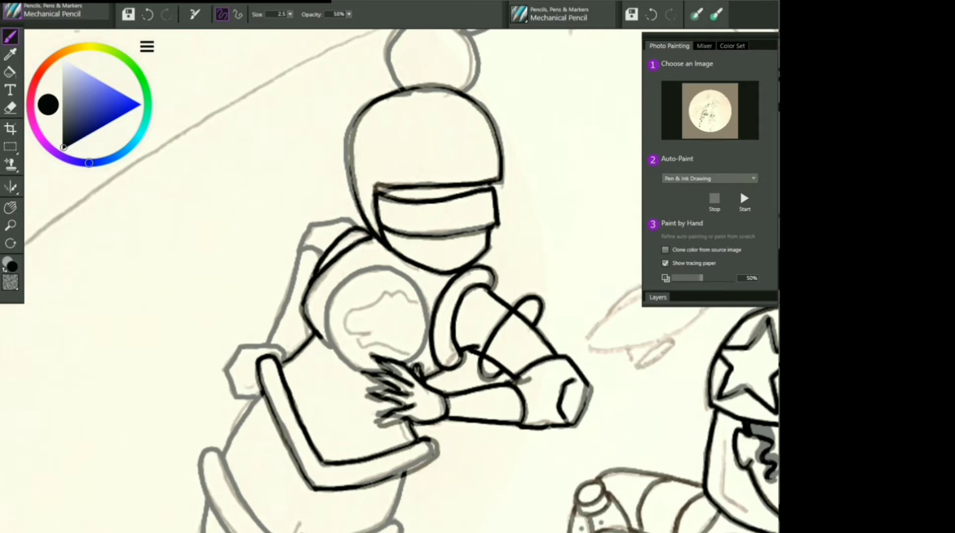
# Trace the second figure's back arm with its angular elbow pad and the rear waist line down to the hip band.
pyautogui.moveTo(357, 228)
pyautogui.mouseDown()
pyautogui.moveTo(325, 221)
pyautogui.moveTo(300, 252)
pyautogui.moveTo(322, 256)
pyautogui.moveTo(341, 233)
pyautogui.mouseUp()
pyautogui.moveTo(300, 257)
pyautogui.mouseDown()
pyautogui.moveTo(270, 347)
pyautogui.moveTo(284, 352)
pyautogui.moveTo(237, 352)
pyautogui.moveTo(240, 398)
pyautogui.moveTo(259, 395)
pyautogui.mouseUp()
pyautogui.press('space')
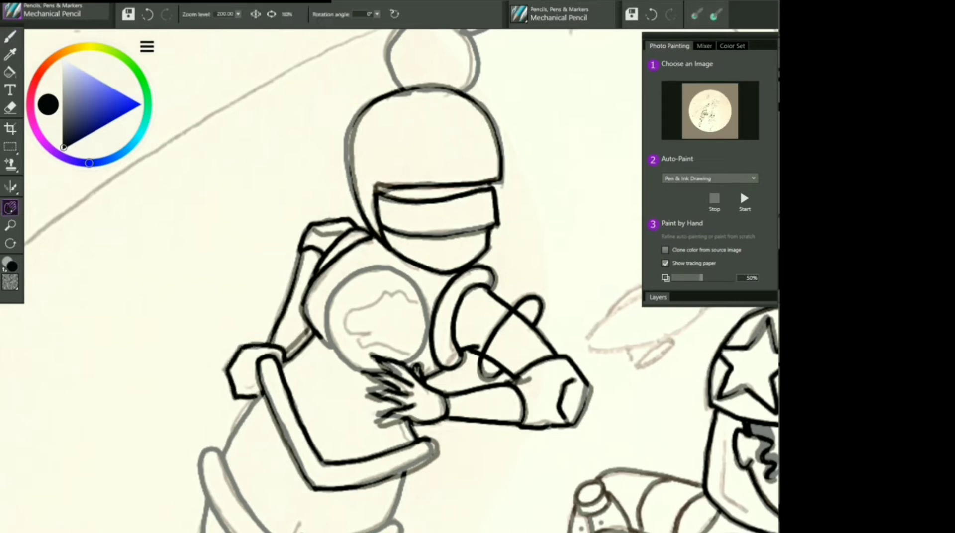
pyautogui.moveTo(349, 423); pyautogui.dragTo(445, 132)
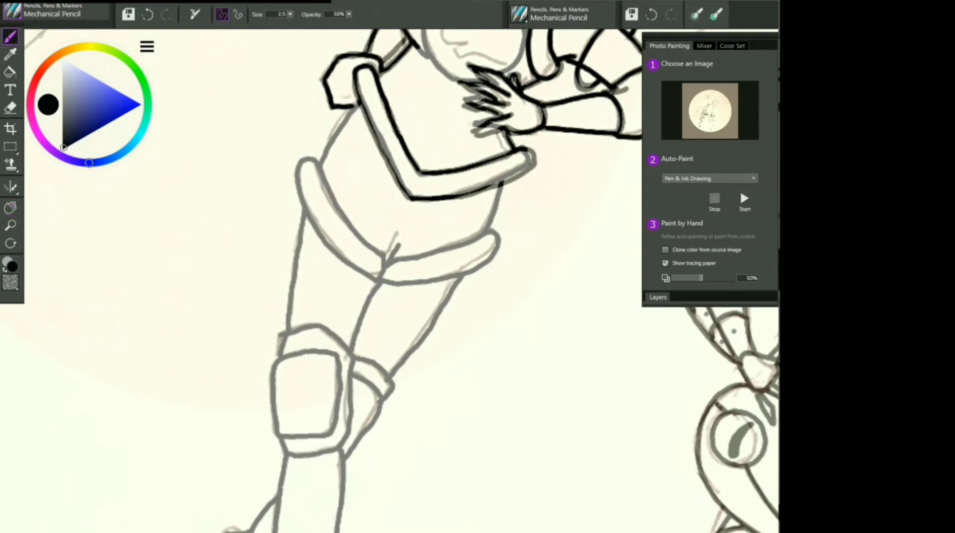
pyautogui.moveTo(361, 100); pyautogui.dragTo(318, 165)
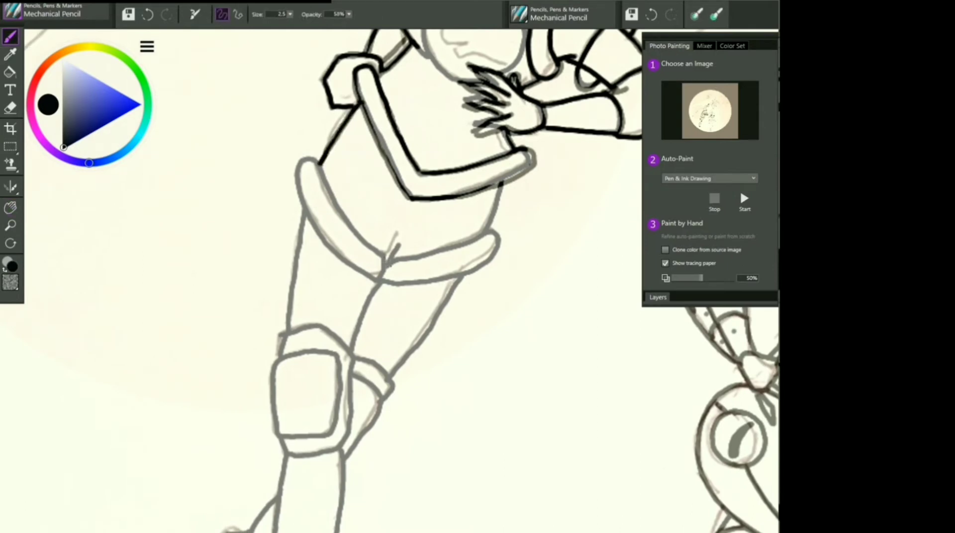
# Trace the second figure's hip band, front waist edge, both thighs and the knee pads.
pyautogui.moveTo(392, 255)
pyautogui.mouseDown()
pyautogui.moveTo(361, 276)
pyautogui.moveTo(298, 188)
pyautogui.moveTo(343, 209)
pyautogui.moveTo(387, 259)
pyautogui.moveTo(498, 230)
pyautogui.moveTo(440, 276)
pyautogui.moveTo(386, 262)
pyautogui.mouseUp()
pyautogui.moveTo(304, 213)
pyautogui.mouseDown()
pyautogui.moveTo(281, 359)
pyautogui.moveTo(327, 330)
pyautogui.moveTo(351, 421)
pyautogui.moveTo(342, 451)
pyautogui.moveTo(327, 461)
pyautogui.moveTo(286, 455)
pyautogui.moveTo(281, 437)
pyautogui.mouseUp()
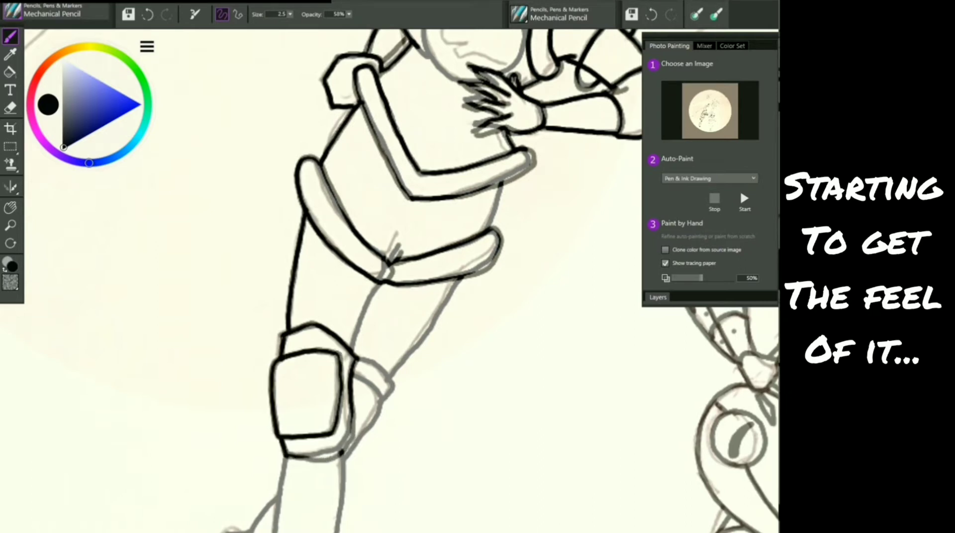
pyautogui.moveTo(387, 283); pyautogui.dragTo(352, 351)
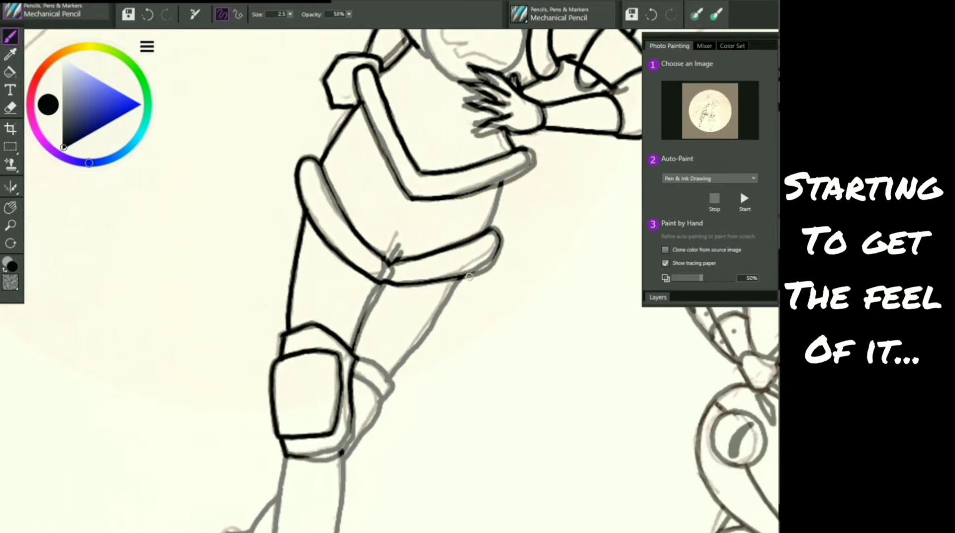
pyautogui.moveTo(504, 181); pyautogui.dragTo(497, 215)
pyautogui.moveTo(475, 274)
pyautogui.mouseDown()
pyautogui.moveTo(392, 379)
pyautogui.moveTo(390, 404)
pyautogui.moveTo(343, 466)
pyautogui.mouseUp()
# Trace the second figure's front shin and pointed foot as one continuous outline below the knee pad.
pyautogui.click(11, 208)
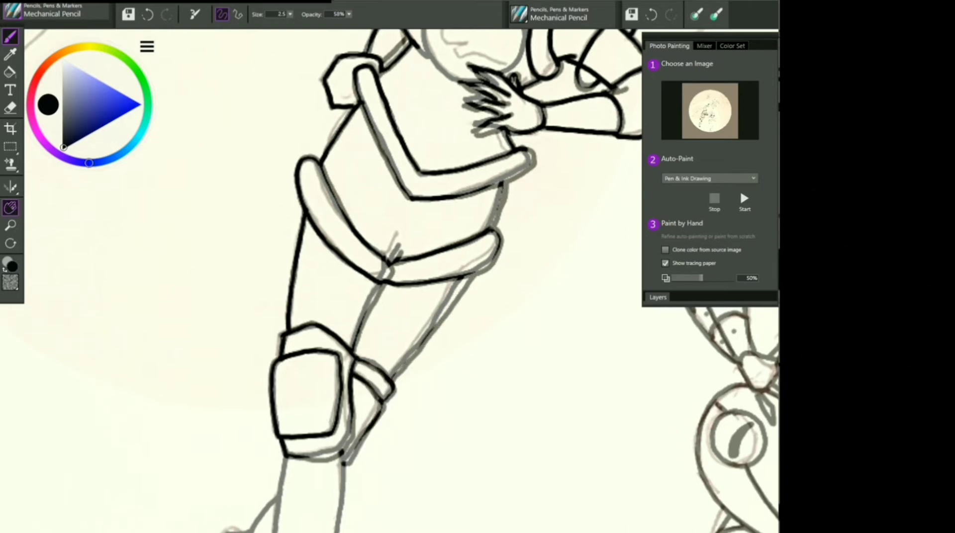
pyautogui.moveTo(199, 383)
pyautogui.mouseDown()
pyautogui.moveTo(237, 237)
pyautogui.moveTo(294, 94)
pyautogui.mouseUp()
pyautogui.click(11, 37)
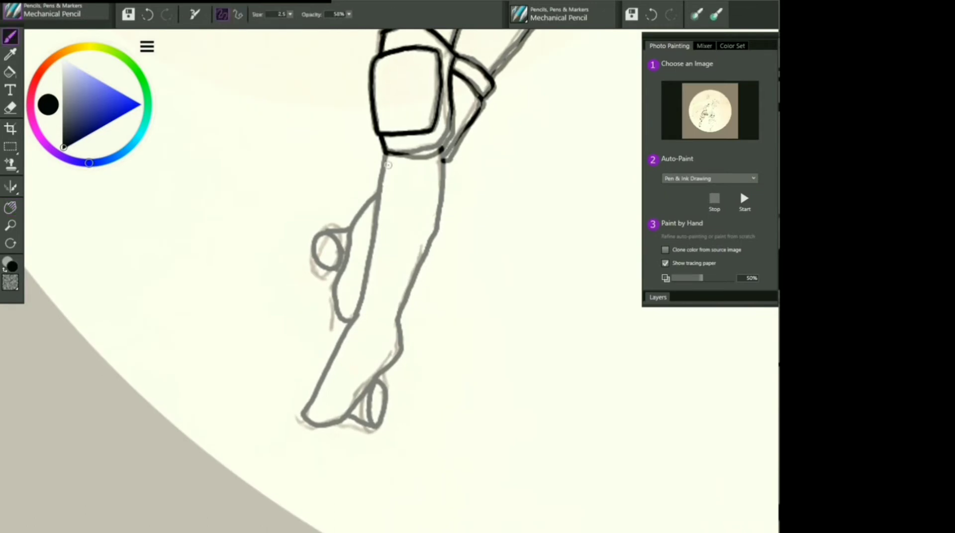
pyautogui.moveTo(388, 153); pyautogui.dragTo(358, 302)
pyautogui.moveTo(316, 393)
pyautogui.mouseDown()
pyautogui.moveTo(341, 423)
pyautogui.moveTo(406, 351)
pyautogui.moveTo(401, 311)
pyautogui.moveTo(443, 184)
pyautogui.moveTo(441, 149)
pyautogui.mouseUp()
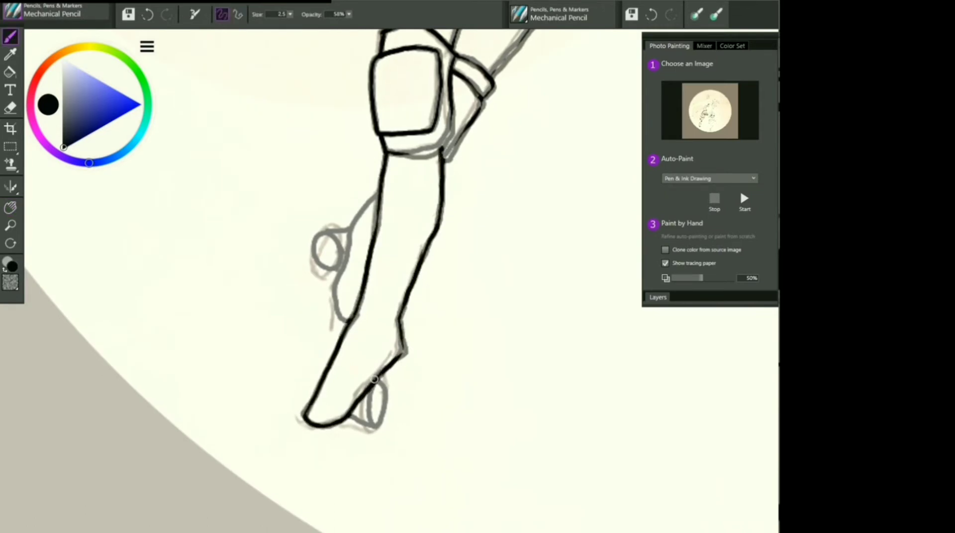
# Trace the front skate's wheel and toe stop, and the partly hidden back foot with its wheel.
pyautogui.moveTo(379, 381)
pyautogui.mouseDown()
pyautogui.moveTo(379, 412)
pyautogui.moveTo(382, 378)
pyautogui.mouseUp()
pyautogui.moveTo(381, 417); pyautogui.dragTo(361, 406)
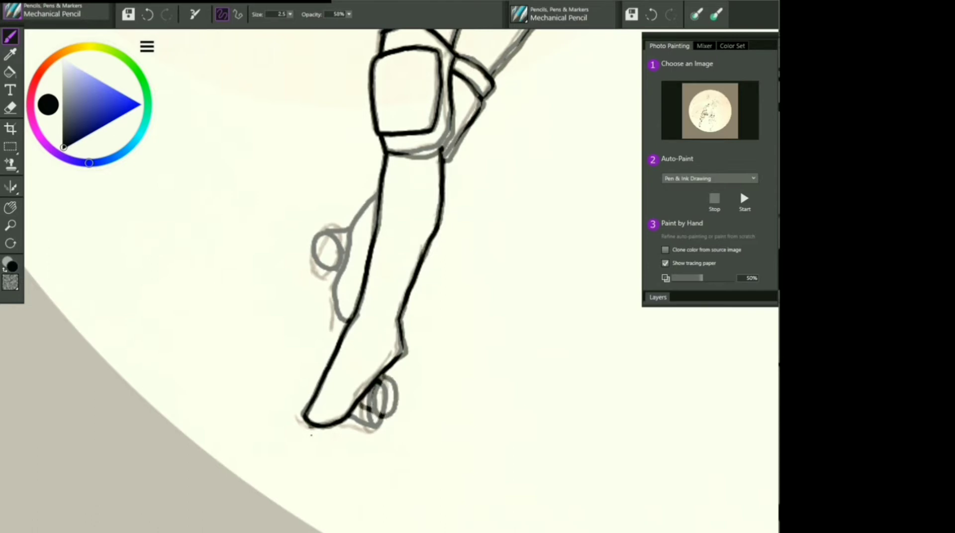
pyautogui.moveTo(312, 429)
pyautogui.mouseDown()
pyautogui.moveTo(328, 443)
pyautogui.moveTo(336, 426)
pyautogui.mouseUp()
pyautogui.moveTo(379, 195)
pyautogui.mouseDown()
pyautogui.moveTo(335, 284)
pyautogui.moveTo(349, 329)
pyautogui.mouseUp()
pyautogui.moveTo(344, 238)
pyautogui.mouseDown()
pyautogui.moveTo(334, 233)
pyautogui.moveTo(343, 257)
pyautogui.mouseUp()
pyautogui.moveTo(325, 232); pyautogui.dragTo(349, 230)
# Hide the tracing paper to check the inked legs on their own, and show it again.
pyautogui.click(11, 208)
pyautogui.moveTo(209, 164); pyautogui.dragTo(177, 242)
pyautogui.click(665, 263)
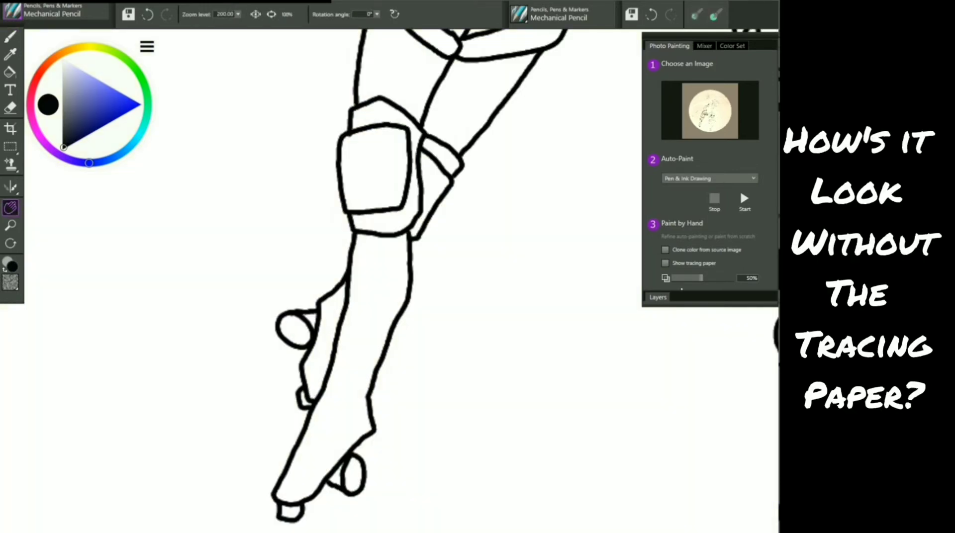
pyautogui.hotkey('ctrl', 't')
# Trace the bun above the second figure's helmet and the wavy hair strands streaming from it.
pyautogui.moveTo(375, 168); pyautogui.dragTo(287, 469)
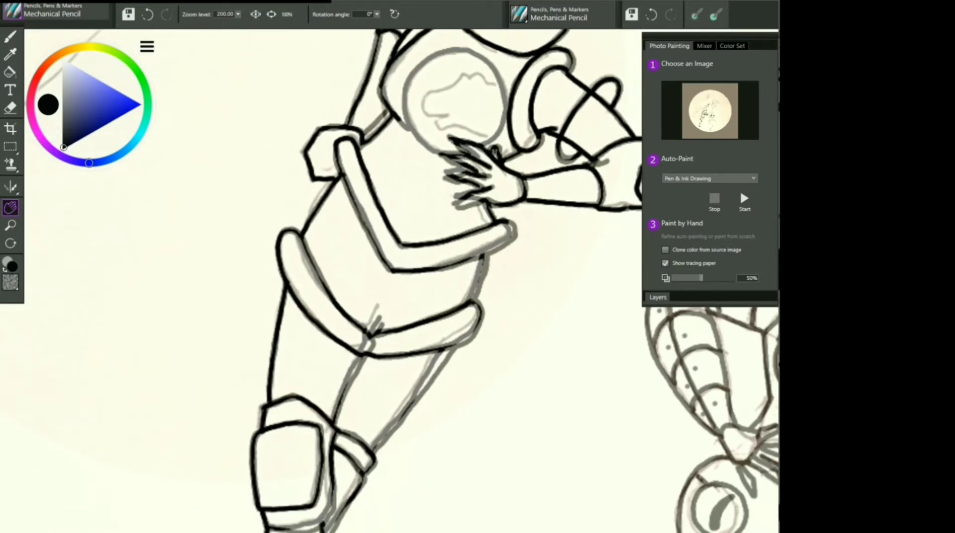
pyautogui.moveTo(454, 90); pyautogui.dragTo(354, 401)
pyautogui.moveTo(405, 187)
pyautogui.mouseDown()
pyautogui.moveTo(281, 342)
pyautogui.moveTo(264, 336)
pyautogui.moveTo(231, 276)
pyautogui.moveTo(304, 334)
pyautogui.mouseUp()
pyautogui.click(10, 36)
pyautogui.moveTo(263, 262)
pyautogui.mouseDown()
pyautogui.moveTo(350, 233)
pyautogui.moveTo(303, 281)
pyautogui.mouseUp()
pyautogui.moveTo(314, 185); pyautogui.dragTo(481, 76)
# Trace the third figure's rounded helmet, face opening and chin, and the wavy pigtails on both sides.
pyautogui.moveTo(346, 219)
pyautogui.mouseDown()
pyautogui.moveTo(393, 201)
pyautogui.moveTo(482, 75)
pyautogui.moveTo(53, 203)
pyautogui.moveTo(82, 298)
pyautogui.moveTo(74, 297)
pyautogui.mouseUp()
pyautogui.press('g')
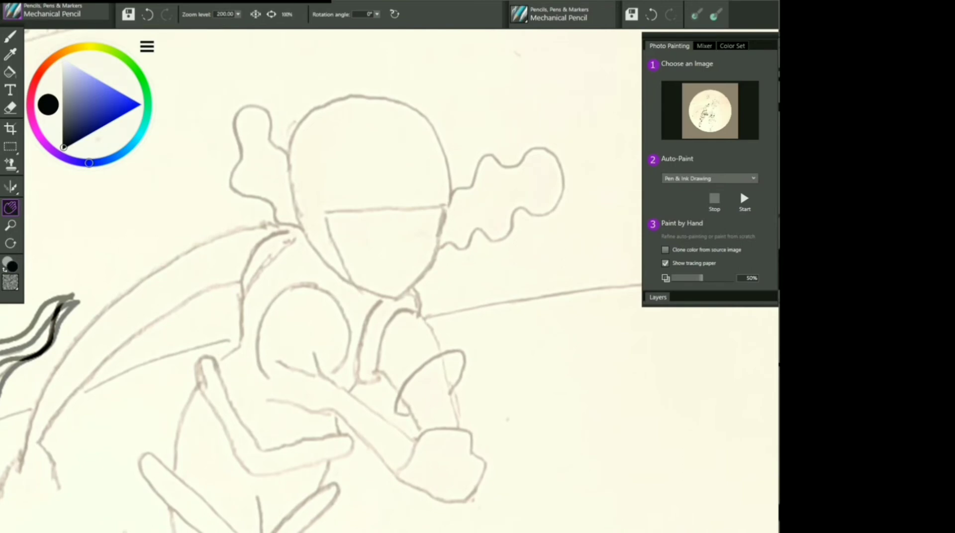
pyautogui.press('b')
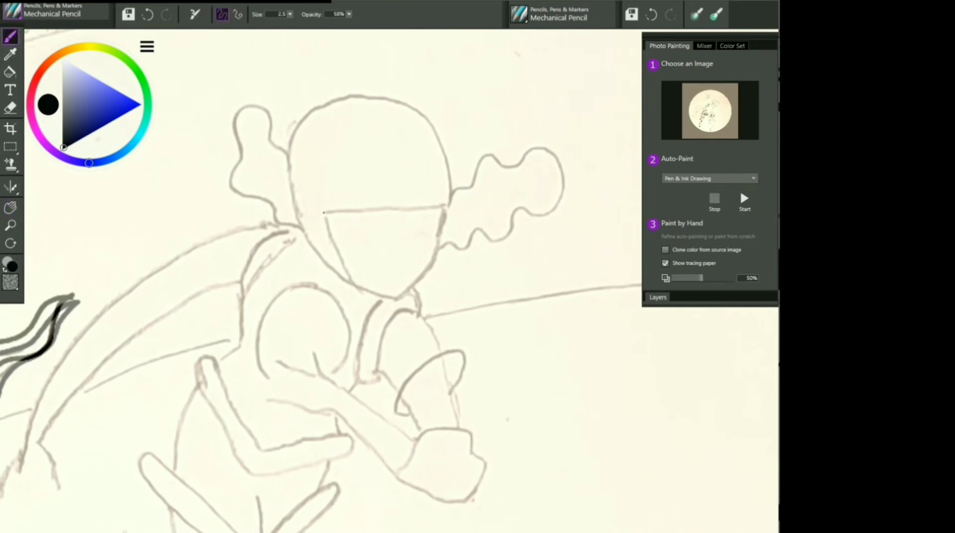
pyautogui.moveTo(324, 212)
pyautogui.mouseDown()
pyautogui.moveTo(355, 285)
pyautogui.moveTo(318, 254)
pyautogui.moveTo(289, 161)
pyautogui.moveTo(310, 121)
pyautogui.moveTo(347, 98)
pyautogui.moveTo(417, 111)
pyautogui.moveTo(447, 202)
pyautogui.mouseUp()
pyautogui.moveTo(324, 211)
pyautogui.mouseDown()
pyautogui.moveTo(451, 205)
pyautogui.moveTo(434, 266)
pyautogui.moveTo(397, 299)
pyautogui.moveTo(380, 296)
pyautogui.moveTo(398, 299)
pyautogui.mouseUp()
pyautogui.moveTo(451, 193)
pyautogui.mouseDown()
pyautogui.moveTo(531, 152)
pyautogui.moveTo(502, 226)
pyautogui.moveTo(442, 251)
pyautogui.mouseUp()
pyautogui.moveTo(289, 155)
pyautogui.mouseDown()
pyautogui.moveTo(236, 158)
pyautogui.moveTo(300, 228)
pyautogui.mouseUp()
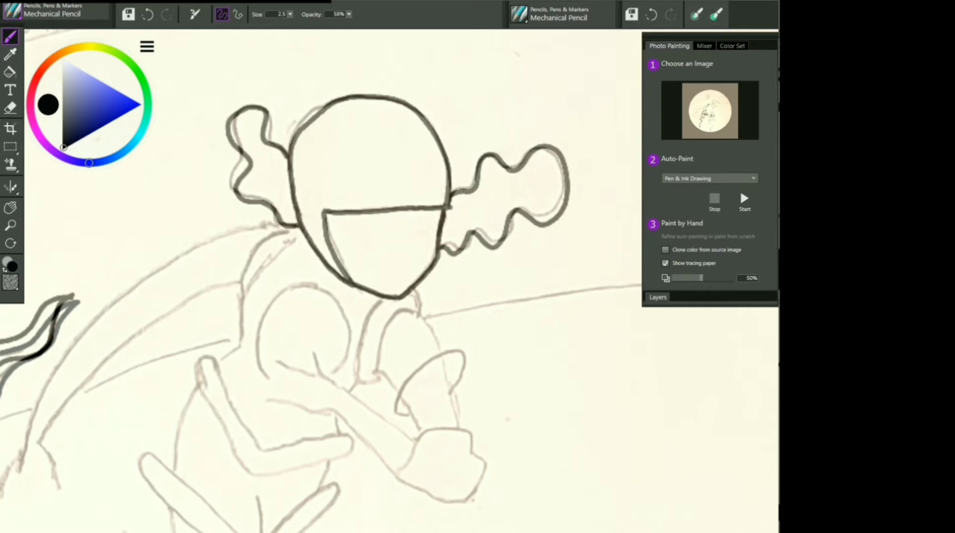
# Trace the third figure's front forearm, hand with fingers, angular elbow guard and the inner edge of the upper arm.
pyautogui.click(10, 208)
pyautogui.moveTo(168, 245)
pyautogui.mouseDown()
pyautogui.moveTo(211, 106)
pyautogui.moveTo(200, 109)
pyautogui.mouseUp()
pyautogui.click(10, 35)
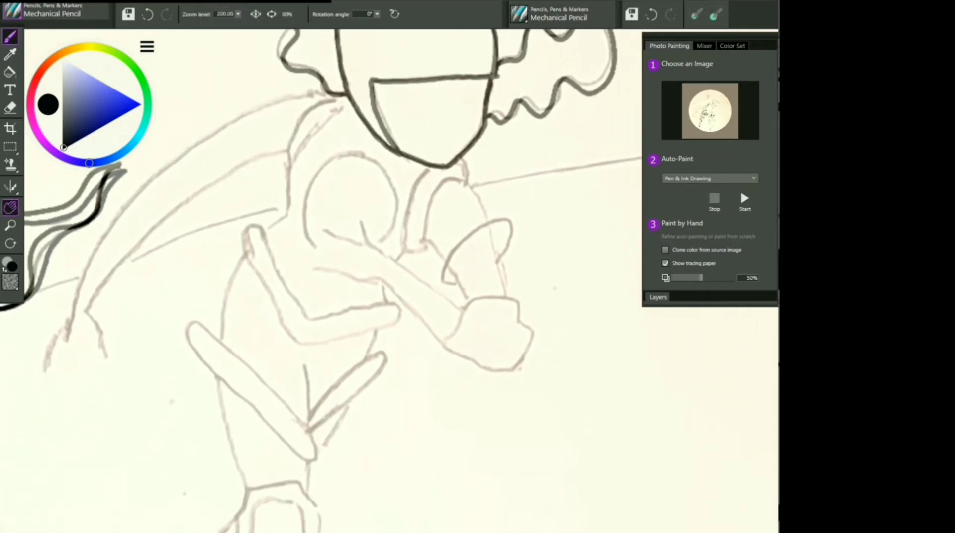
pyautogui.moveTo(463, 308)
pyautogui.mouseDown()
pyautogui.moveTo(461, 327)
pyautogui.moveTo(442, 345)
pyautogui.moveTo(479, 370)
pyautogui.moveTo(528, 353)
pyautogui.moveTo(515, 302)
pyautogui.moveTo(494, 314)
pyautogui.moveTo(522, 310)
pyautogui.moveTo(489, 360)
pyautogui.moveTo(381, 278)
pyautogui.moveTo(350, 280)
pyautogui.moveTo(316, 264)
pyautogui.mouseUp()
pyautogui.moveTo(401, 267)
pyautogui.mouseDown()
pyautogui.moveTo(462, 310)
pyautogui.moveTo(369, 244)
pyautogui.moveTo(322, 230)
pyautogui.moveTo(316, 243)
pyautogui.moveTo(326, 258)
pyautogui.mouseUp()
pyautogui.moveTo(356, 223)
pyautogui.mouseDown()
pyautogui.moveTo(364, 255)
pyautogui.moveTo(325, 235)
pyautogui.moveTo(347, 256)
pyautogui.moveTo(309, 255)
pyautogui.mouseUp()
pyautogui.moveTo(425, 241); pyautogui.dragTo(470, 298)
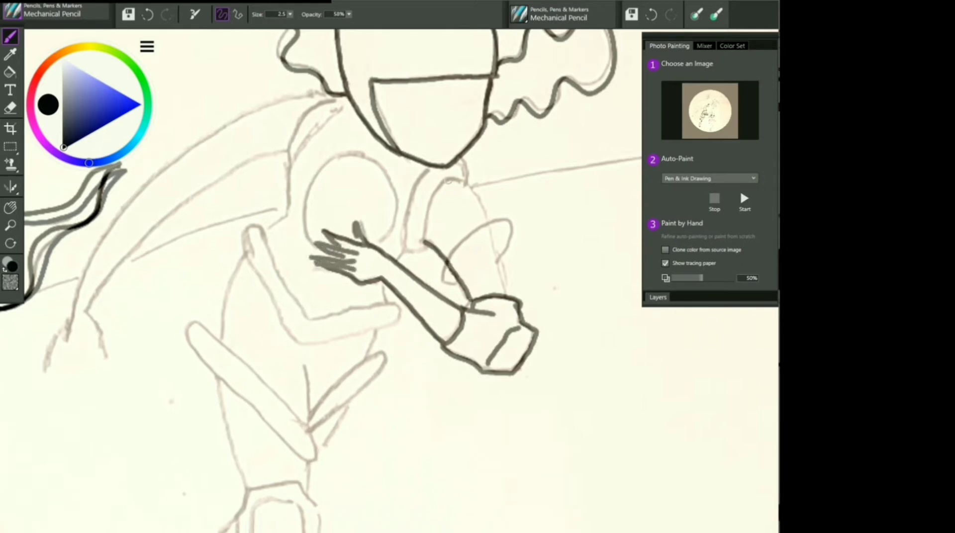
# Trace the third figure's outer upper arm, the looped band around it, the front shoulder strap and the short body line below.
pyautogui.moveTo(448, 177)
pyautogui.mouseDown()
pyautogui.moveTo(468, 187)
pyautogui.moveTo(505, 294)
pyautogui.mouseUp()
pyautogui.moveTo(455, 264)
pyautogui.mouseDown()
pyautogui.moveTo(441, 271)
pyautogui.moveTo(500, 256)
pyautogui.mouseUp()
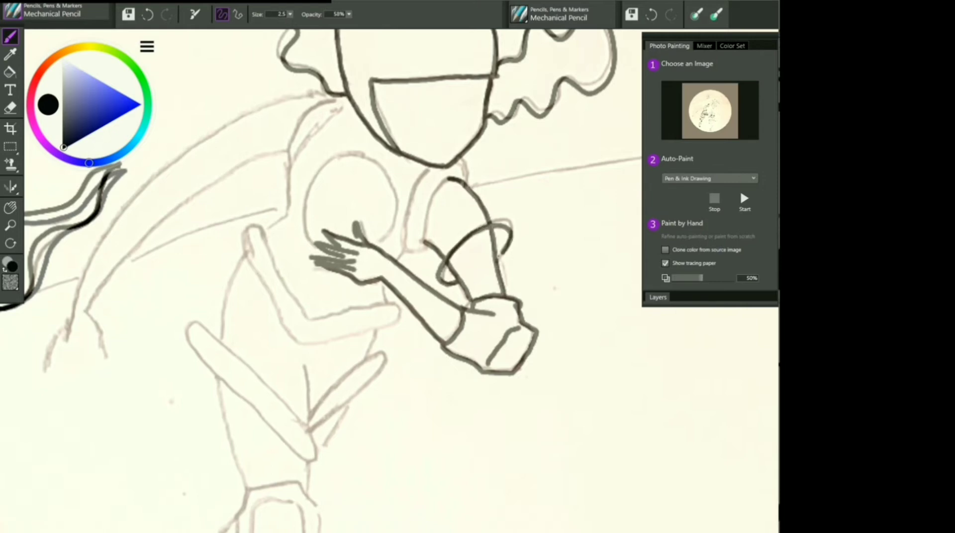
pyautogui.moveTo(451, 176)
pyautogui.mouseDown()
pyautogui.moveTo(424, 225)
pyautogui.moveTo(428, 248)
pyautogui.moveTo(416, 254)
pyautogui.moveTo(406, 227)
pyautogui.moveTo(431, 168)
pyautogui.mouseUp()
pyautogui.moveTo(465, 158); pyautogui.dragTo(466, 175)
pyautogui.moveTo(406, 250)
pyautogui.mouseDown()
pyautogui.moveTo(384, 280)
pyautogui.moveTo(388, 303)
pyautogui.mouseUp()
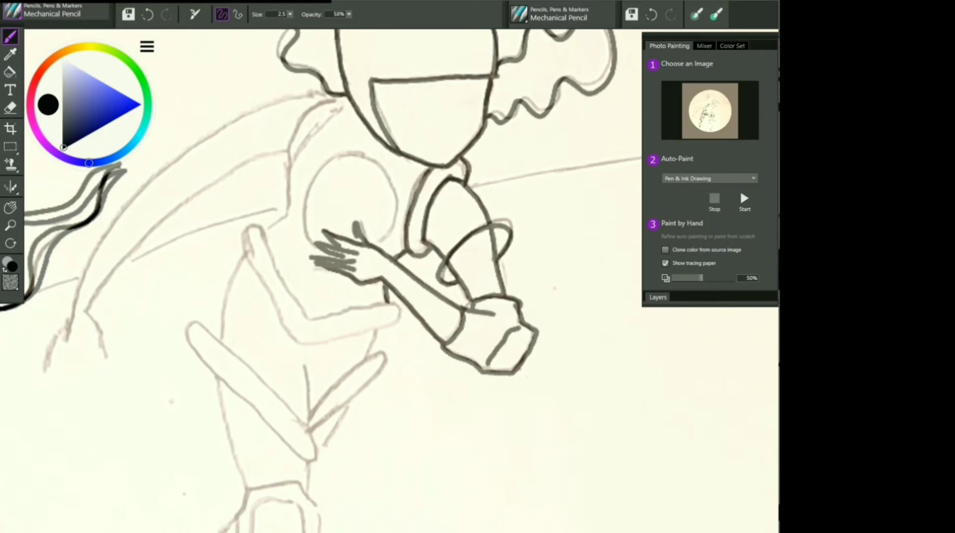
# Trace the bent strap across the third figure's torso and the double curve of the back shoulder.
pyautogui.moveTo(257, 226)
pyautogui.mouseDown()
pyautogui.moveTo(299, 315)
pyautogui.moveTo(386, 304)
pyautogui.moveTo(348, 332)
pyautogui.moveTo(273, 311)
pyautogui.moveTo(260, 227)
pyautogui.mouseUp()
pyautogui.moveTo(343, 104)
pyautogui.mouseDown()
pyautogui.moveTo(297, 152)
pyautogui.moveTo(298, 203)
pyautogui.moveTo(274, 219)
pyautogui.mouseUp()
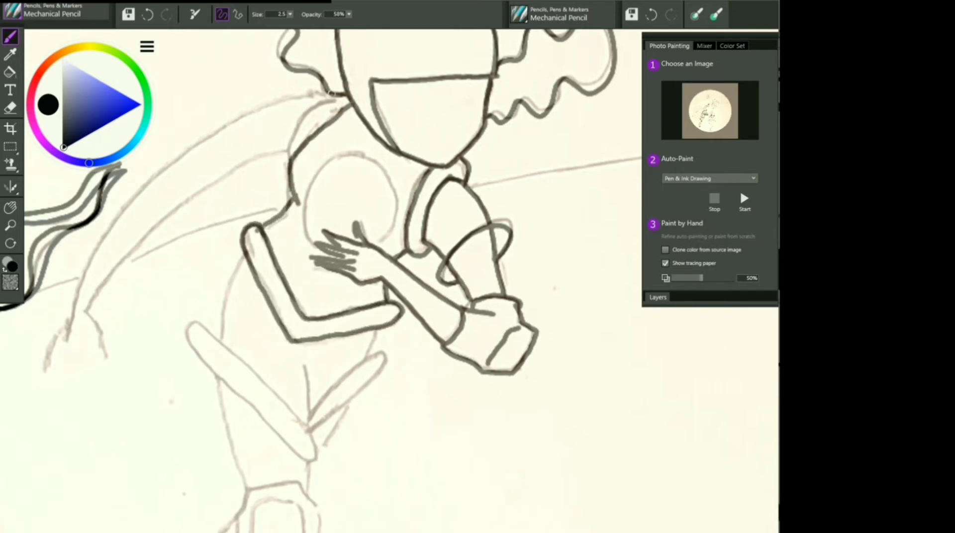
pyautogui.moveTo(330, 94)
pyautogui.mouseDown()
pyautogui.moveTo(303, 128)
pyautogui.moveTo(299, 155)
pyautogui.mouseUp()
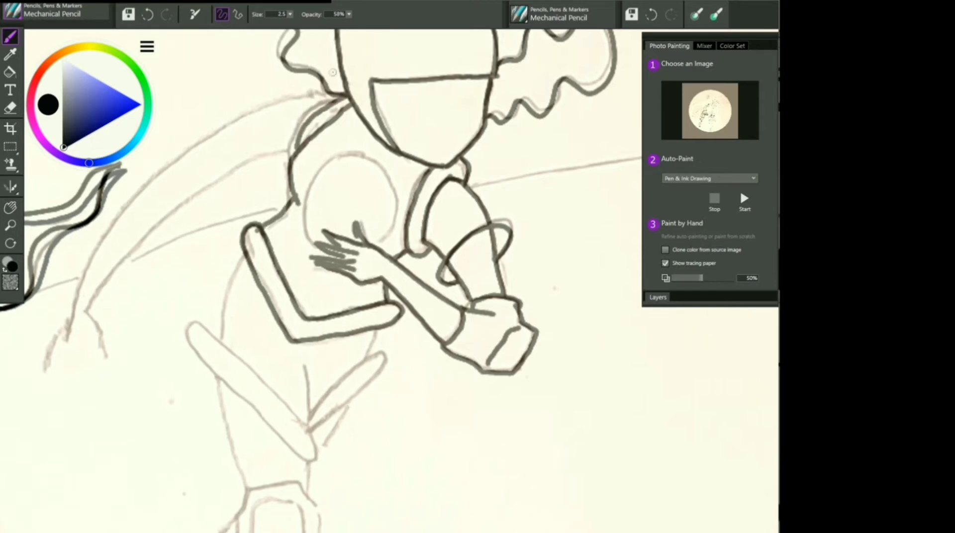
# Trace the third figure's outstretched back arm along both edges, ending in the hand with spread fingers.
pyautogui.moveTo(328, 93)
pyautogui.mouseDown()
pyautogui.moveTo(197, 142)
pyautogui.moveTo(100, 250)
pyautogui.moveTo(77, 306)
pyautogui.mouseUp()
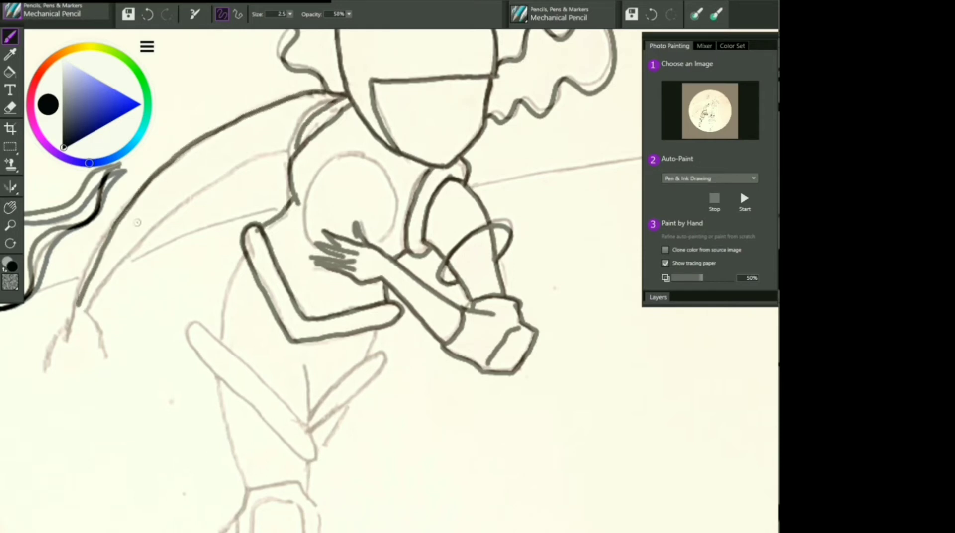
pyautogui.moveTo(294, 149)
pyautogui.mouseDown()
pyautogui.moveTo(266, 158)
pyautogui.moveTo(122, 262)
pyautogui.moveTo(90, 306)
pyautogui.moveTo(75, 309)
pyautogui.moveTo(106, 333)
pyautogui.moveTo(63, 342)
pyautogui.moveTo(70, 329)
pyautogui.moveTo(68, 393)
pyautogui.mouseUp()
pyautogui.moveTo(82, 346)
pyautogui.mouseDown()
pyautogui.moveTo(89, 389)
pyautogui.moveTo(118, 373)
pyautogui.mouseUp()
pyautogui.moveTo(103, 331)
pyautogui.mouseDown()
pyautogui.moveTo(133, 352)
pyautogui.moveTo(107, 339)
pyautogui.moveTo(118, 373)
pyautogui.moveTo(92, 358)
pyautogui.moveTo(96, 339)
pyautogui.mouseUp()
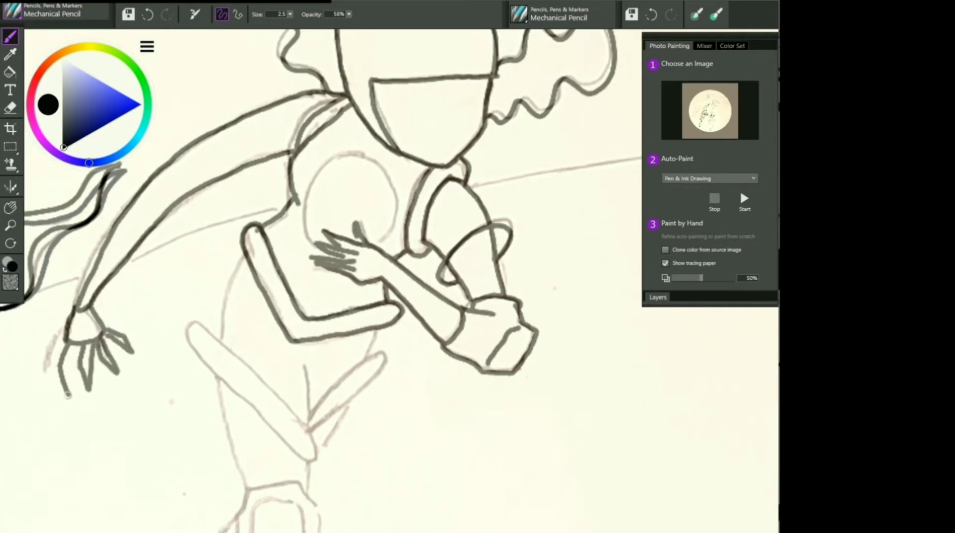
pyautogui.moveTo(69, 394); pyautogui.dragTo(74, 344)
# Draw curved segment lines across the third figure's outstretched arm from the shoulder to the wrist.
pyautogui.moveTo(288, 96)
pyautogui.mouseDown()
pyautogui.moveTo(271, 115)
pyautogui.moveTo(269, 153)
pyautogui.mouseUp()
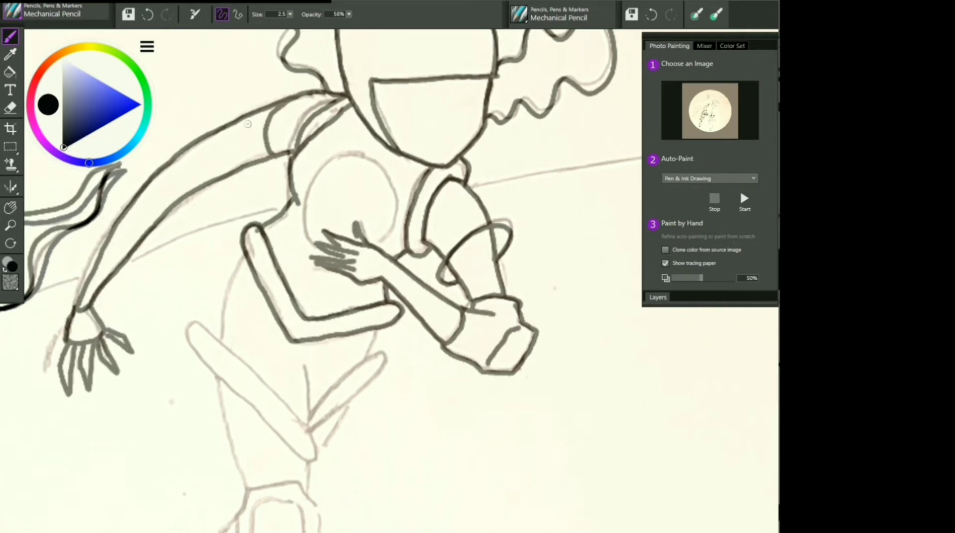
pyautogui.moveTo(246, 112)
pyautogui.mouseDown()
pyautogui.moveTo(231, 144)
pyautogui.moveTo(243, 165)
pyautogui.mouseUp()
pyautogui.moveTo(195, 143); pyautogui.dragTo(206, 182)
pyautogui.moveTo(171, 158)
pyautogui.mouseDown()
pyautogui.moveTo(163, 171)
pyautogui.moveTo(175, 202)
pyautogui.moveTo(137, 231)
pyautogui.moveTo(116, 281)
pyautogui.mouseUp()
# Trace the third figure's rear waist line and the long slanted hip band below it.
pyautogui.click(10, 208)
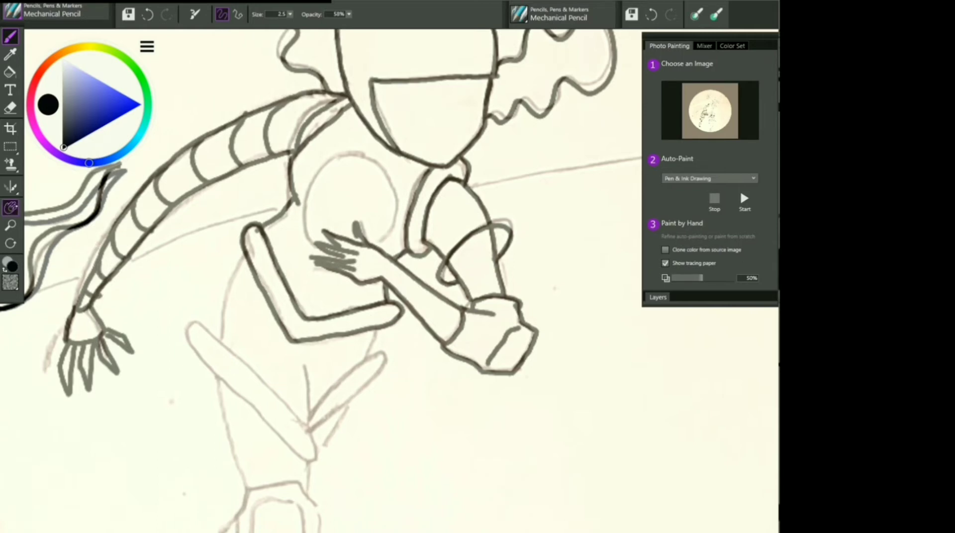
pyautogui.moveTo(333, 348); pyautogui.dragTo(327, 163)
pyautogui.click(10, 36)
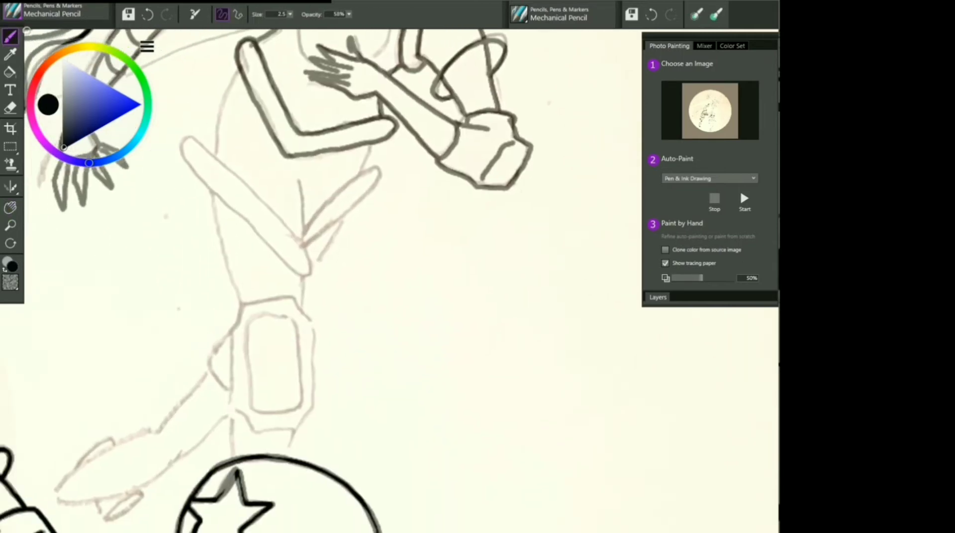
pyautogui.moveTo(237, 65)
pyautogui.mouseDown()
pyautogui.moveTo(213, 121)
pyautogui.moveTo(214, 158)
pyautogui.mouseUp()
pyautogui.moveTo(306, 244); pyautogui.dragTo(191, 138)
pyautogui.moveTo(202, 178)
pyautogui.mouseDown()
pyautogui.moveTo(311, 264)
pyautogui.moveTo(304, 241)
pyautogui.mouseUp()
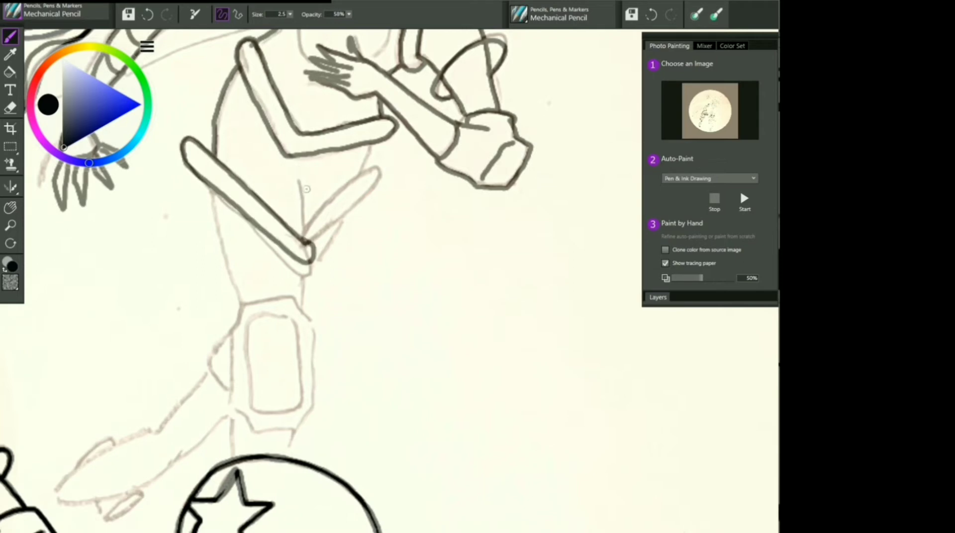
# Trace the third figure's front thigh, the shorter hip band, the front waist edge and the far thigh.
pyautogui.moveTo(301, 185); pyautogui.dragTo(303, 314)
pyautogui.moveTo(211, 192); pyautogui.dragTo(241, 305)
pyautogui.moveTo(312, 225)
pyautogui.mouseDown()
pyautogui.moveTo(357, 198)
pyautogui.moveTo(317, 241)
pyautogui.mouseUp()
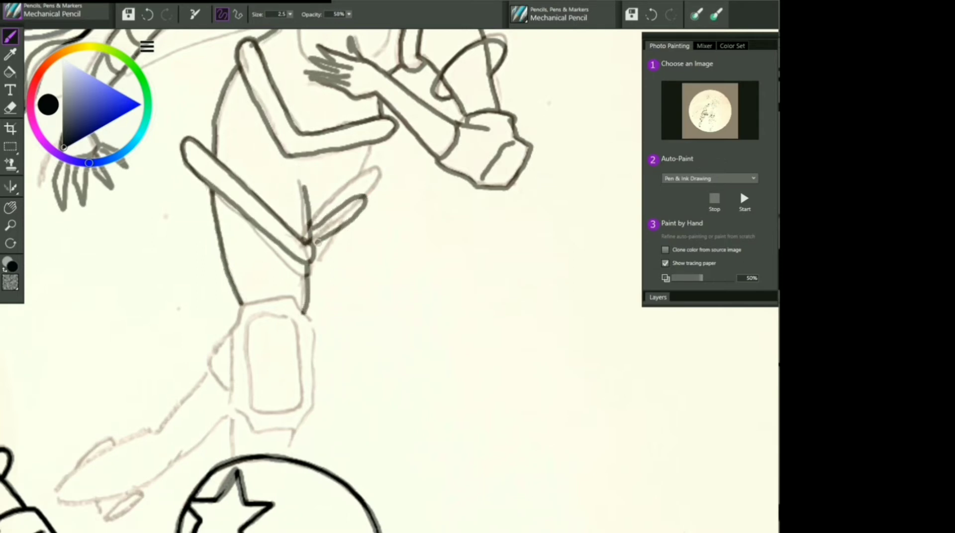
pyautogui.moveTo(385, 141)
pyautogui.mouseDown()
pyautogui.moveTo(366, 196)
pyautogui.moveTo(309, 284)
pyautogui.mouseUp()
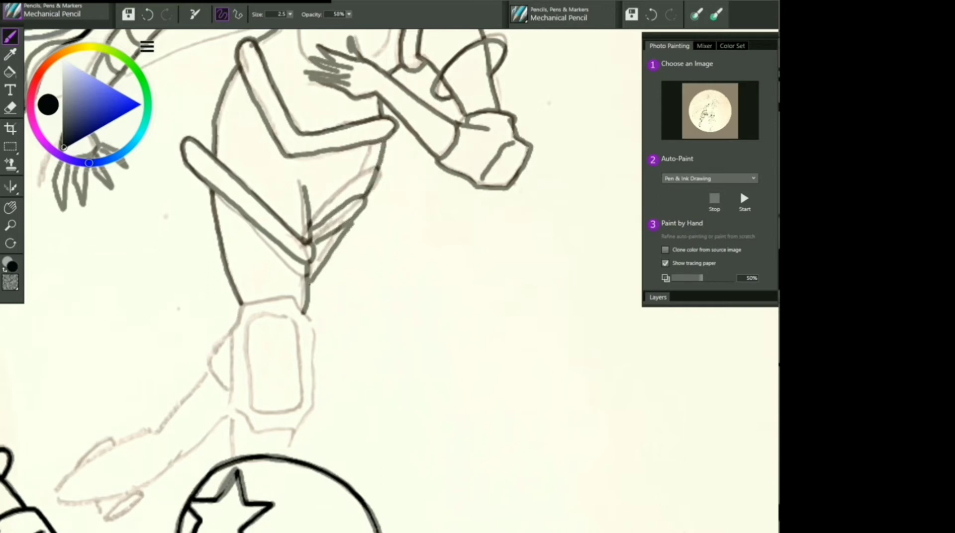
# Trace the third figure's rounded knee pad with its inner panel and the shin edges down to the star helmet.
pyautogui.moveTo(231, 331)
pyautogui.mouseDown()
pyautogui.moveTo(229, 321)
pyautogui.moveTo(266, 296)
pyautogui.moveTo(309, 314)
pyautogui.moveTo(298, 431)
pyautogui.mouseUp()
pyautogui.moveTo(236, 330)
pyautogui.mouseDown()
pyautogui.moveTo(235, 412)
pyautogui.moveTo(294, 429)
pyautogui.mouseUp()
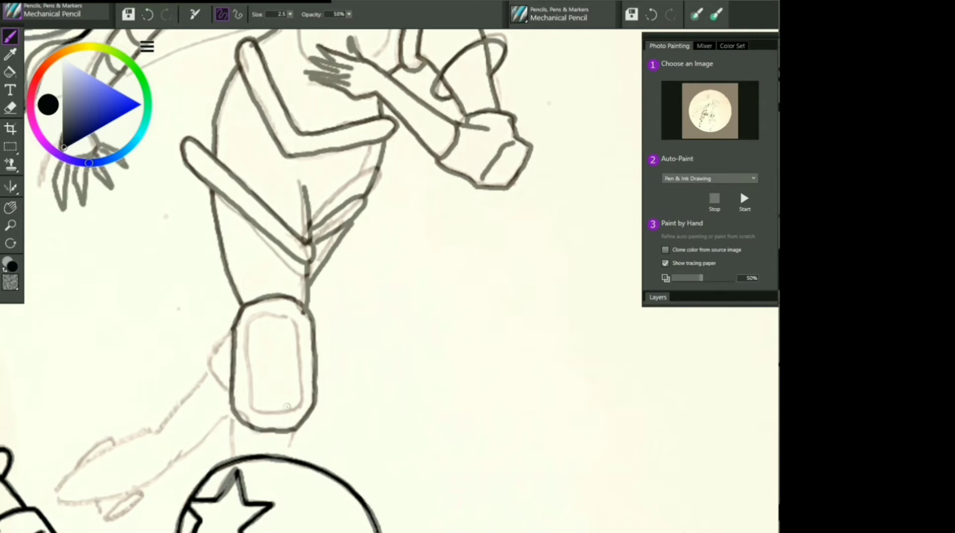
pyautogui.moveTo(244, 398)
pyautogui.mouseDown()
pyautogui.moveTo(301, 406)
pyautogui.moveTo(283, 315)
pyautogui.moveTo(303, 403)
pyautogui.mouseUp()
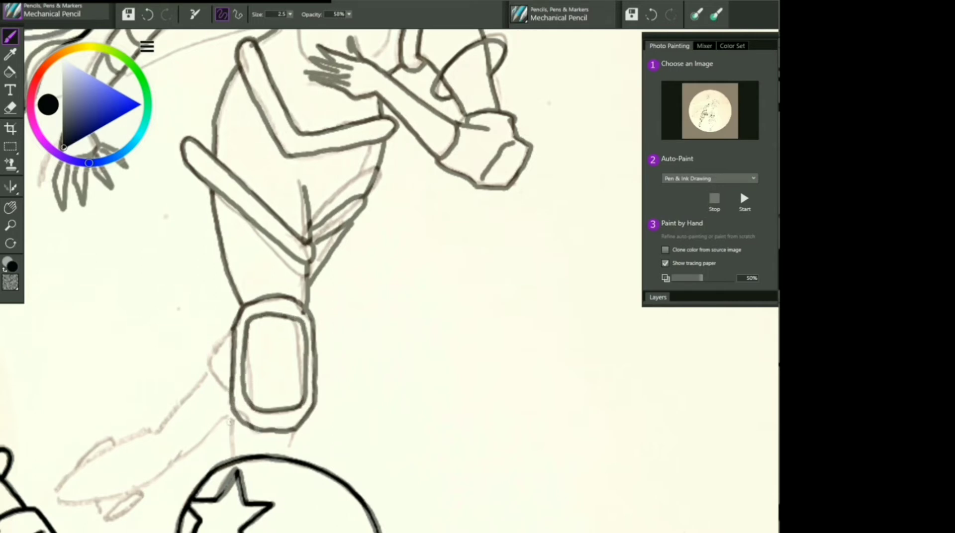
pyautogui.moveTo(233, 416); pyautogui.dragTo(237, 457)
pyautogui.moveTo(301, 423); pyautogui.dragTo(287, 459)
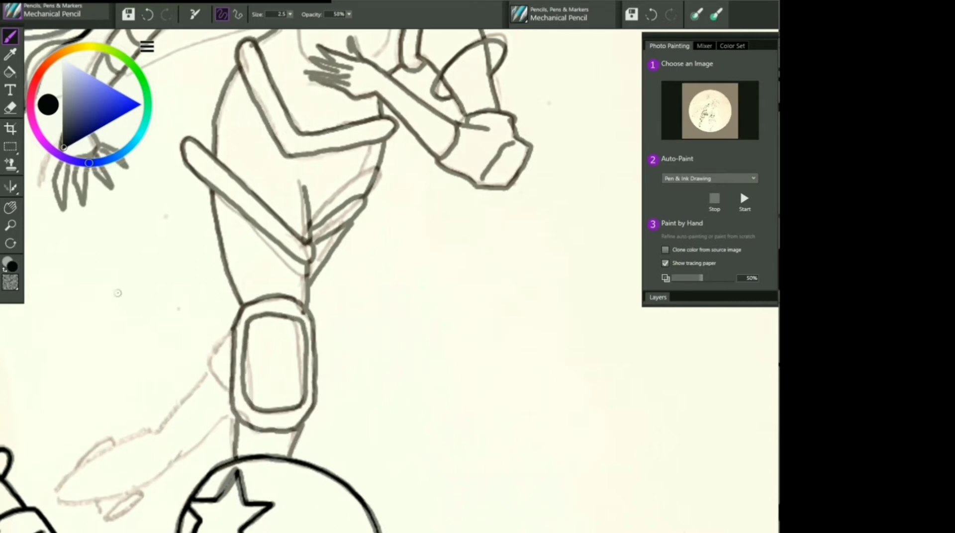
# Trace the third figure's bent rear leg and its skate shoe with the wheel, beside the star helmet.
pyautogui.click(10, 207)
pyautogui.moveTo(143, 290); pyautogui.dragTo(297, 181)
pyautogui.click(10, 36)
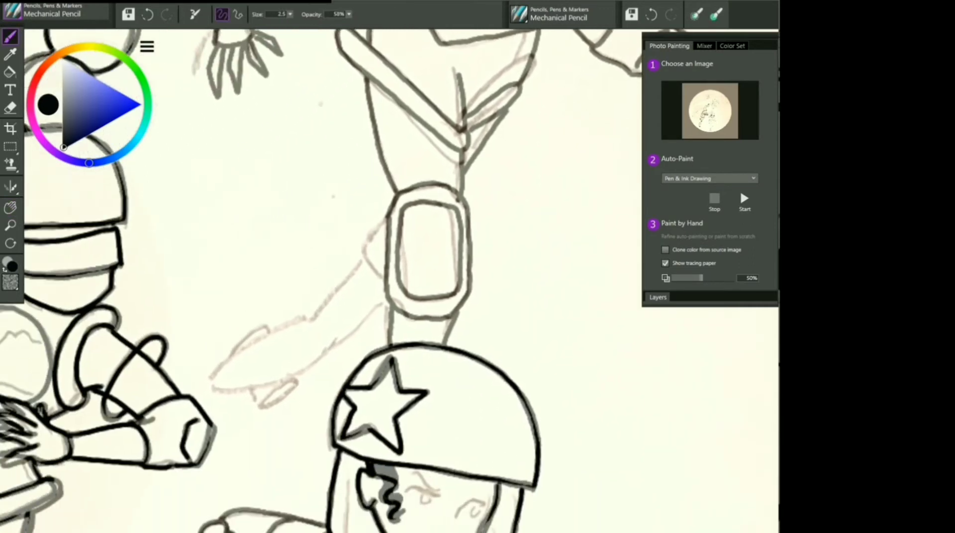
pyautogui.moveTo(388, 222)
pyautogui.mouseDown()
pyautogui.moveTo(376, 264)
pyautogui.moveTo(223, 368)
pyautogui.moveTo(229, 394)
pyautogui.moveTo(322, 355)
pyautogui.moveTo(388, 300)
pyautogui.mouseUp()
pyautogui.moveTo(297, 382)
pyautogui.mouseDown()
pyautogui.moveTo(265, 406)
pyautogui.moveTo(299, 383)
pyautogui.mouseUp()
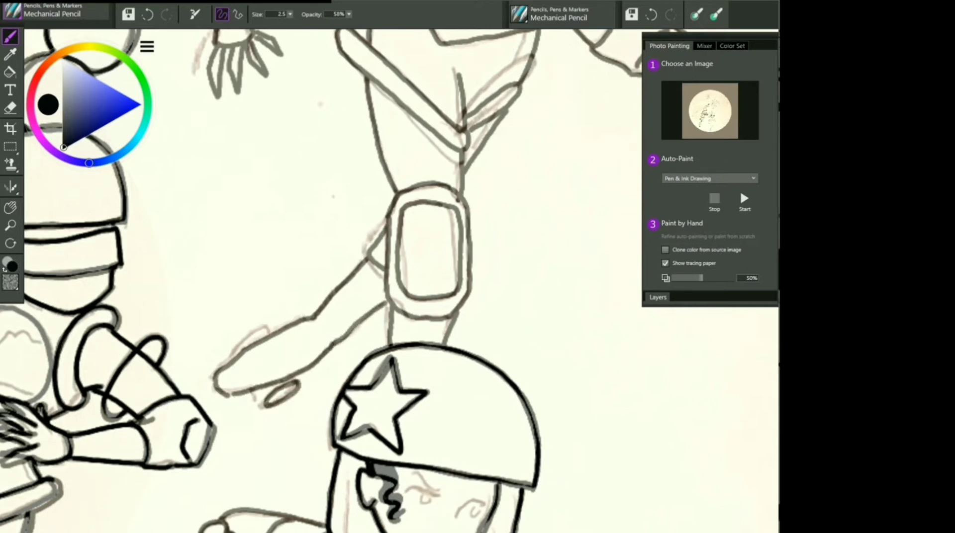
pyautogui.moveTo(243, 342); pyautogui.dragTo(272, 329)
# Fit the whole canvas in view and check the line art with the tracing paper hidden and shown again.
pyautogui.click(10, 207)
pyautogui.click(10, 226)
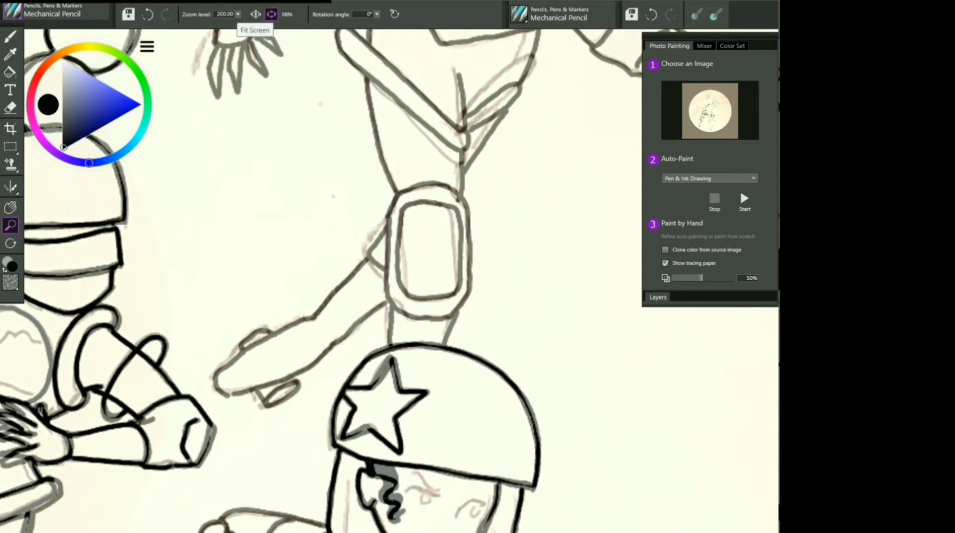
pyautogui.click(271, 14)
pyautogui.click(665, 264)
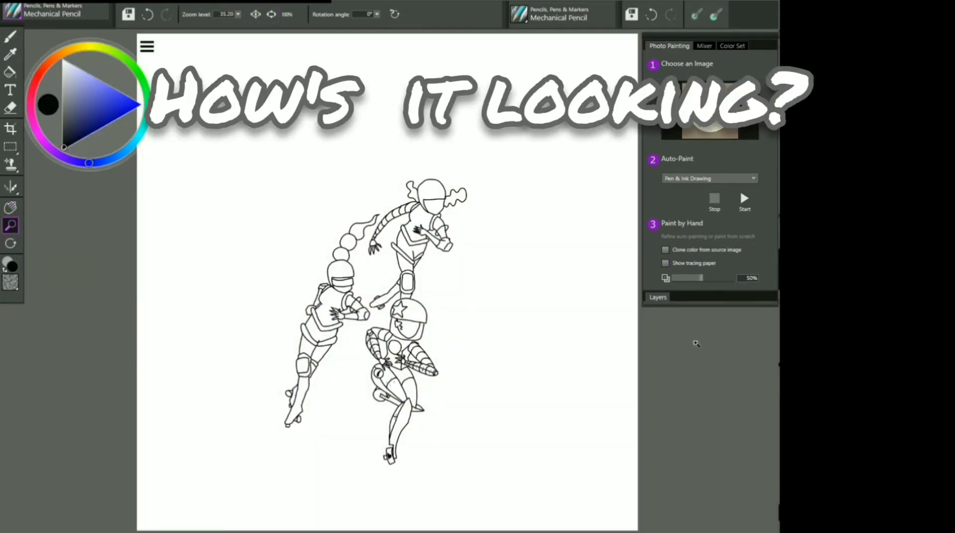
pyautogui.click(665, 263)
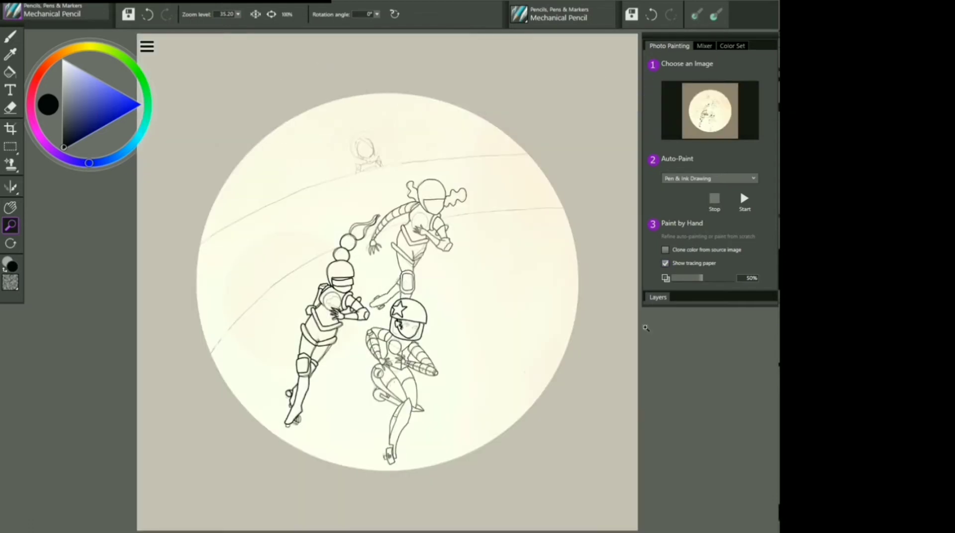
# Add a new layer and trace the two long curved track lines across the circle behind the skaters.
pyautogui.click(658, 298)
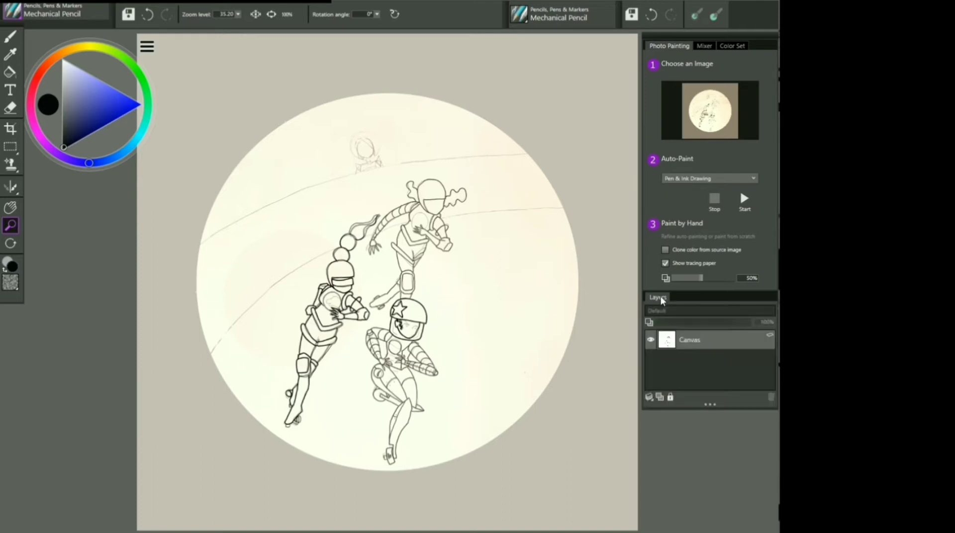
pyautogui.click(660, 397)
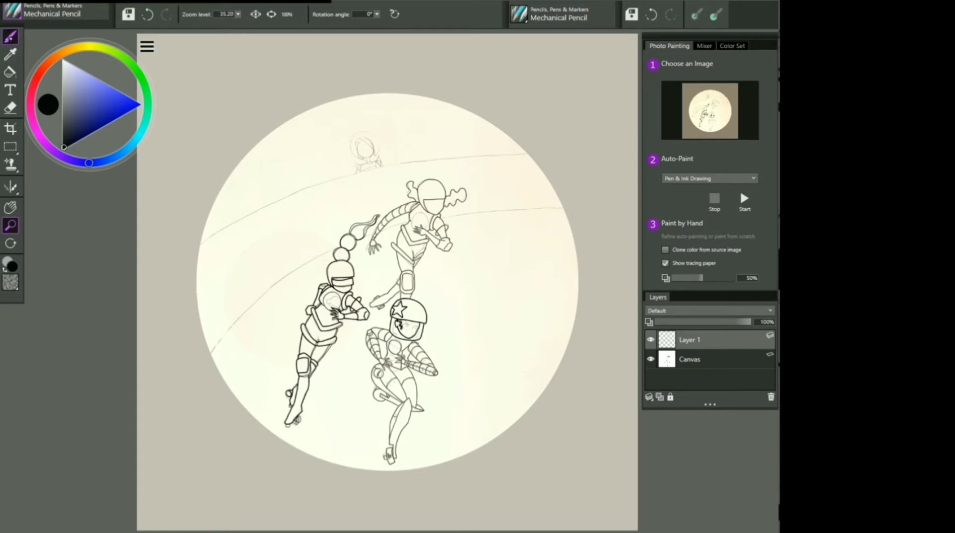
pyautogui.press('b')
pyautogui.moveTo(213, 348); pyautogui.dragTo(255, 307)
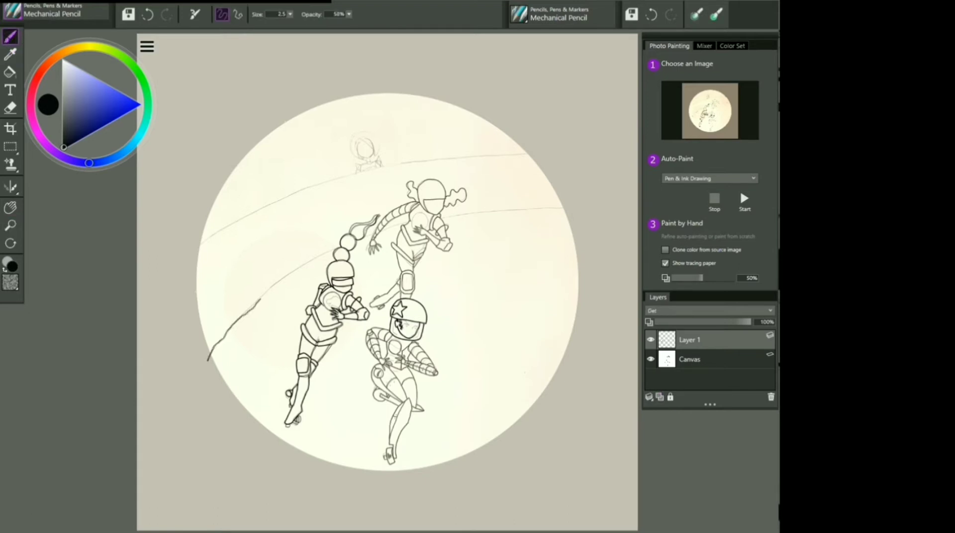
pyautogui.click(148, 15)
pyautogui.moveTo(223, 341)
pyautogui.mouseDown()
pyautogui.moveTo(346, 242)
pyautogui.moveTo(497, 212)
pyautogui.moveTo(574, 208)
pyautogui.mouseUp()
pyautogui.moveTo(192, 247)
pyautogui.mouseDown()
pyautogui.moveTo(250, 215)
pyautogui.moveTo(430, 159)
pyautogui.moveTo(548, 155)
pyautogui.mouseUp()
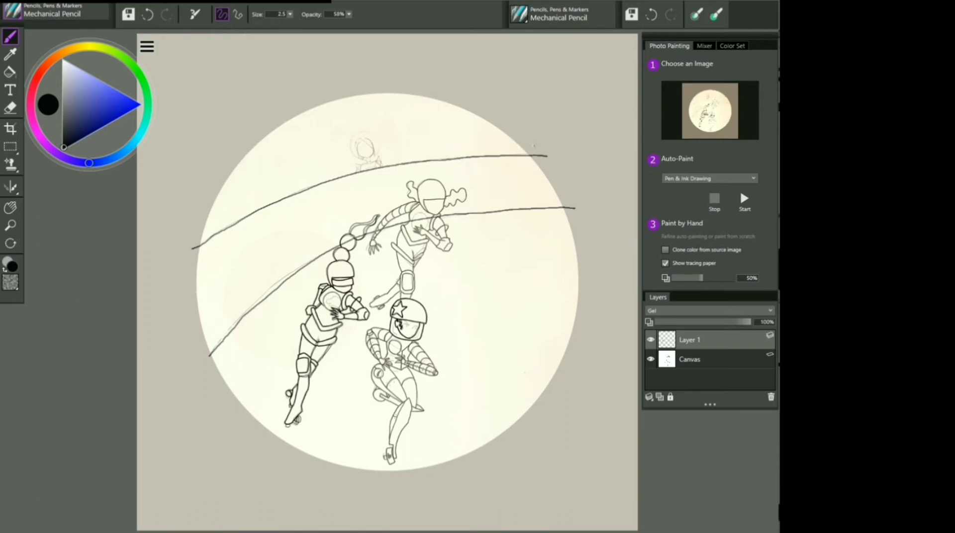
# Add another layer and trace the small background figure's jaw and swept fringe with the Mechanical Pencil at size 1.1.
pyautogui.click(660, 397)
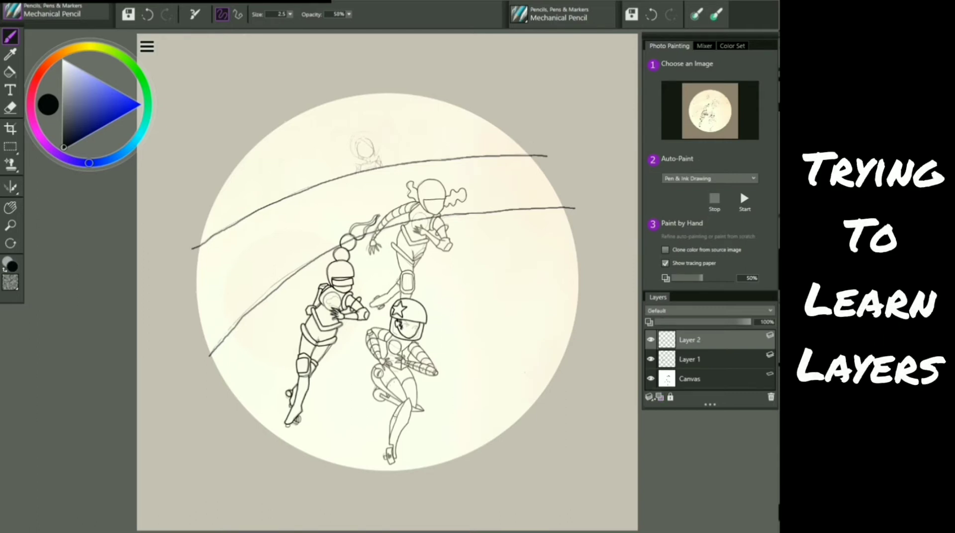
pyautogui.click(10, 225)
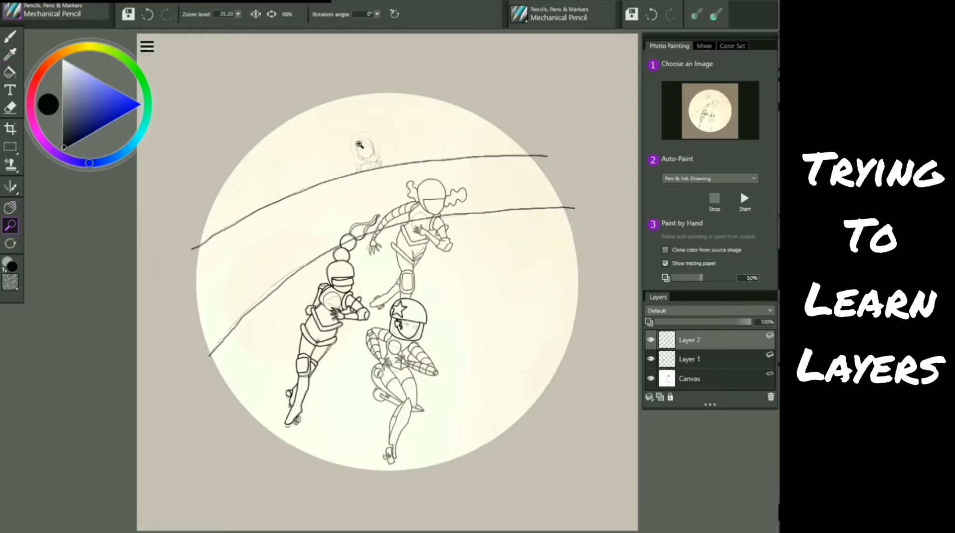
pyautogui.click(365, 155)
pyautogui.click(365, 156)
pyautogui.click(366, 155)
pyautogui.click(366, 156)
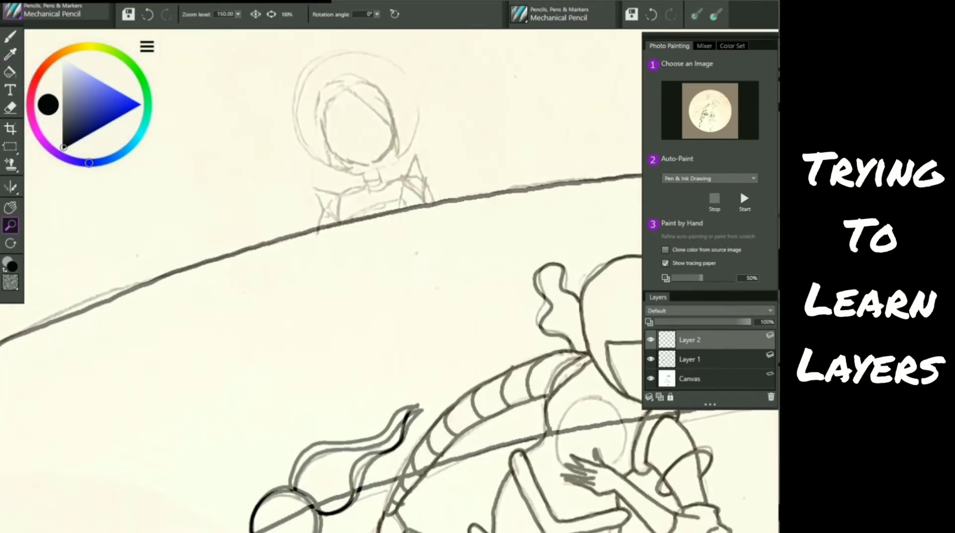
pyautogui.press('space')
pyautogui.moveTo(230, 195); pyautogui.dragTo(198, 278)
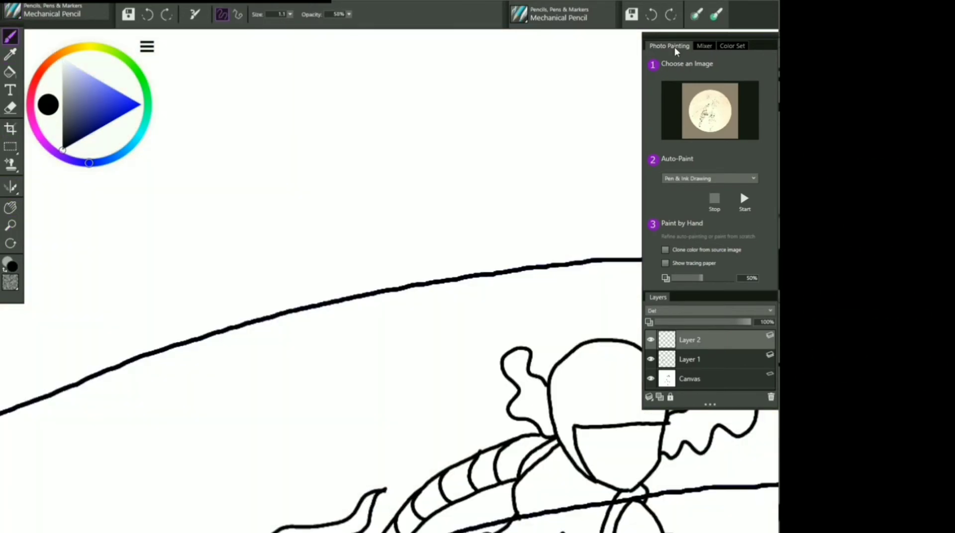
pyautogui.click(666, 263)
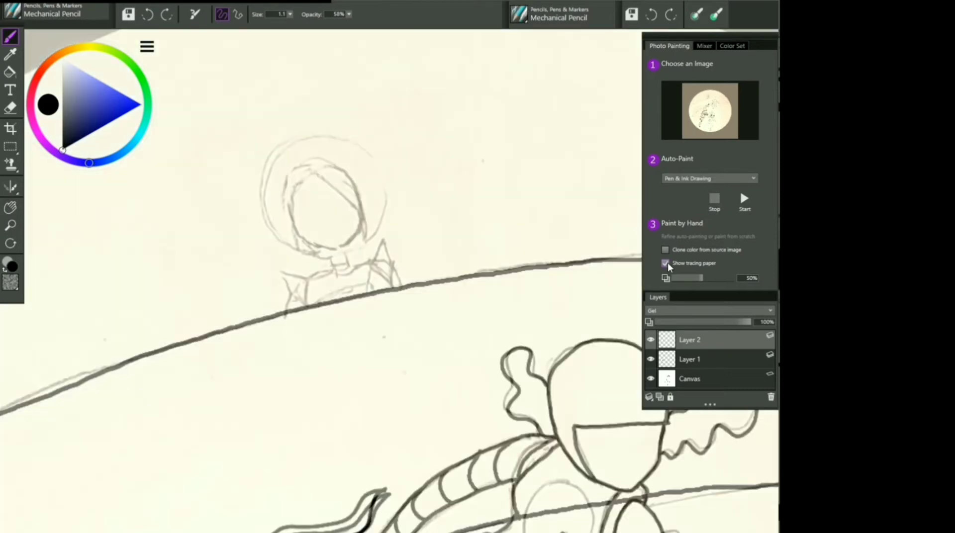
pyautogui.moveTo(294, 216); pyautogui.dragTo(339, 251)
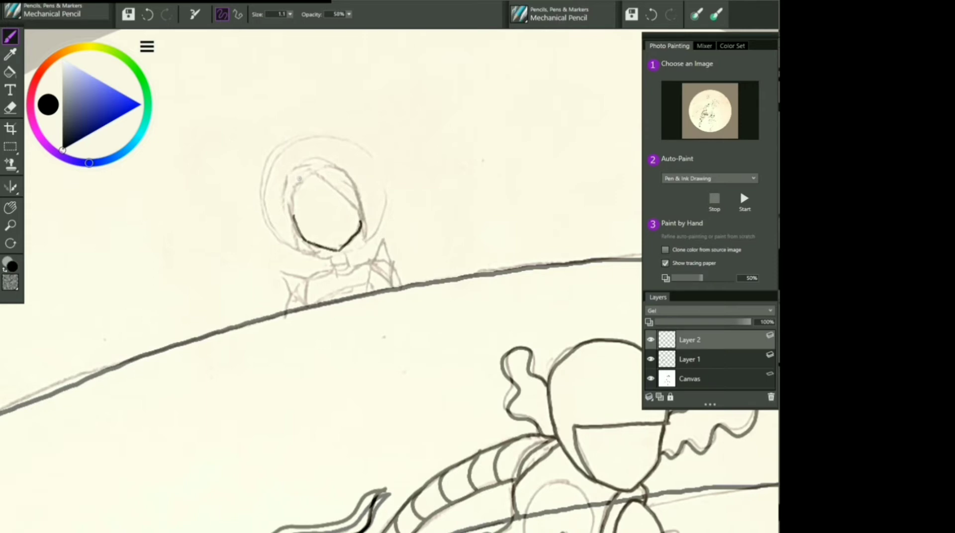
pyautogui.moveTo(294, 177)
pyautogui.mouseDown()
pyautogui.moveTo(348, 202)
pyautogui.moveTo(365, 237)
pyautogui.mouseUp()
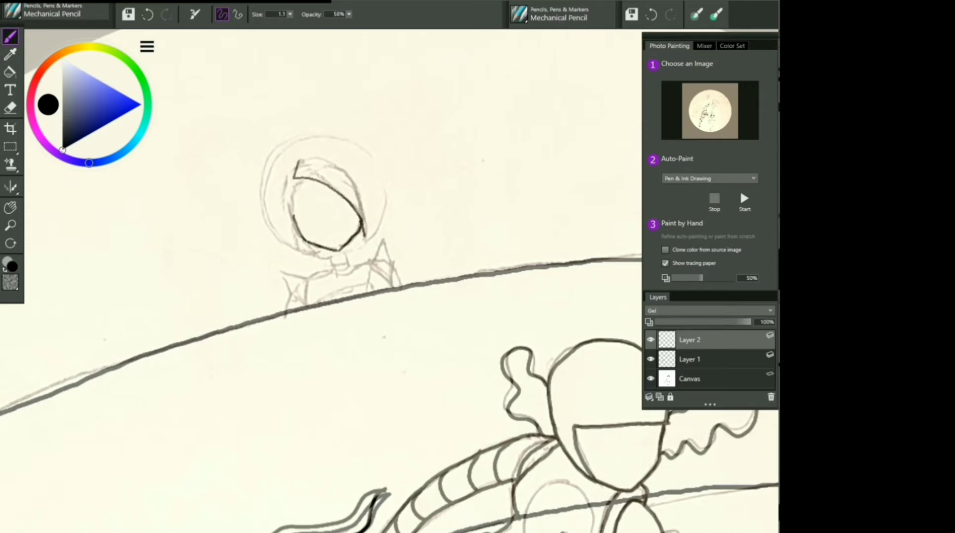
# Trace the background figure's hair outline, round helmet and collared neck.
pyautogui.moveTo(300, 160)
pyautogui.mouseDown()
pyautogui.moveTo(352, 189)
pyautogui.moveTo(365, 239)
pyautogui.mouseUp()
pyautogui.moveTo(306, 177)
pyautogui.mouseDown()
pyautogui.moveTo(294, 239)
pyautogui.moveTo(282, 208)
pyautogui.moveTo(300, 245)
pyautogui.mouseUp()
pyautogui.moveTo(338, 259)
pyautogui.mouseDown()
pyautogui.moveTo(369, 246)
pyautogui.moveTo(384, 167)
pyautogui.moveTo(307, 132)
pyautogui.moveTo(272, 232)
pyautogui.moveTo(342, 263)
pyautogui.mouseUp()
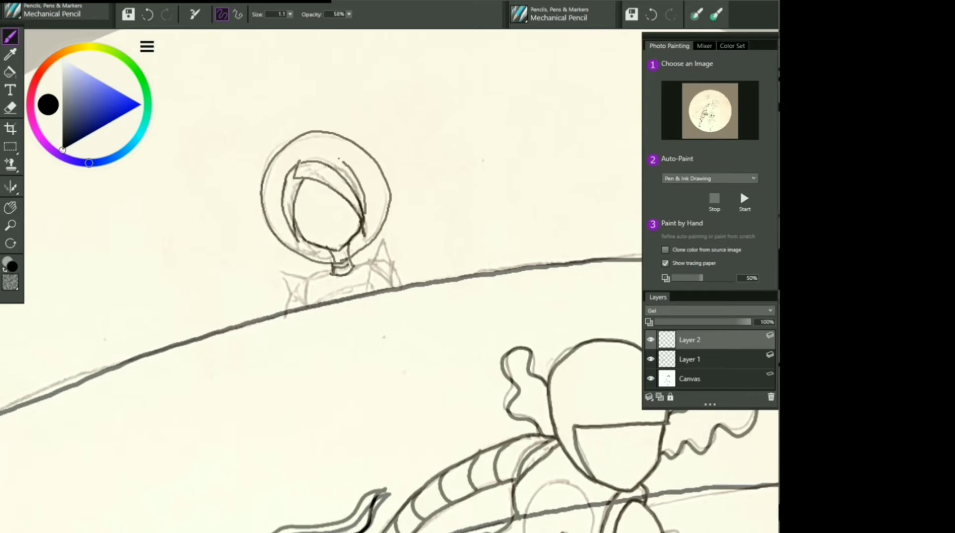
pyautogui.moveTo(307, 152); pyautogui.dragTo(283, 192)
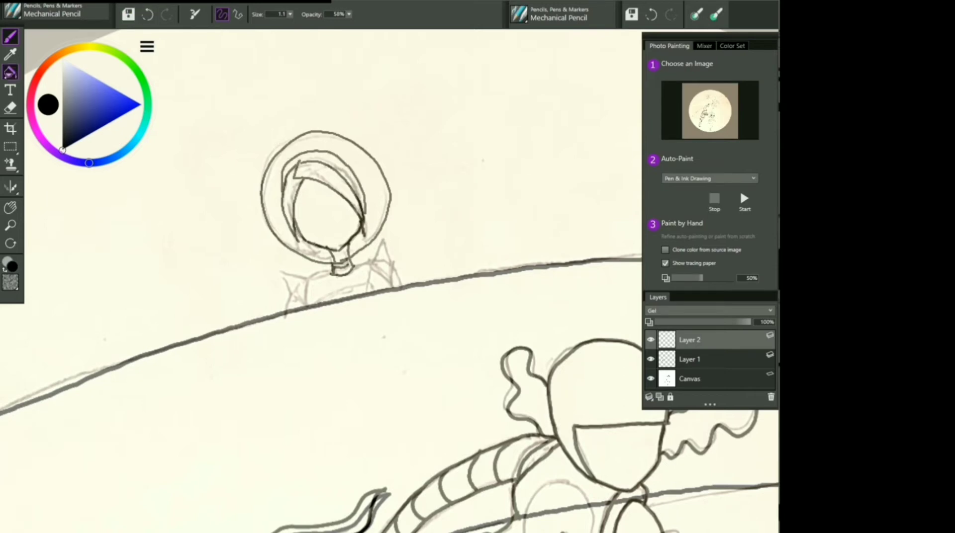
# Erase the background figure's fringe, hair outline and side face lines inside the helmet with a smaller eraser.
pyautogui.click(10, 107)
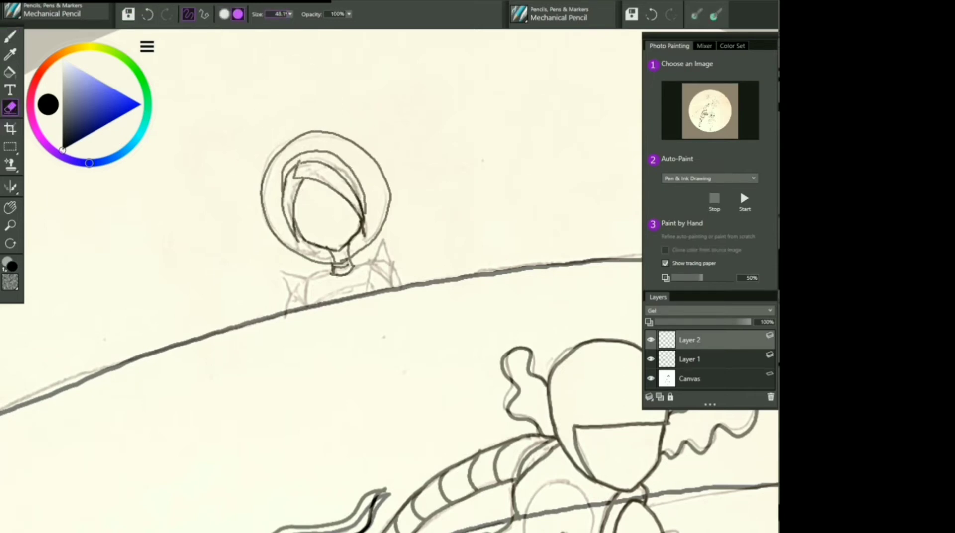
pyautogui.press(']')
pyautogui.press('[')
pyautogui.press('[')
pyautogui.press('[')
pyautogui.press('[')
pyautogui.press('[')
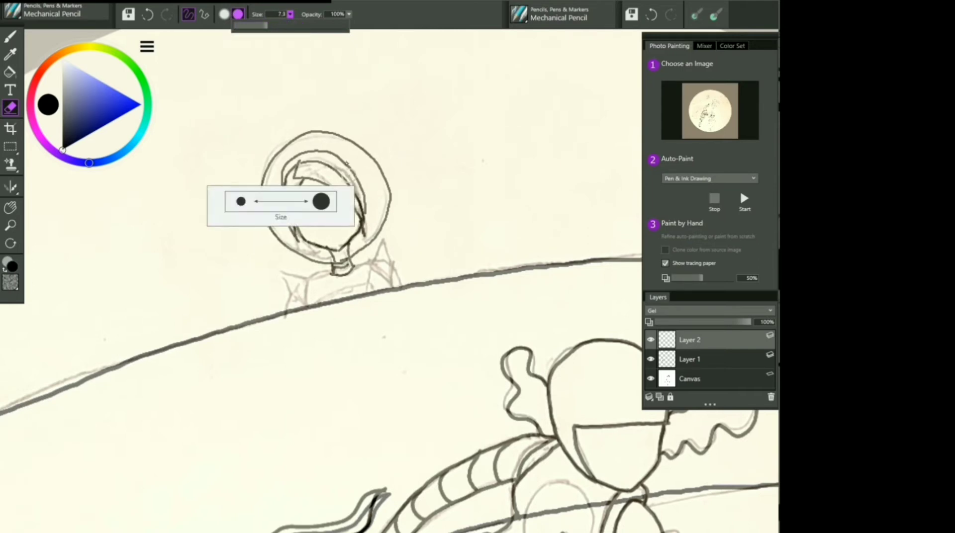
pyautogui.moveTo(350, 182); pyautogui.dragTo(363, 224)
pyautogui.moveTo(338, 153)
pyautogui.mouseDown()
pyautogui.moveTo(284, 203)
pyautogui.moveTo(297, 234)
pyautogui.mouseUp()
pyautogui.moveTo(295, 201); pyautogui.dragTo(299, 242)
pyautogui.moveTo(330, 187); pyautogui.dragTo(362, 233)
# Redraw the background figure's swept fringe, outer hair curve and face side as cleaner lines inside the helmet.
pyautogui.press('b')
pyautogui.moveTo(310, 154)
pyautogui.mouseDown()
pyautogui.moveTo(357, 167)
pyautogui.moveTo(366, 234)
pyautogui.mouseUp()
pyautogui.moveTo(293, 170); pyautogui.dragTo(366, 233)
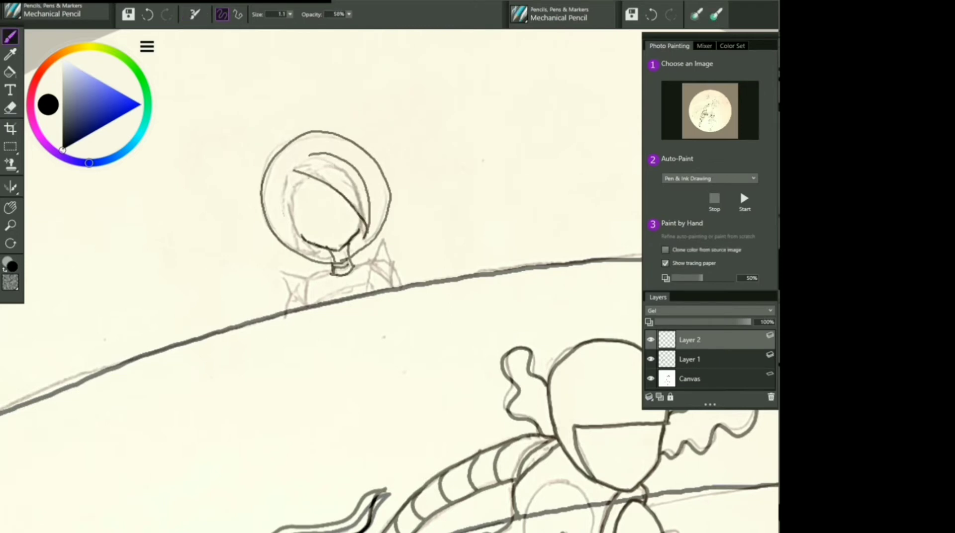
pyautogui.moveTo(310, 154); pyautogui.dragTo(290, 224)
pyautogui.moveTo(309, 177); pyautogui.dragTo(297, 210)
pyautogui.moveTo(297, 218); pyautogui.dragTo(302, 244)
# Draw hair ties on the background figure's helmet and long wavy pigtails flowing out on both sides.
pyautogui.moveTo(336, 156)
pyautogui.mouseDown()
pyautogui.moveTo(348, 148)
pyautogui.moveTo(358, 168)
pyautogui.moveTo(357, 152)
pyautogui.mouseUp()
pyautogui.moveTo(277, 169)
pyautogui.mouseDown()
pyautogui.moveTo(291, 170)
pyautogui.moveTo(282, 184)
pyautogui.moveTo(286, 168)
pyautogui.moveTo(199, 149)
pyautogui.moveTo(142, 269)
pyautogui.moveTo(244, 372)
pyautogui.mouseUp()
pyautogui.moveTo(262, 177); pyautogui.dragTo(242, 370)
pyautogui.moveTo(352, 141)
pyautogui.mouseDown()
pyautogui.moveTo(423, 149)
pyautogui.moveTo(478, 263)
pyautogui.moveTo(478, 322)
pyautogui.mouseUp()
pyautogui.moveTo(363, 145)
pyautogui.mouseDown()
pyautogui.moveTo(418, 274)
pyautogui.moveTo(476, 321)
pyautogui.mouseUp()
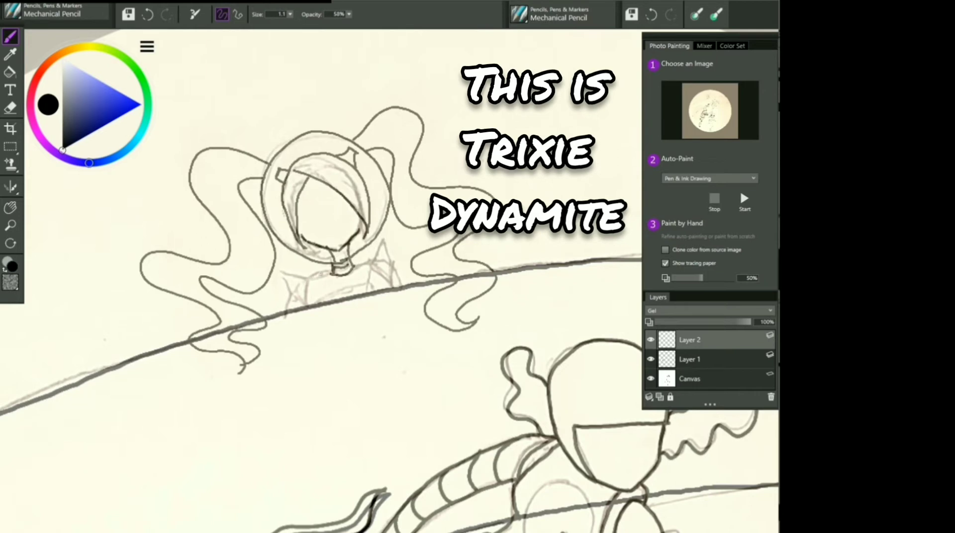
# Trace the background figure's pointed shoulder pieces, the hands over the track edge and the chest lines.
pyautogui.moveTo(322, 275)
pyautogui.mouseDown()
pyautogui.moveTo(316, 304)
pyautogui.moveTo(289, 271)
pyautogui.moveTo(313, 306)
pyautogui.moveTo(282, 313)
pyautogui.moveTo(319, 315)
pyautogui.moveTo(293, 314)
pyautogui.mouseUp()
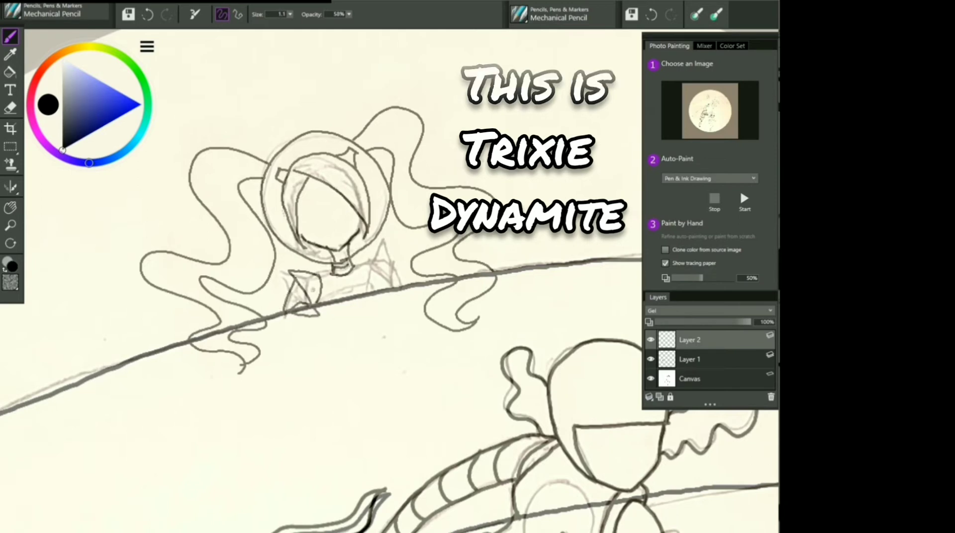
pyautogui.moveTo(384, 290)
pyautogui.mouseDown()
pyautogui.moveTo(360, 307)
pyautogui.moveTo(392, 284)
pyautogui.moveTo(376, 253)
pyautogui.moveTo(397, 239)
pyautogui.moveTo(390, 273)
pyautogui.moveTo(406, 284)
pyautogui.mouseUp()
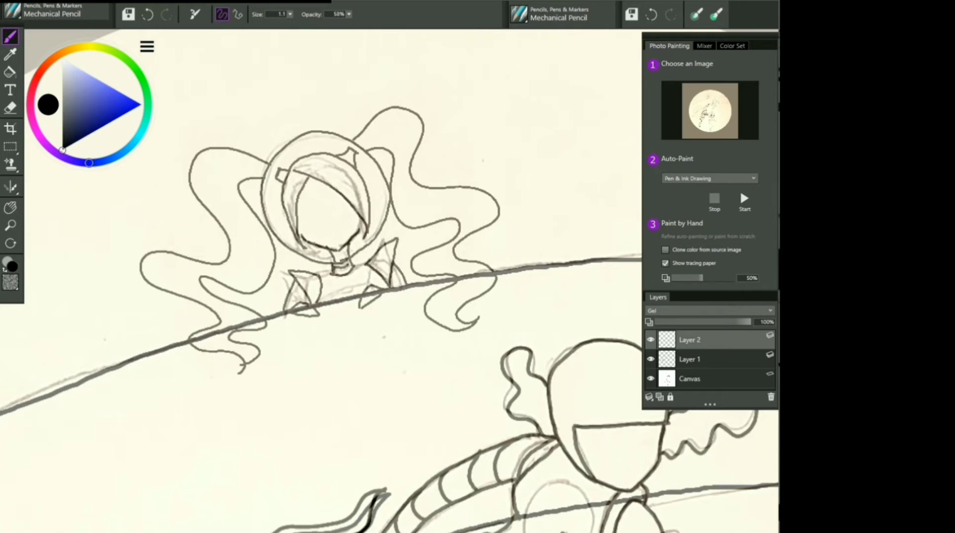
pyautogui.moveTo(352, 266)
pyautogui.mouseDown()
pyautogui.moveTo(366, 262)
pyautogui.moveTo(355, 285)
pyautogui.moveTo(321, 293)
pyautogui.mouseUp()
pyautogui.click(327, 281)
pyautogui.moveTo(330, 273); pyautogui.dragTo(320, 277)
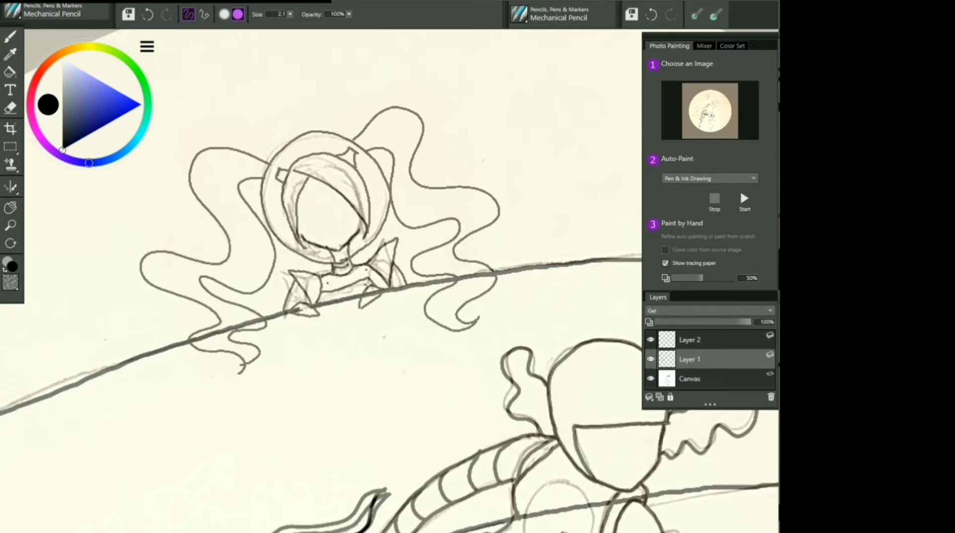
# On Layer 1, erase the upper track line where it crosses the background figure's hands and wavy pigtails.
pyautogui.moveTo(300, 309); pyautogui.dragTo(293, 312)
pyautogui.moveTo(365, 297); pyautogui.dragTo(378, 291)
pyautogui.moveTo(463, 278); pyautogui.dragTo(492, 273)
pyautogui.moveTo(196, 338); pyautogui.dragTo(258, 320)
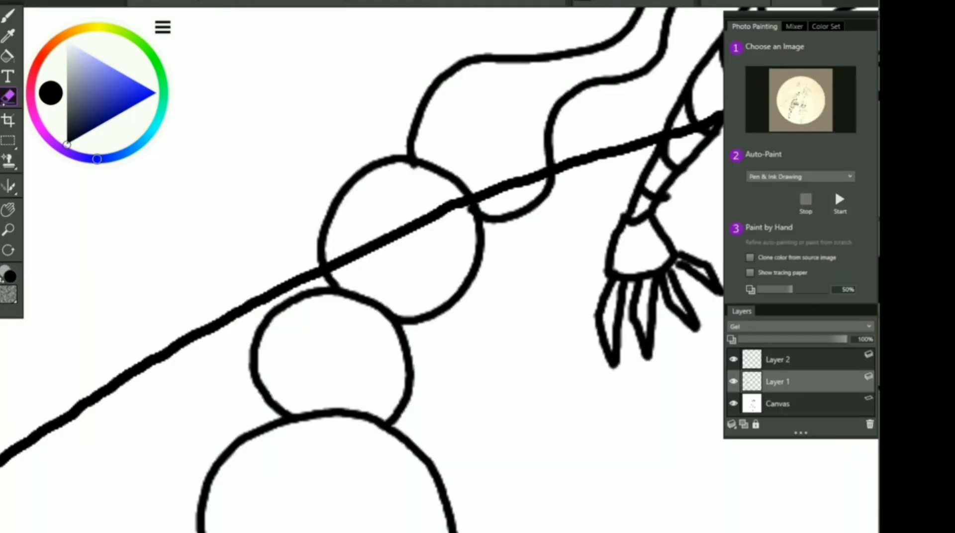
# Erase the lower track line where it crosses the bubble braid and the third figure's outstretched arm.
pyautogui.moveTo(273, 3); pyautogui.dragTo(282, 4)
pyautogui.moveTo(345, 233)
pyautogui.mouseDown()
pyautogui.moveTo(378, 262)
pyautogui.moveTo(494, 203)
pyautogui.moveTo(543, 165)
pyautogui.mouseUp()
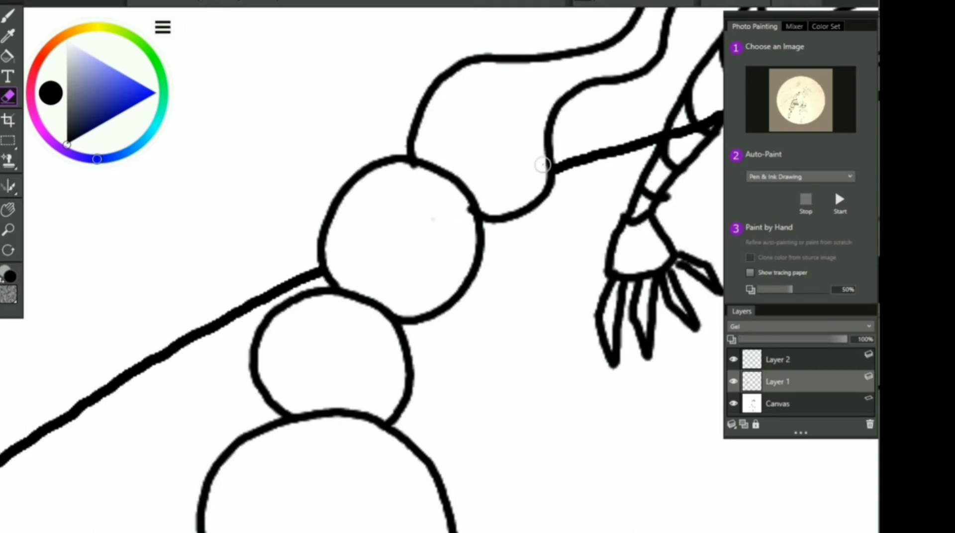
pyautogui.press('space')
pyautogui.moveTo(534, 293); pyautogui.dragTo(165, 429)
pyautogui.click(8, 96)
pyautogui.moveTo(322, 262)
pyautogui.mouseDown()
pyautogui.moveTo(303, 267)
pyautogui.moveTo(351, 253)
pyautogui.mouseUp()
# Erase the lower track line where it crosses the third figure's torso and front shoulder.
pyautogui.click(8, 210)
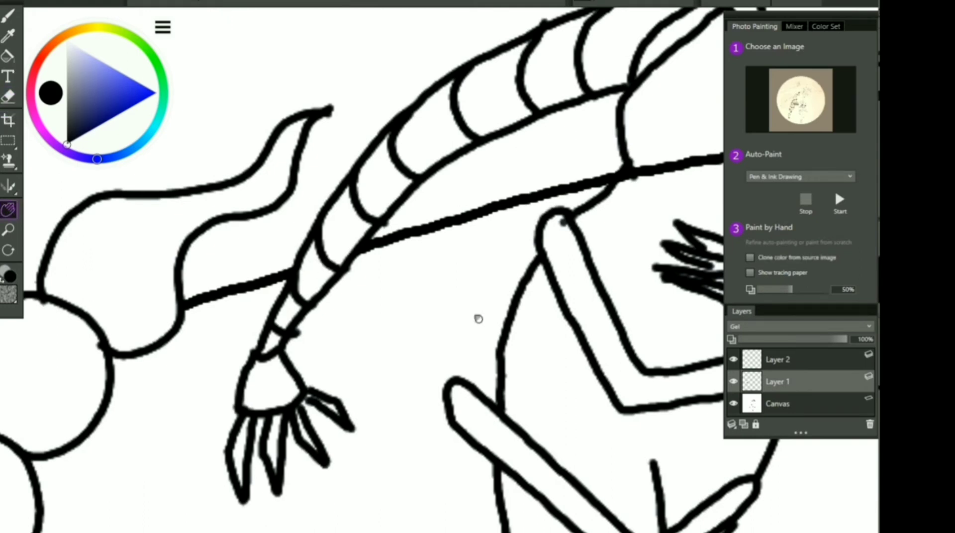
pyautogui.moveTo(478, 319)
pyautogui.mouseDown()
pyautogui.moveTo(301, 354)
pyautogui.moveTo(275, 368)
pyautogui.moveTo(238, 336)
pyautogui.mouseUp()
pyautogui.click(7, 56)
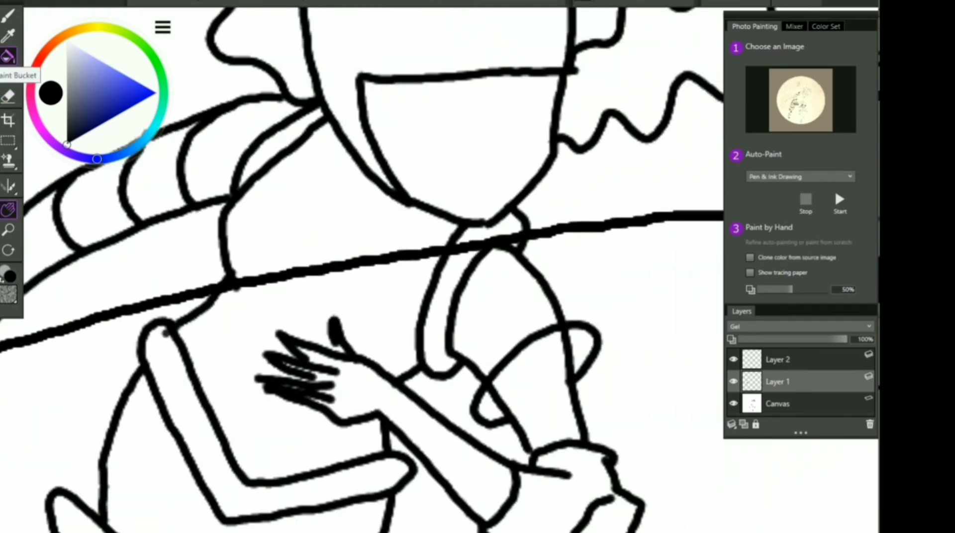
pyautogui.click(8, 96)
pyautogui.moveTo(245, 280)
pyautogui.mouseDown()
pyautogui.moveTo(230, 293)
pyautogui.moveTo(517, 237)
pyautogui.moveTo(513, 247)
pyautogui.mouseUp()
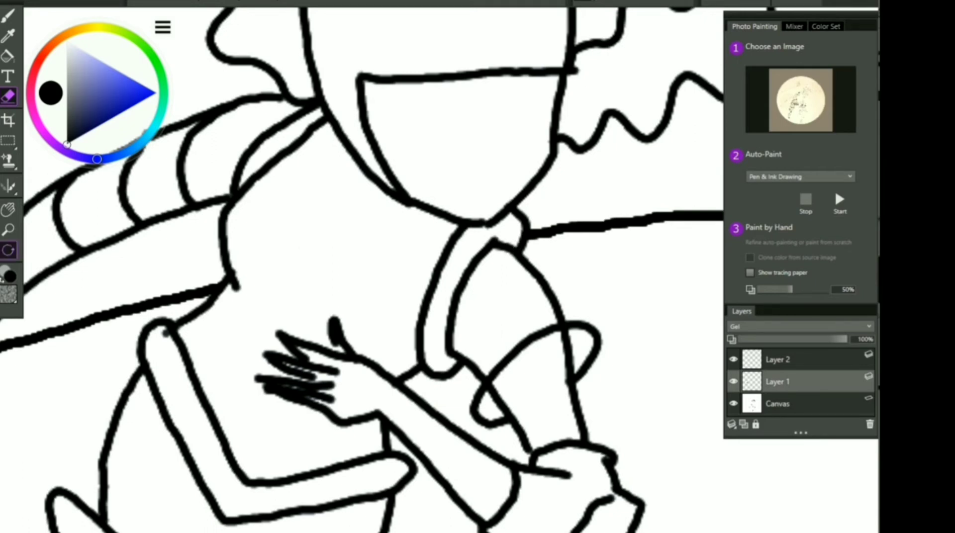
pyautogui.click(9, 228)
pyautogui.click(280, 3)
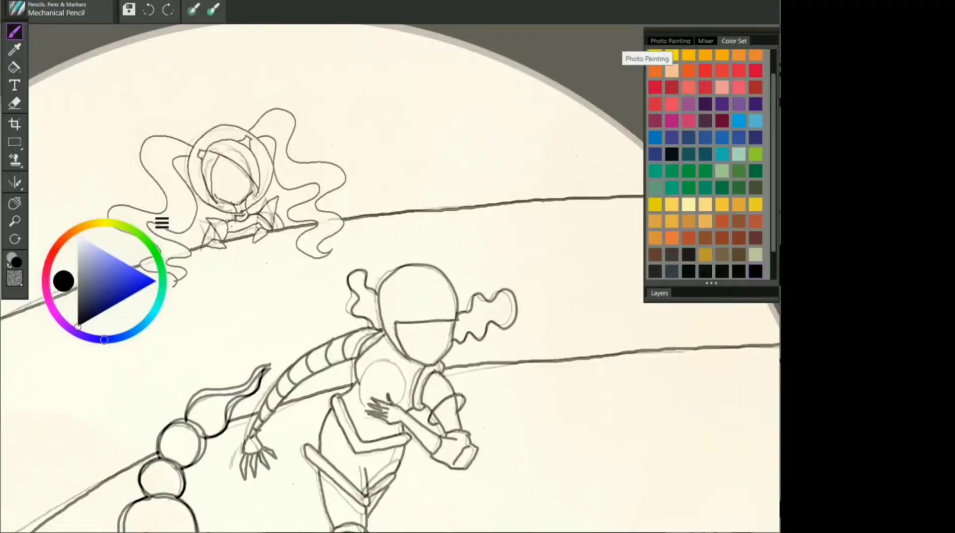
# Draw a small dome-shaped robot base on the upper track line beside the wavy pigtail and undo the strokes above it.
pyautogui.doubleClick(671, 41)
pyautogui.doubleClick(660, 41)
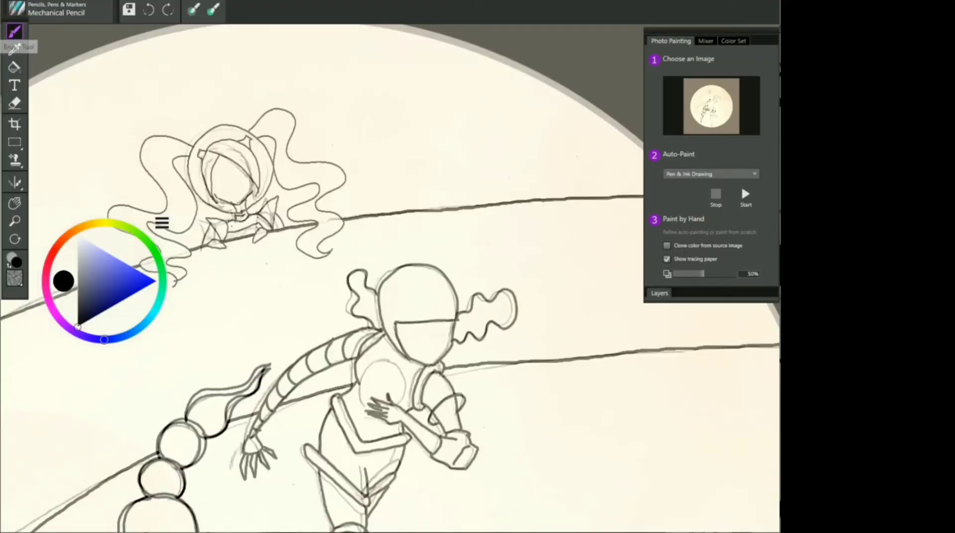
pyautogui.click(15, 31)
pyautogui.moveTo(354, 216)
pyautogui.mouseDown()
pyautogui.moveTo(373, 204)
pyautogui.moveTo(393, 213)
pyautogui.moveTo(369, 201)
pyautogui.mouseUp()
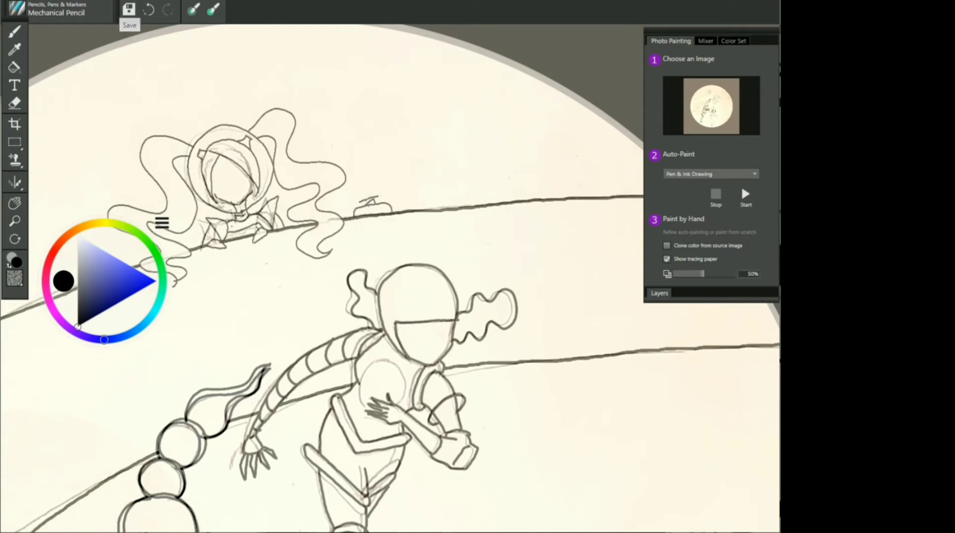
pyautogui.click(148, 9)
pyautogui.click(149, 9)
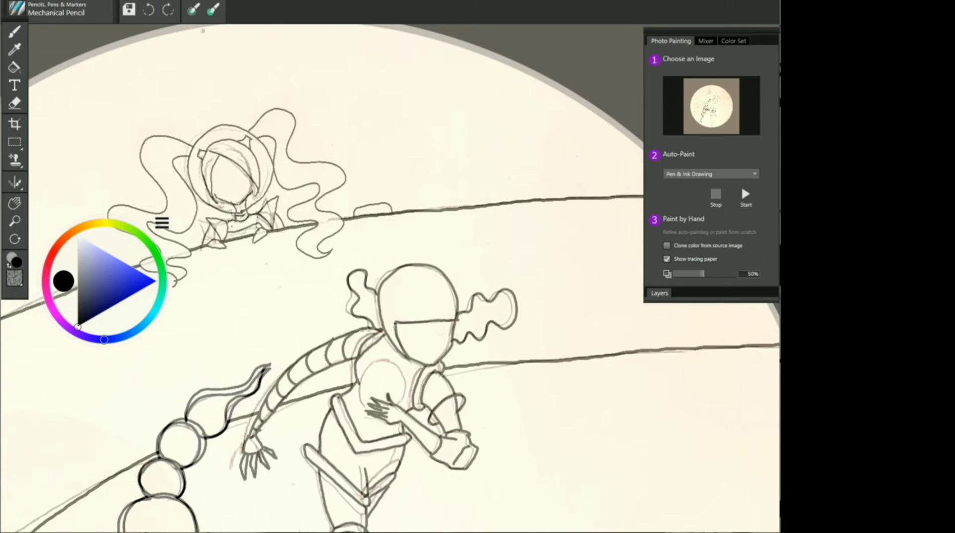
# Draw the robot's short waist and faceted body with two curved bands above the base.
pyautogui.click(367, 197)
pyautogui.click(368, 197)
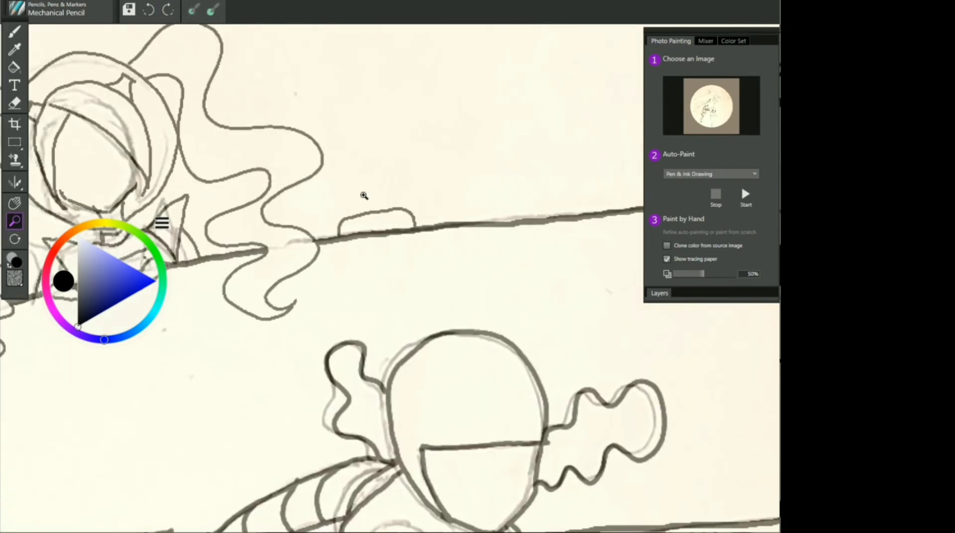
pyautogui.click(368, 198)
pyautogui.click(14, 31)
pyautogui.moveTo(357, 222)
pyautogui.mouseDown()
pyautogui.moveTo(389, 203)
pyautogui.moveTo(403, 213)
pyautogui.moveTo(419, 179)
pyautogui.moveTo(412, 133)
pyautogui.moveTo(390, 118)
pyautogui.moveTo(331, 128)
pyautogui.moveTo(317, 153)
pyautogui.moveTo(323, 193)
pyautogui.moveTo(341, 202)
pyautogui.moveTo(420, 177)
pyautogui.mouseUp()
pyautogui.moveTo(413, 136); pyautogui.dragTo(319, 158)
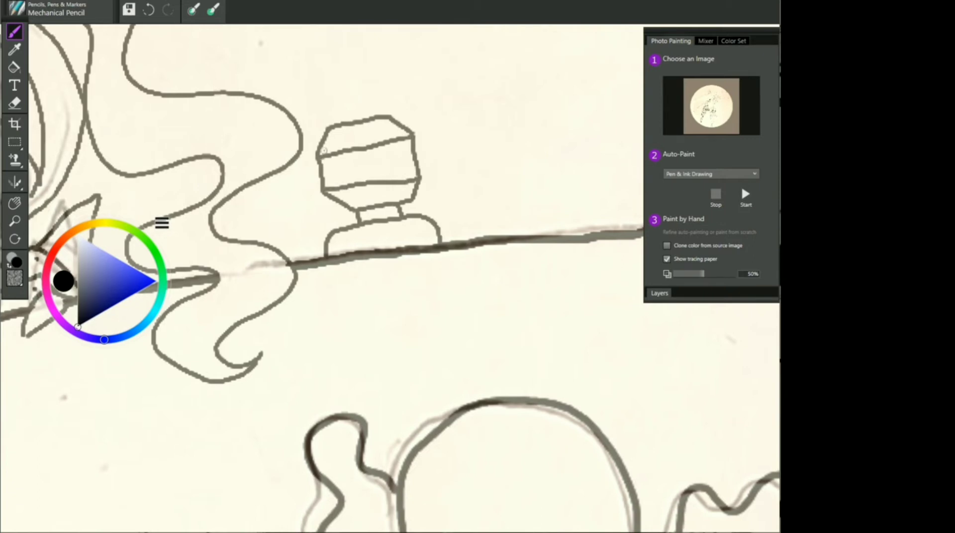
# Draw the robot's two bent arms with blocky forearms on either side of the body.
pyautogui.moveTo(414, 144)
pyautogui.mouseDown()
pyautogui.moveTo(422, 138)
pyautogui.moveTo(452, 150)
pyautogui.mouseUp()
pyautogui.moveTo(452, 150)
pyautogui.mouseDown()
pyautogui.moveTo(432, 170)
pyautogui.moveTo(445, 185)
pyautogui.moveTo(432, 201)
pyautogui.moveTo(418, 193)
pyautogui.mouseUp()
pyautogui.moveTo(440, 149)
pyautogui.mouseDown()
pyautogui.moveTo(427, 166)
pyautogui.moveTo(435, 156)
pyautogui.moveTo(416, 145)
pyautogui.mouseUp()
pyautogui.moveTo(314, 146)
pyautogui.mouseDown()
pyautogui.moveTo(290, 178)
pyautogui.moveTo(315, 180)
pyautogui.moveTo(308, 206)
pyautogui.moveTo(331, 192)
pyautogui.mouseUp()
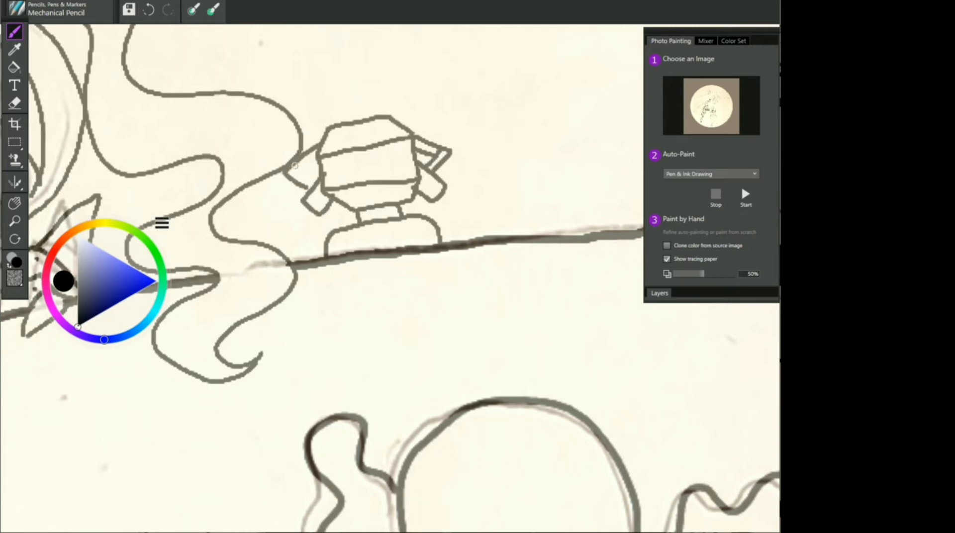
pyautogui.moveTo(297, 160); pyautogui.dragTo(316, 180)
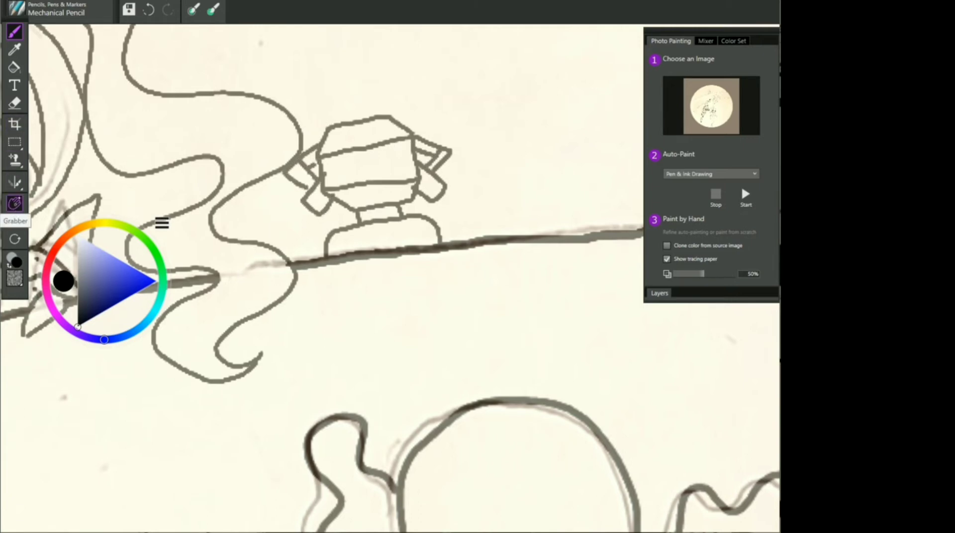
# Draw the robot's neck and a wide, rounded head with two narrow eyes above the body.
pyautogui.click(14, 203)
pyautogui.moveTo(314, 97); pyautogui.dragTo(345, 203)
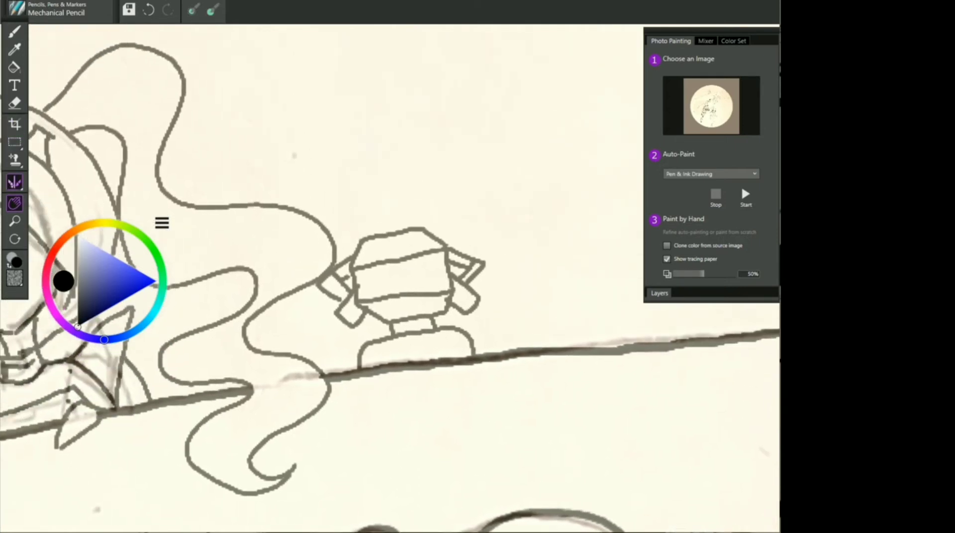
pyautogui.click(15, 32)
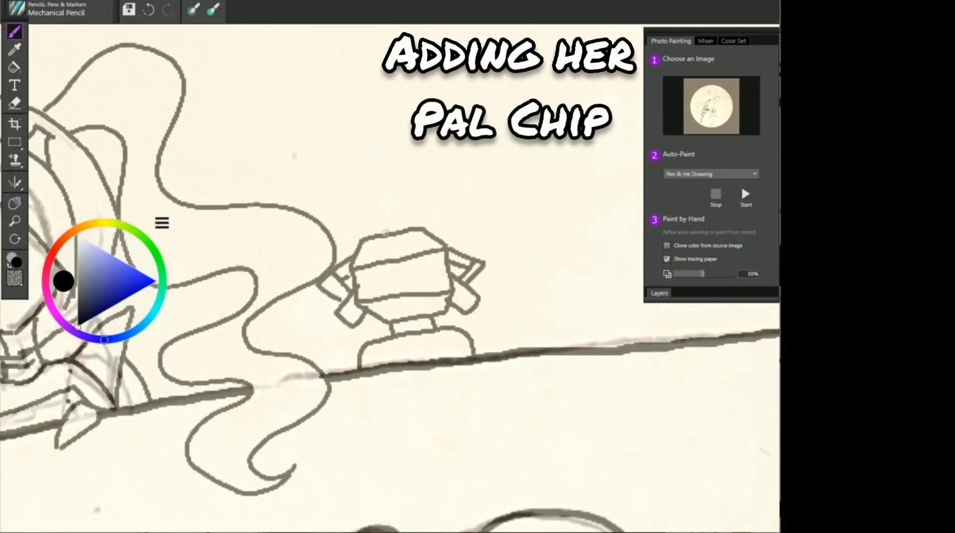
pyautogui.moveTo(386, 234)
pyautogui.mouseDown()
pyautogui.moveTo(385, 222)
pyautogui.moveTo(405, 218)
pyautogui.mouseUp()
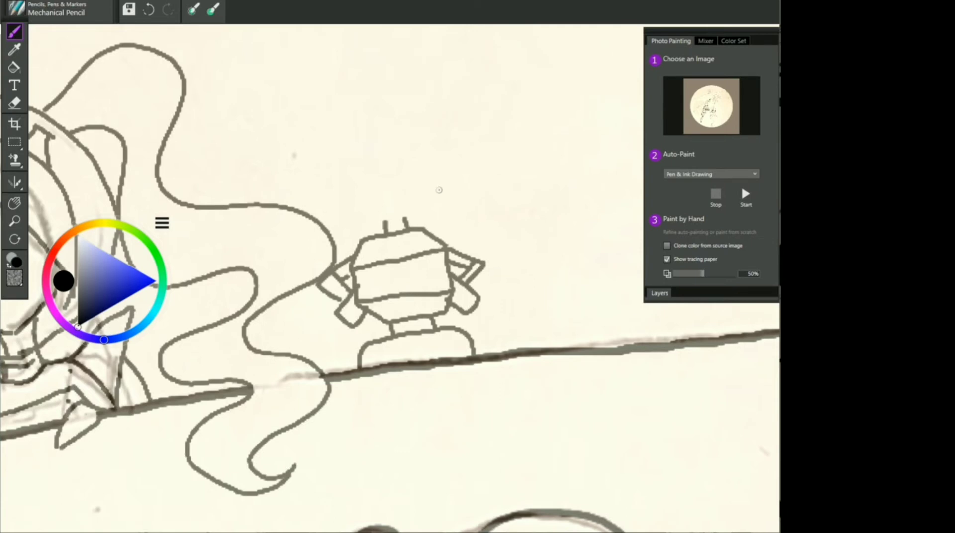
pyautogui.moveTo(437, 179)
pyautogui.mouseDown()
pyautogui.moveTo(424, 212)
pyautogui.moveTo(335, 219)
pyautogui.moveTo(320, 196)
pyautogui.moveTo(343, 172)
pyautogui.moveTo(385, 159)
pyautogui.moveTo(431, 163)
pyautogui.moveTo(438, 183)
pyautogui.mouseUp()
pyautogui.moveTo(350, 188)
pyautogui.mouseDown()
pyautogui.moveTo(350, 207)
pyautogui.moveTo(350, 189)
pyautogui.mouseUp()
pyautogui.moveTo(405, 172); pyautogui.dragTo(420, 195)
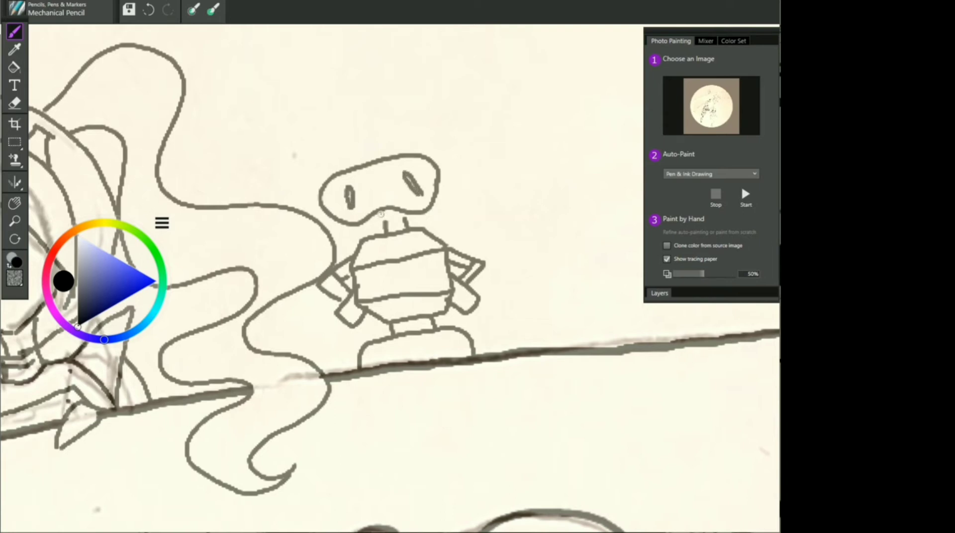
# Add a second contour under the robot's head and detail its waist and feet.
pyautogui.moveTo(351, 225)
pyautogui.mouseDown()
pyautogui.moveTo(369, 231)
pyautogui.moveTo(431, 209)
pyautogui.mouseUp()
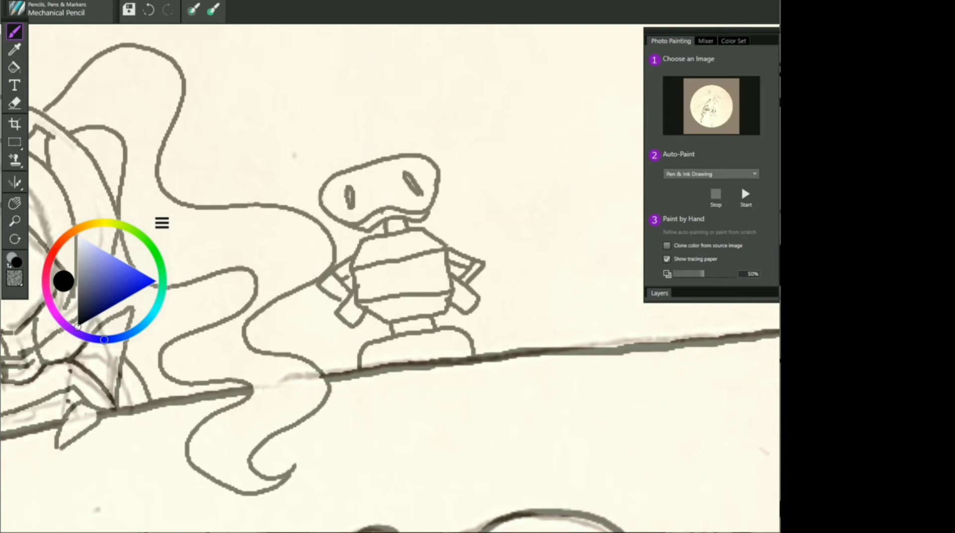
pyautogui.moveTo(462, 335)
pyautogui.mouseDown()
pyautogui.moveTo(404, 358)
pyautogui.moveTo(412, 364)
pyautogui.mouseUp()
pyautogui.moveTo(391, 329); pyautogui.dragTo(431, 321)
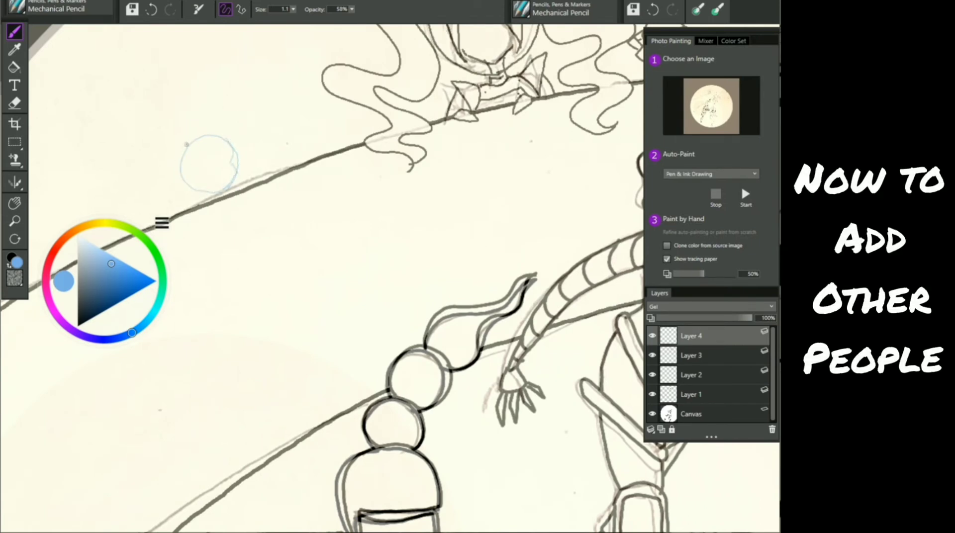
# On Layer 4, sketch the small round-headed spectator's spiky hair and laughing face in light blue.
pyautogui.moveTo(185, 151)
pyautogui.mouseDown()
pyautogui.moveTo(188, 177)
pyautogui.moveTo(206, 107)
pyautogui.moveTo(240, 135)
pyautogui.mouseUp()
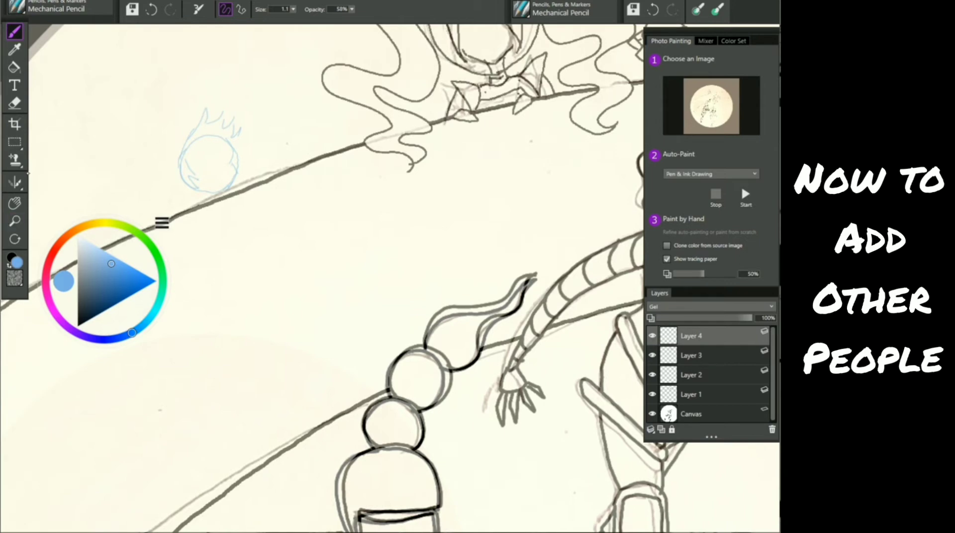
pyautogui.hotkey('ctrl', '-')
pyautogui.hotkey('ctrl', '+')
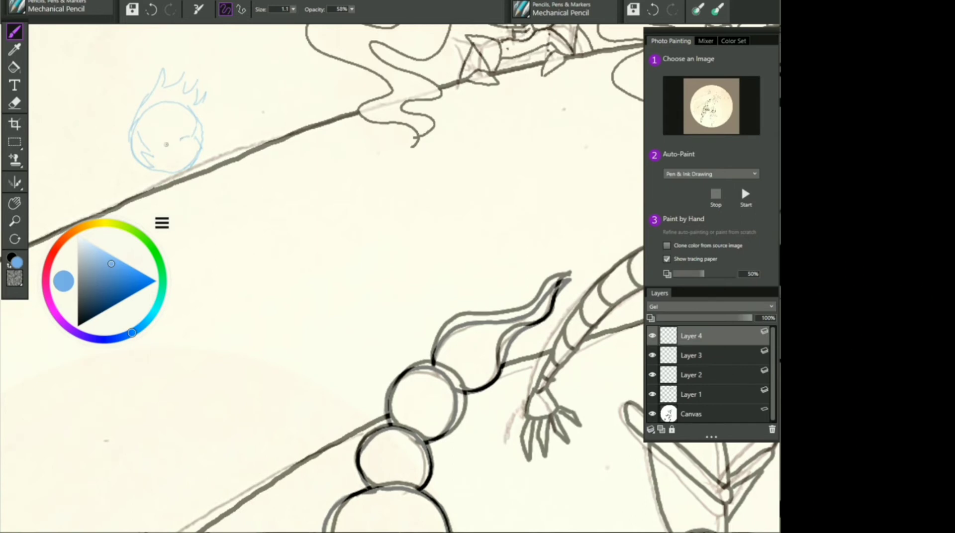
pyautogui.moveTo(195, 146); pyautogui.dragTo(164, 155)
# Sketch a second spectator's torso and raised arms beside the small spectator, standing behind the upper track line.
pyautogui.moveTo(61, 40); pyautogui.dragTo(210, 99)
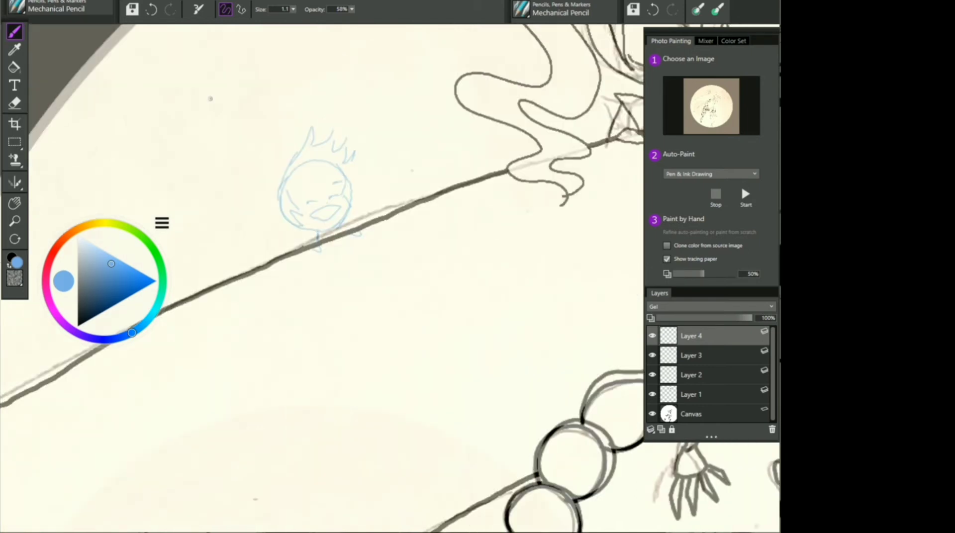
pyautogui.moveTo(234, 187); pyautogui.dragTo(245, 272)
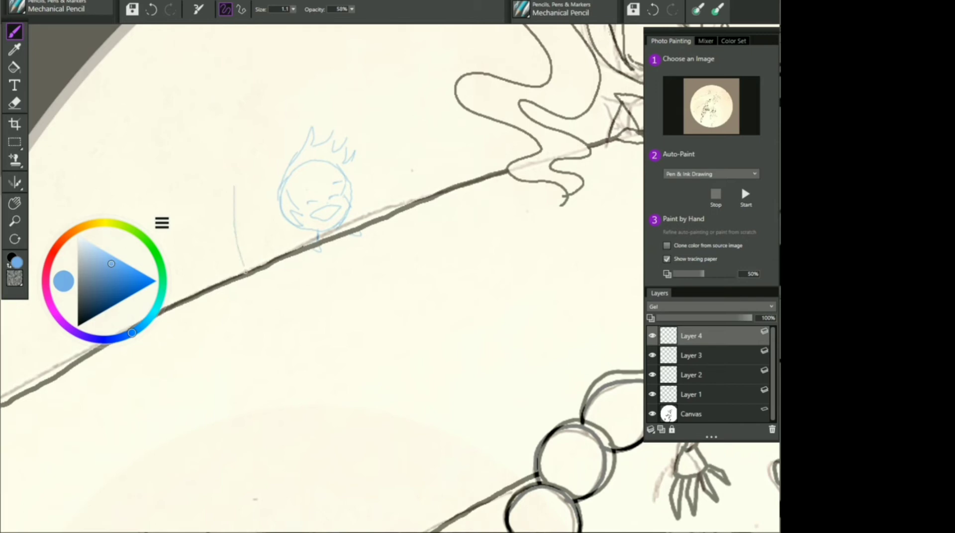
pyautogui.moveTo(229, 215); pyautogui.dragTo(191, 188)
pyautogui.moveTo(185, 177); pyautogui.dragTo(175, 155)
pyautogui.moveTo(246, 206)
pyautogui.mouseDown()
pyautogui.moveTo(276, 185)
pyautogui.moveTo(283, 125)
pyautogui.mouseUp()
pyautogui.moveTo(223, 238); pyautogui.dragTo(219, 279)
pyautogui.moveTo(222, 224); pyautogui.dragTo(221, 245)
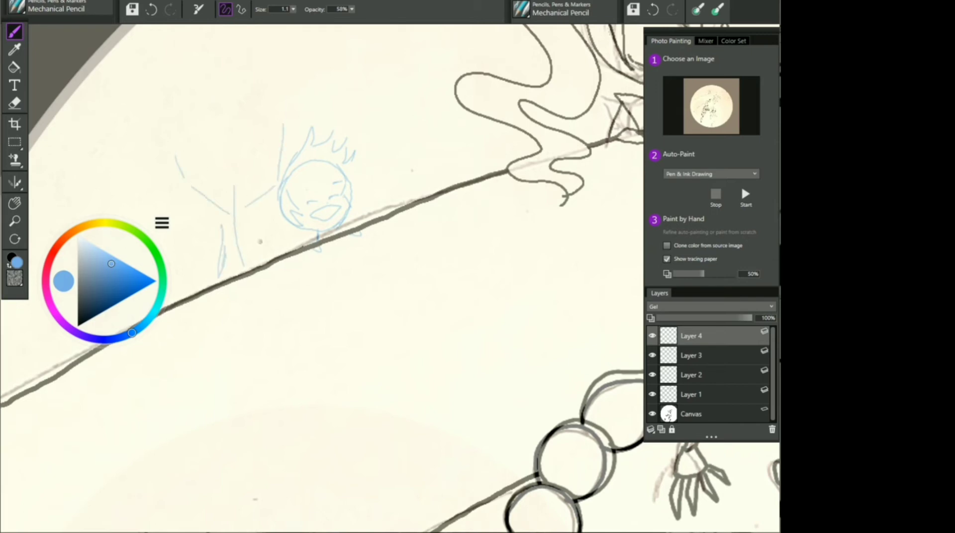
# Add the second contours of the second spectator's raised arms and the body line near the small spectator.
pyautogui.moveTo(270, 222); pyautogui.dragTo(277, 256)
pyautogui.moveTo(220, 232)
pyautogui.mouseDown()
pyautogui.moveTo(184, 194)
pyautogui.moveTo(198, 182)
pyautogui.moveTo(183, 167)
pyautogui.moveTo(162, 172)
pyautogui.mouseUp()
pyautogui.moveTo(175, 173); pyautogui.dragTo(176, 182)
pyautogui.moveTo(265, 189); pyautogui.dragTo(275, 169)
pyautogui.moveTo(276, 167); pyautogui.dragTo(279, 119)
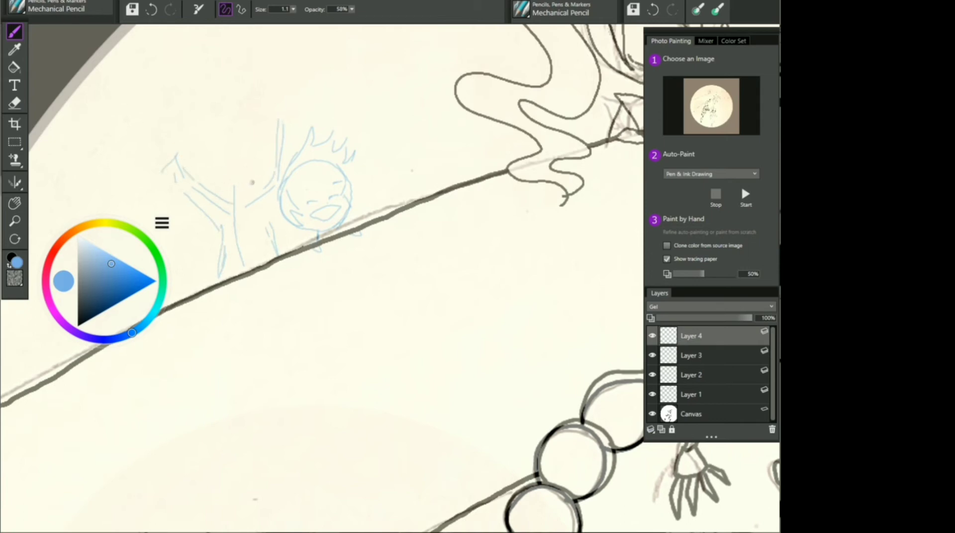
# Sketch the second spectator's round head, hair band, spread fingers and facial features.
pyautogui.moveTo(246, 190)
pyautogui.mouseDown()
pyautogui.moveTo(200, 169)
pyautogui.moveTo(248, 186)
pyautogui.moveTo(201, 159)
pyautogui.mouseUp()
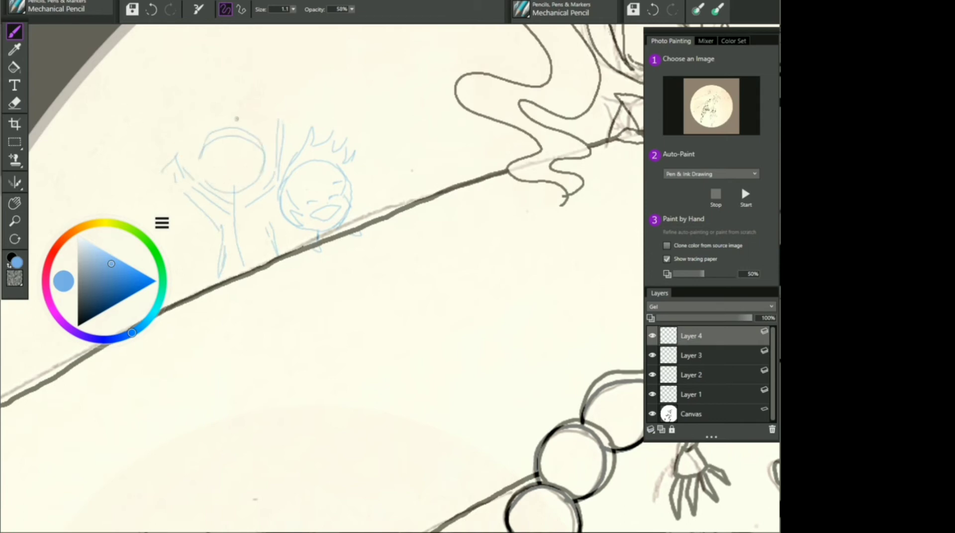
pyautogui.moveTo(237, 119)
pyautogui.mouseDown()
pyautogui.moveTo(259, 144)
pyautogui.moveTo(193, 162)
pyautogui.moveTo(248, 123)
pyautogui.moveTo(275, 122)
pyautogui.mouseUp()
pyautogui.moveTo(280, 93)
pyautogui.mouseDown()
pyautogui.moveTo(282, 119)
pyautogui.moveTo(300, 116)
pyautogui.mouseUp()
pyautogui.moveTo(177, 131)
pyautogui.mouseDown()
pyautogui.moveTo(172, 160)
pyautogui.moveTo(162, 146)
pyautogui.mouseUp()
pyautogui.moveTo(149, 149); pyautogui.dragTo(155, 157)
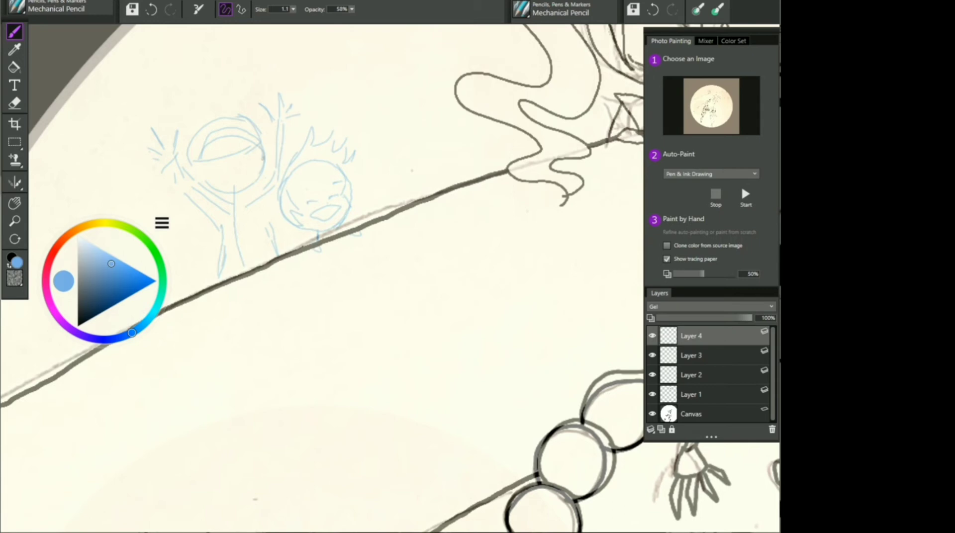
pyautogui.moveTo(262, 161)
pyautogui.mouseDown()
pyautogui.moveTo(255, 189)
pyautogui.moveTo(196, 177)
pyautogui.moveTo(259, 164)
pyautogui.moveTo(226, 173)
pyautogui.mouseUp()
pyautogui.moveTo(237, 182); pyautogui.dragTo(248, 182)
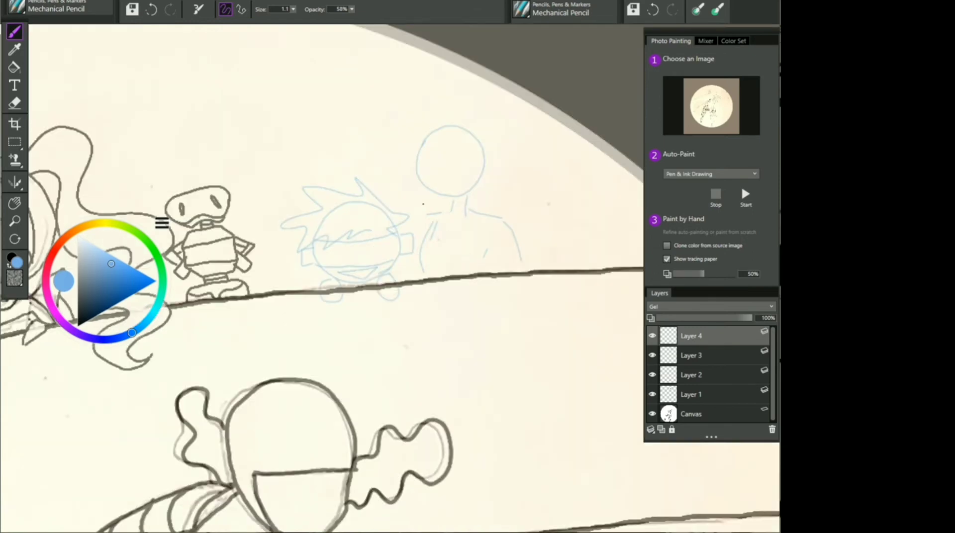
# Sketch the raised arm and spread fingers of the tall spectator beside the spiky-haired one.
pyautogui.moveTo(382, 172); pyautogui.dragTo(412, 204)
pyautogui.moveTo(392, 179); pyautogui.dragTo(422, 212)
pyautogui.moveTo(393, 112); pyautogui.dragTo(383, 160)
pyautogui.moveTo(413, 100); pyautogui.dragTo(401, 119)
pyautogui.moveTo(369, 80); pyautogui.dragTo(390, 106)
pyautogui.moveTo(385, 78); pyautogui.dragTo(395, 103)
pyautogui.moveTo(411, 111); pyautogui.dragTo(401, 119)
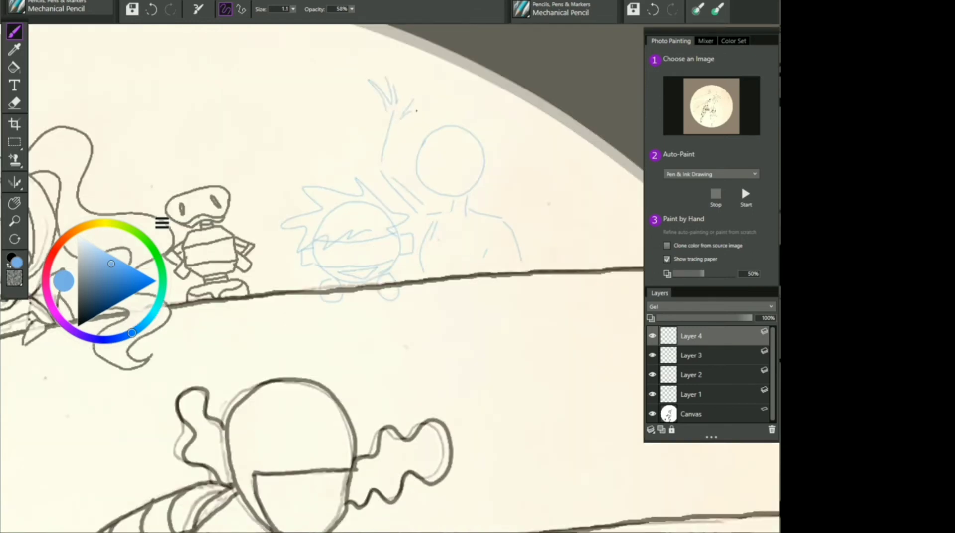
pyautogui.moveTo(404, 80); pyautogui.dragTo(400, 102)
# Sketch the tall spectator's eyes, open mouth, fringe and curled ponytail.
pyautogui.moveTo(459, 175); pyautogui.dragTo(450, 182)
pyautogui.moveTo(458, 154)
pyautogui.mouseDown()
pyautogui.moveTo(471, 156)
pyautogui.moveTo(435, 161)
pyautogui.mouseUp()
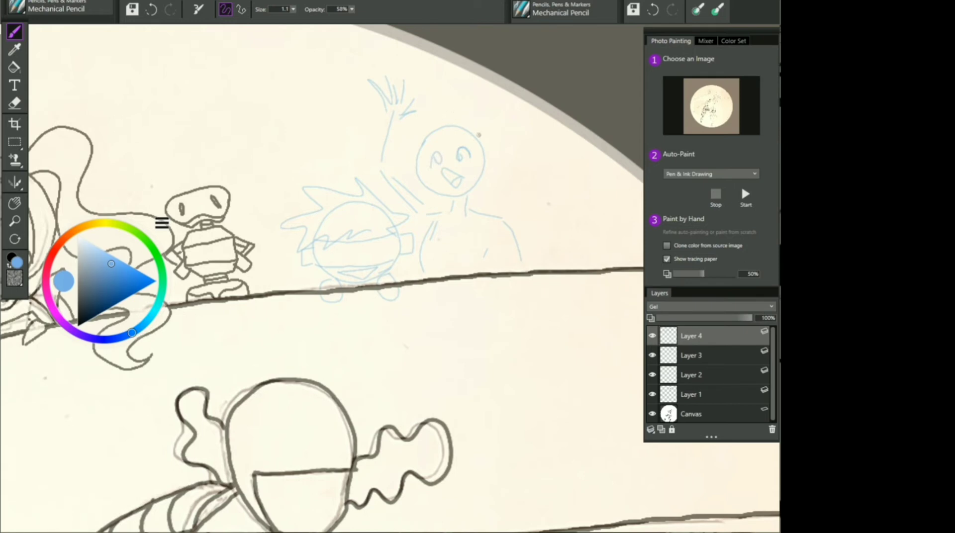
pyautogui.moveTo(479, 135)
pyautogui.mouseDown()
pyautogui.moveTo(415, 152)
pyautogui.moveTo(476, 139)
pyautogui.moveTo(525, 187)
pyautogui.moveTo(477, 209)
pyautogui.mouseUp()
pyautogui.moveTo(417, 165)
pyautogui.mouseDown()
pyautogui.moveTo(409, 191)
pyautogui.moveTo(417, 190)
pyautogui.mouseUp()
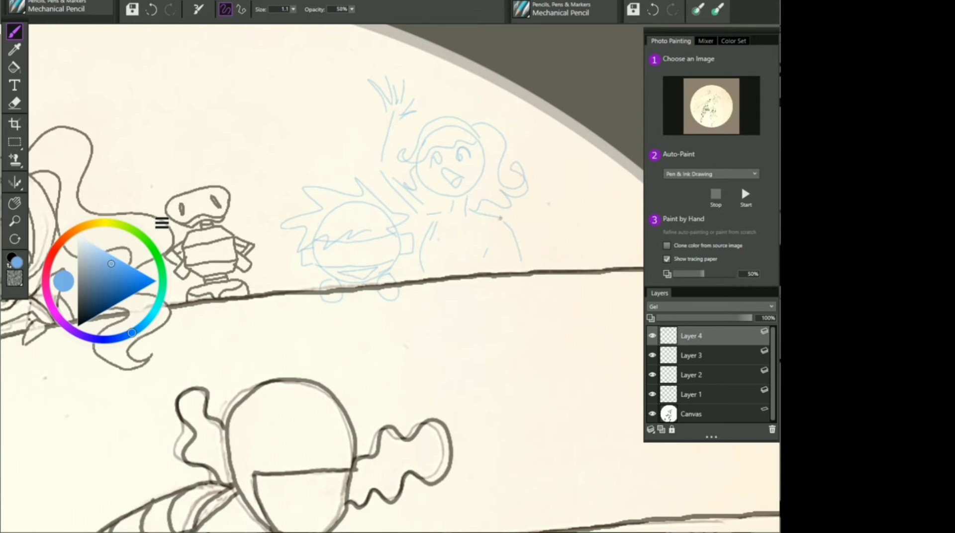
# Sketch the tall spectator's chest band and neckline, and add the second contour of the raised forearm.
pyautogui.moveTo(499, 218)
pyautogui.mouseDown()
pyautogui.moveTo(428, 238)
pyautogui.moveTo(422, 256)
pyautogui.moveTo(426, 245)
pyautogui.moveTo(436, 250)
pyautogui.mouseUp()
pyautogui.moveTo(448, 215)
pyautogui.mouseDown()
pyautogui.moveTo(460, 225)
pyautogui.moveTo(427, 214)
pyautogui.mouseUp()
pyautogui.moveTo(401, 123); pyautogui.dragTo(396, 160)
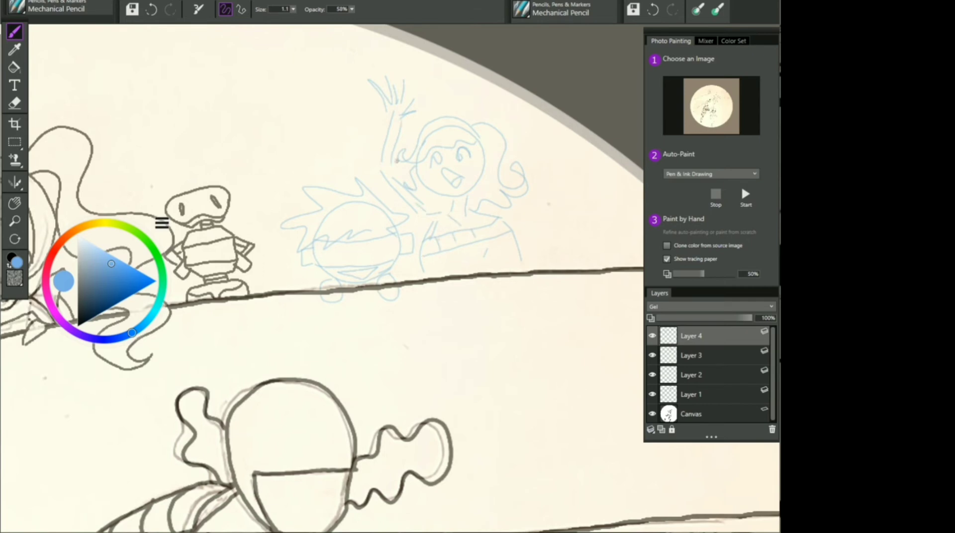
# On Layer 3, ink the worried spectator's pointed cap and its ball-tipped antenna in black.
pyautogui.click(703, 356)
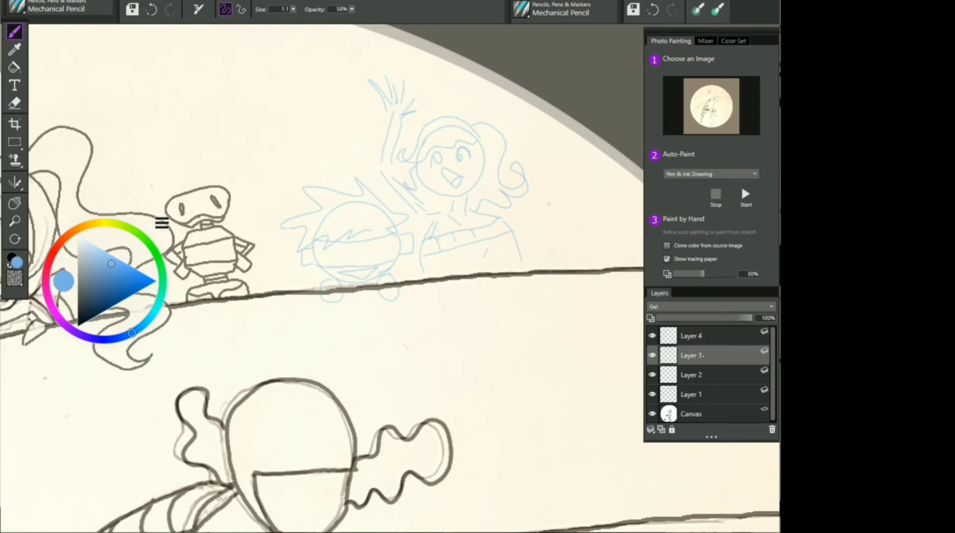
pyautogui.click(14, 203)
pyautogui.moveTo(132, 140)
pyautogui.mouseDown()
pyautogui.moveTo(296, 144)
pyautogui.moveTo(473, 100)
pyautogui.mouseUp()
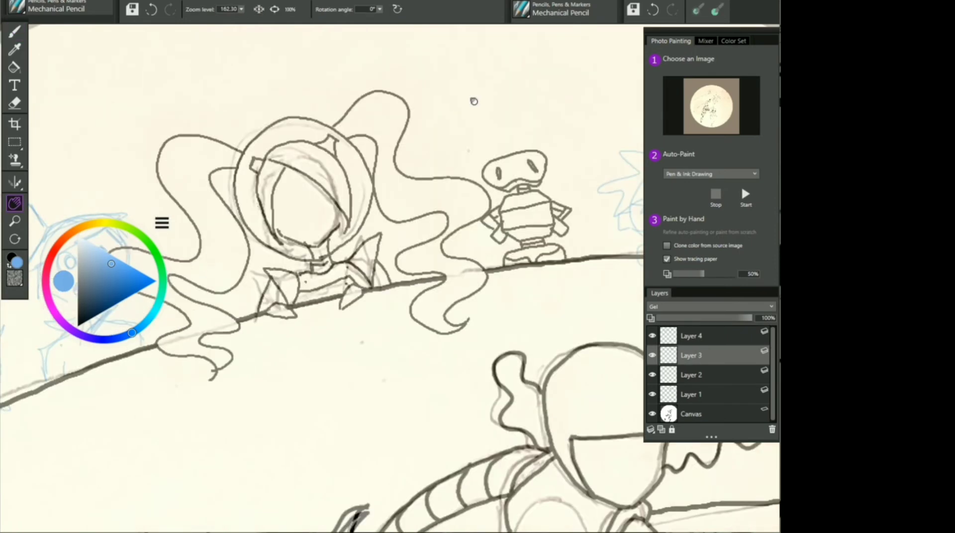
pyautogui.moveTo(224, 361)
pyautogui.mouseDown()
pyautogui.moveTo(500, 339)
pyautogui.moveTo(491, 309)
pyautogui.mouseUp()
pyautogui.click(14, 32)
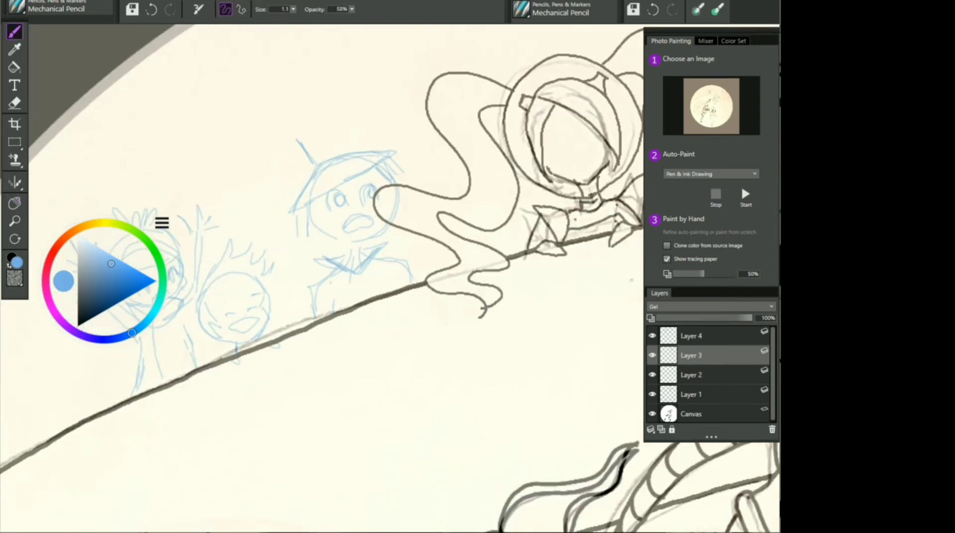
pyautogui.click(9, 265)
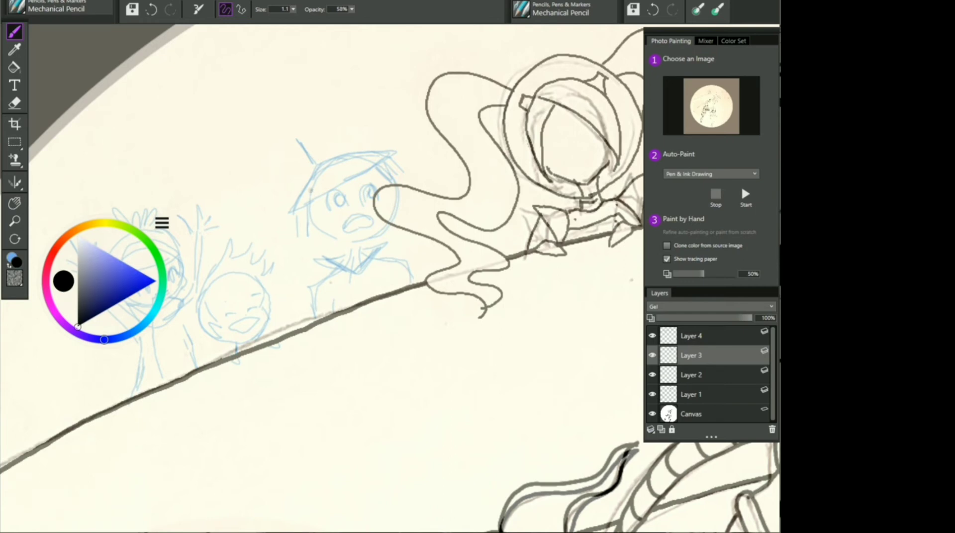
pyautogui.moveTo(322, 156)
pyautogui.mouseDown()
pyautogui.moveTo(295, 208)
pyautogui.moveTo(308, 210)
pyautogui.moveTo(390, 150)
pyautogui.mouseUp()
pyautogui.moveTo(356, 146); pyautogui.dragTo(390, 150)
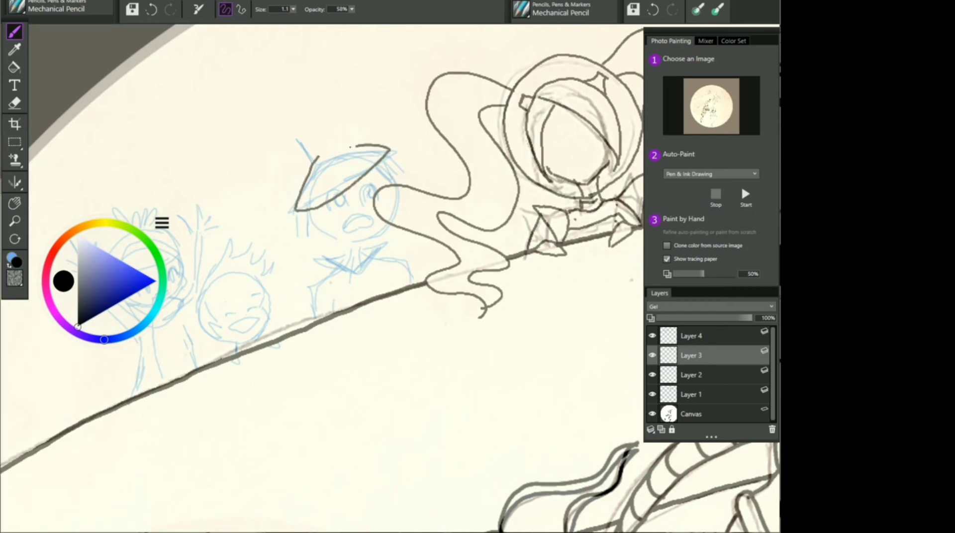
pyautogui.moveTo(315, 158); pyautogui.dragTo(353, 146)
pyautogui.moveTo(298, 134)
pyautogui.mouseDown()
pyautogui.moveTo(319, 161)
pyautogui.moveTo(301, 134)
pyautogui.moveTo(311, 142)
pyautogui.mouseUp()
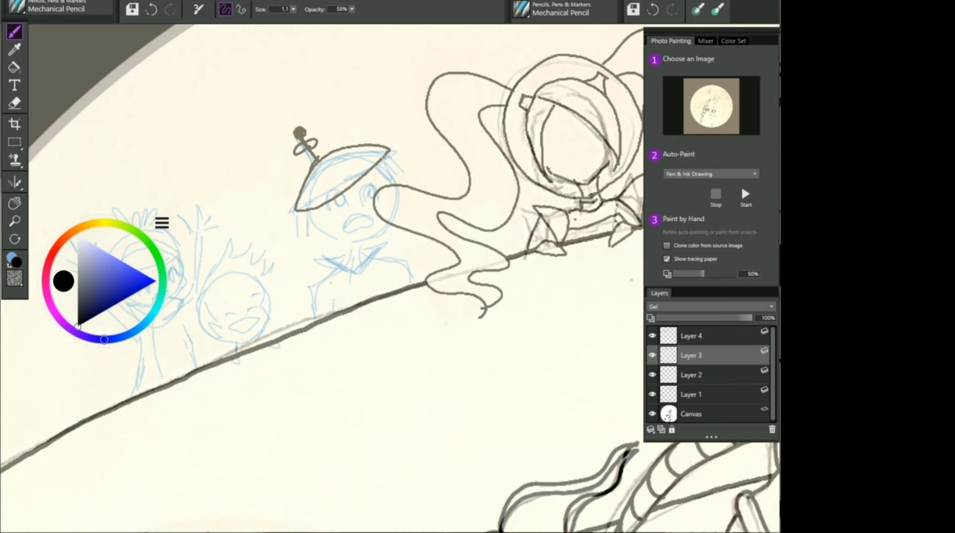
# Ink the capped spectator's hair tufts, face outline, neck and pointed collar.
pyautogui.moveTo(389, 159)
pyautogui.mouseDown()
pyautogui.moveTo(378, 185)
pyautogui.moveTo(352, 185)
pyautogui.mouseUp()
pyautogui.moveTo(302, 211); pyautogui.dragTo(313, 214)
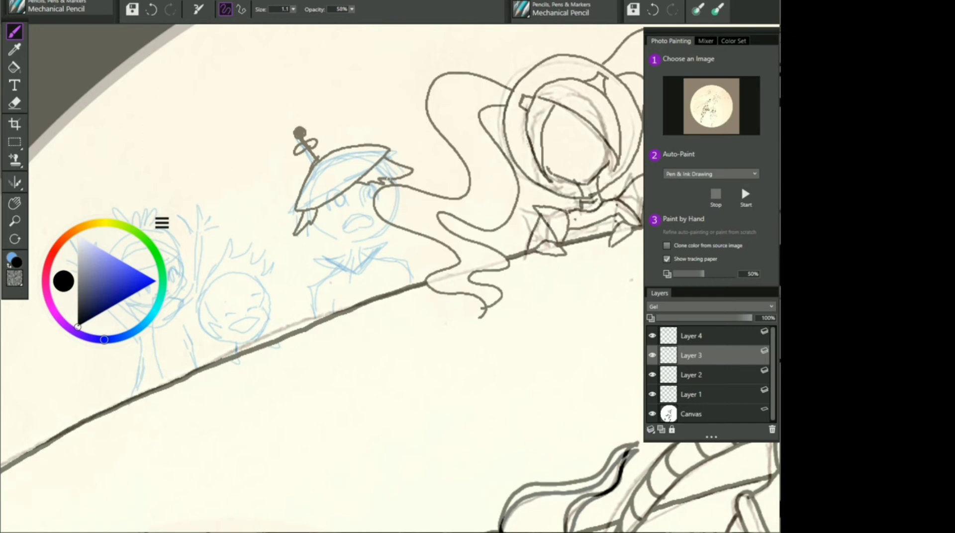
pyautogui.moveTo(390, 222); pyautogui.dragTo(374, 240)
pyautogui.moveTo(312, 221)
pyautogui.mouseDown()
pyautogui.moveTo(375, 233)
pyautogui.moveTo(347, 269)
pyautogui.moveTo(393, 241)
pyautogui.mouseUp()
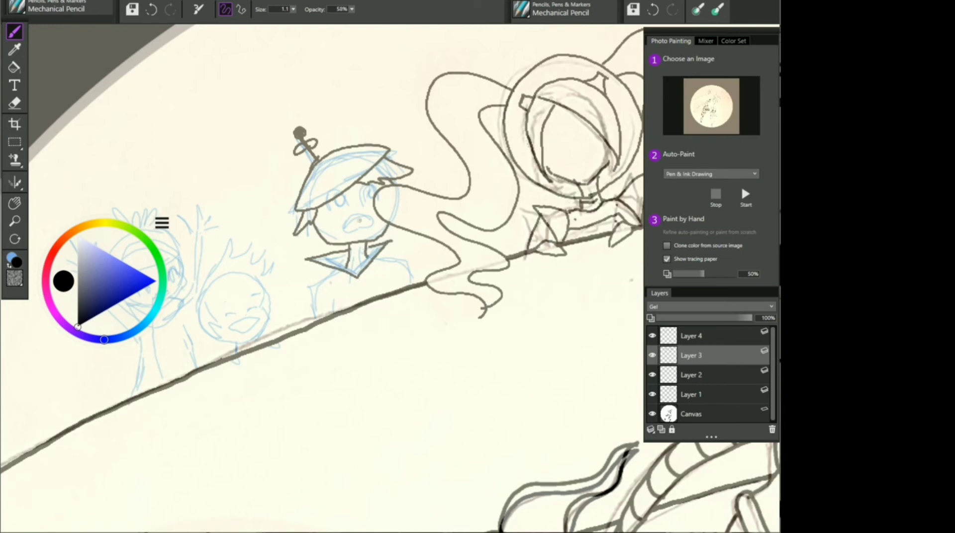
# Ink the capped spectator's open mouth and both eyes, redoing the first eye mark.
pyautogui.moveTo(348, 230)
pyautogui.mouseDown()
pyautogui.moveTo(374, 228)
pyautogui.moveTo(369, 219)
pyautogui.mouseUp()
pyautogui.click(336, 213)
pyautogui.hotkey('ctrl', 'z')
pyautogui.click(341, 211)
pyautogui.moveTo(347, 198); pyautogui.dragTo(343, 209)
pyautogui.moveTo(358, 192)
pyautogui.mouseDown()
pyautogui.moveTo(368, 205)
pyautogui.moveTo(375, 187)
pyautogui.mouseUp()
pyautogui.moveTo(370, 194); pyautogui.dragTo(373, 201)
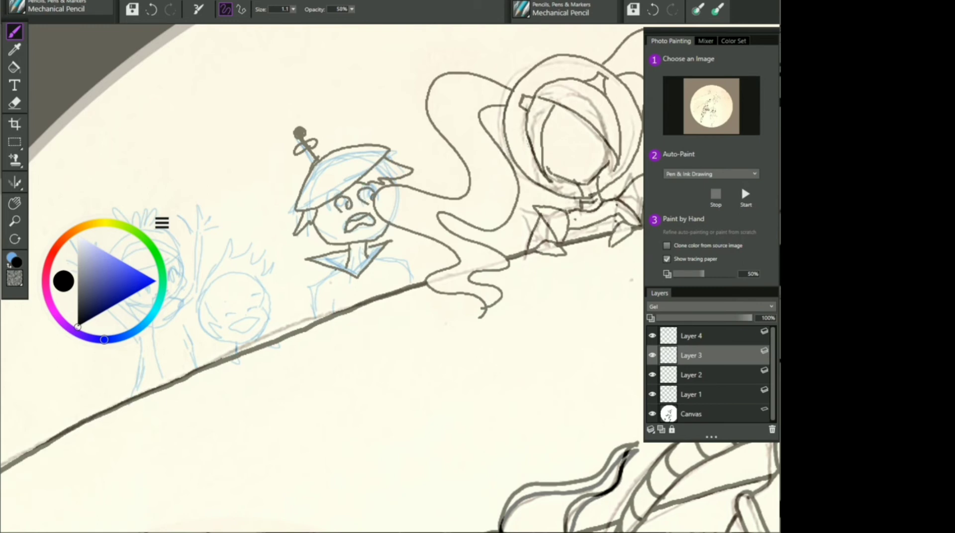
# Ink the capped spectator's shoulders, arm contours and inner arm lines down to the track edge in black.
pyautogui.moveTo(335, 270); pyautogui.dragTo(312, 321)
pyautogui.click(345, 291)
pyautogui.moveTo(380, 253); pyautogui.dragTo(420, 277)
pyautogui.moveTo(334, 299); pyautogui.dragTo(332, 314)
pyautogui.moveTo(391, 280); pyautogui.dragTo(397, 290)
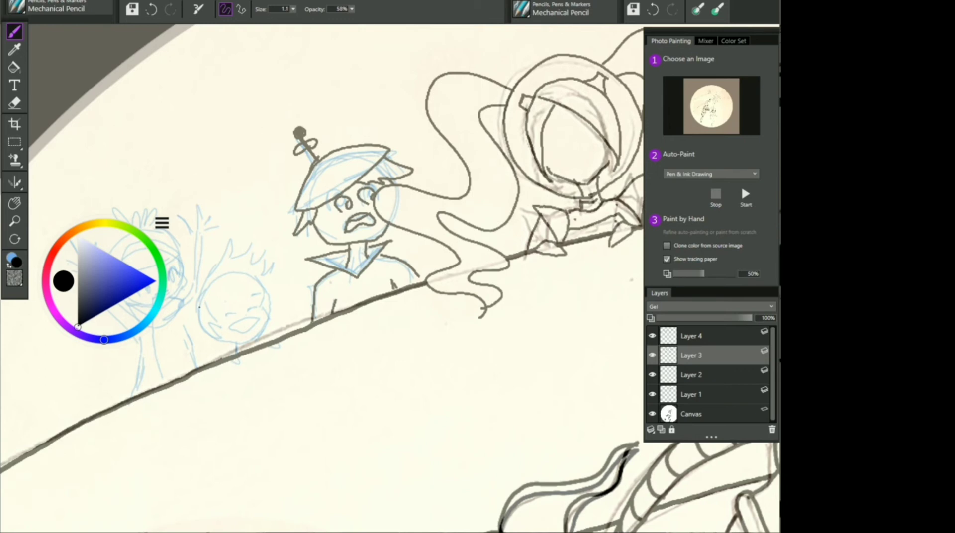
# Ink the small laughing spectator's spiky hair, face outline, gripping hands, open mouth and closed eyes.
pyautogui.moveTo(268, 269)
pyautogui.mouseDown()
pyautogui.moveTo(201, 311)
pyautogui.moveTo(223, 333)
pyautogui.mouseUp()
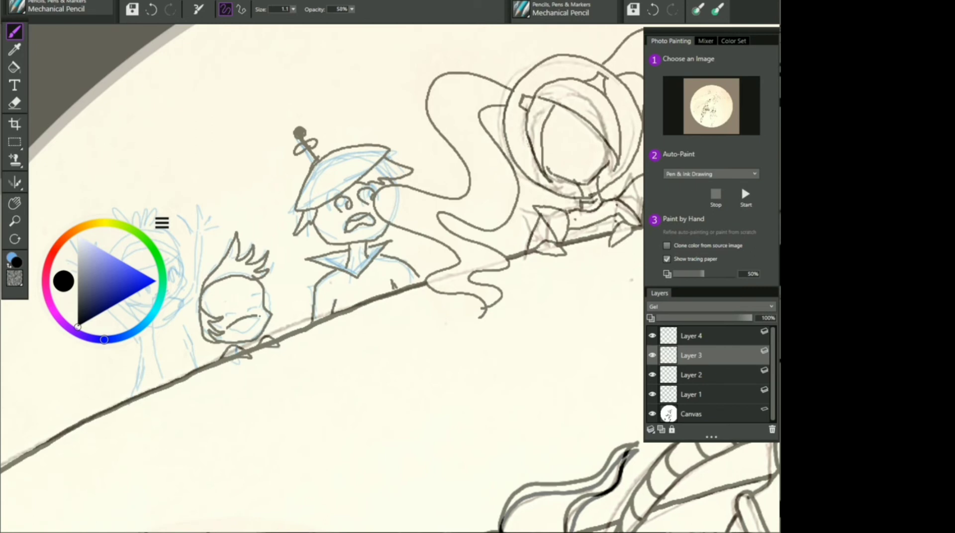
pyautogui.moveTo(260, 316); pyautogui.dragTo(229, 329)
pyautogui.moveTo(238, 326); pyautogui.dragTo(254, 321)
pyautogui.moveTo(216, 308); pyautogui.dragTo(227, 303)
pyautogui.moveTo(249, 307); pyautogui.dragTo(263, 301)
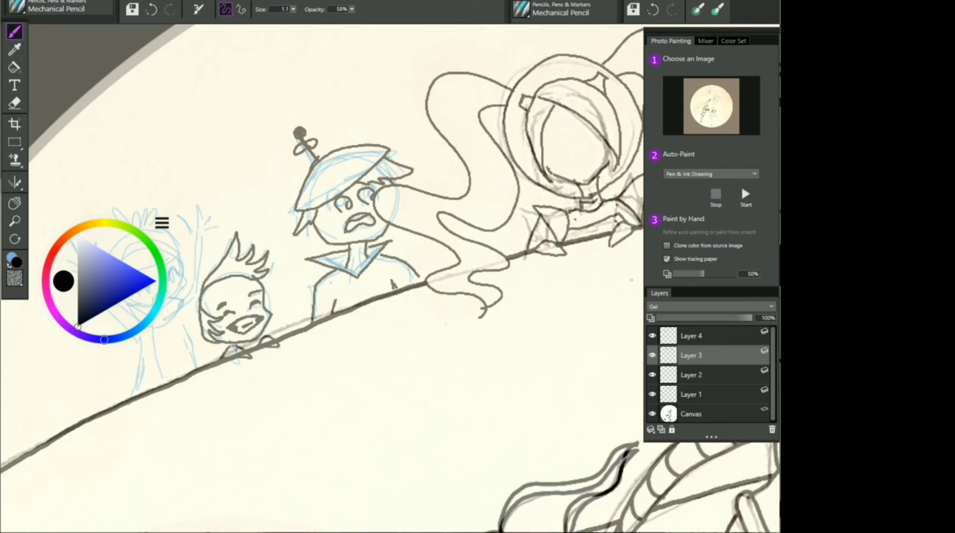
# Clear the colour wheel off the leftmost spectator and ink its striped beanie with a zigzag band, face outline and facial features.
pyautogui.moveTo(161, 222); pyautogui.dragTo(171, 29)
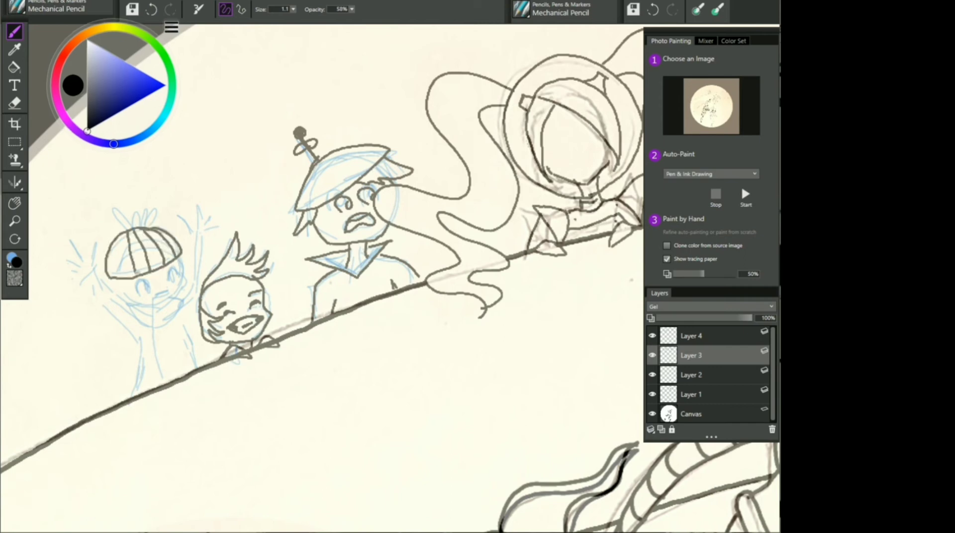
pyautogui.moveTo(123, 237); pyautogui.dragTo(122, 282)
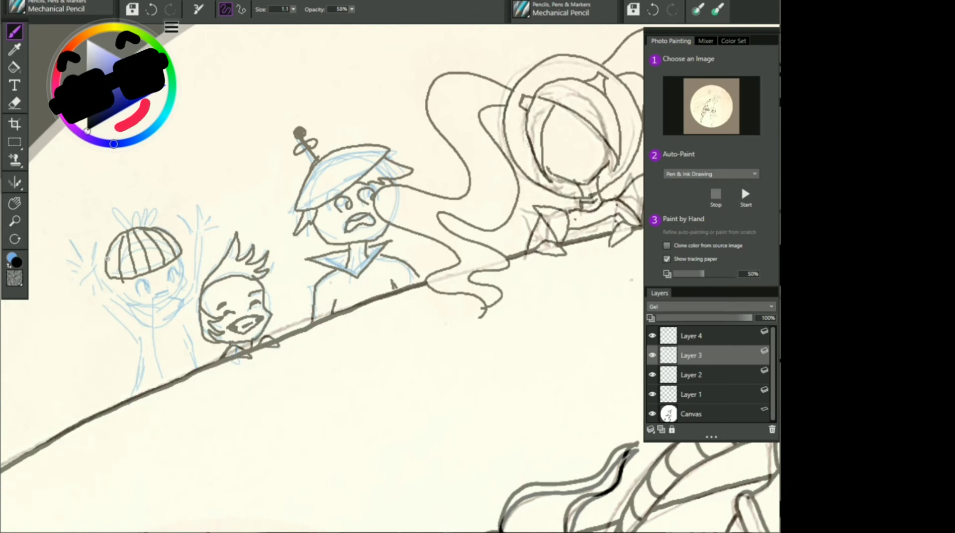
pyautogui.moveTo(111, 261); pyautogui.dragTo(169, 244)
pyautogui.moveTo(121, 277); pyautogui.dragTo(185, 278)
pyautogui.moveTo(172, 269); pyautogui.dragTo(174, 279)
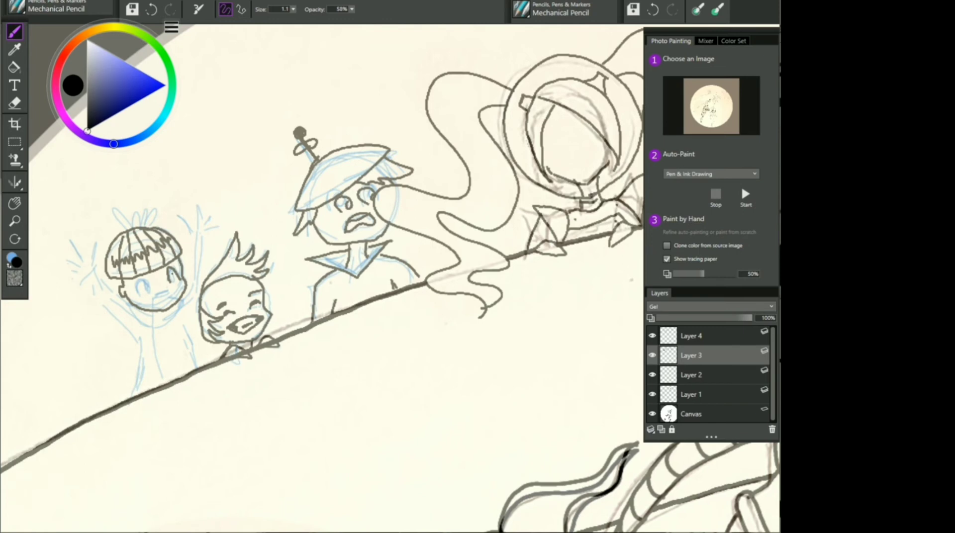
pyautogui.moveTo(140, 293); pyautogui.dragTo(150, 292)
pyautogui.moveTo(155, 296); pyautogui.dragTo(169, 296)
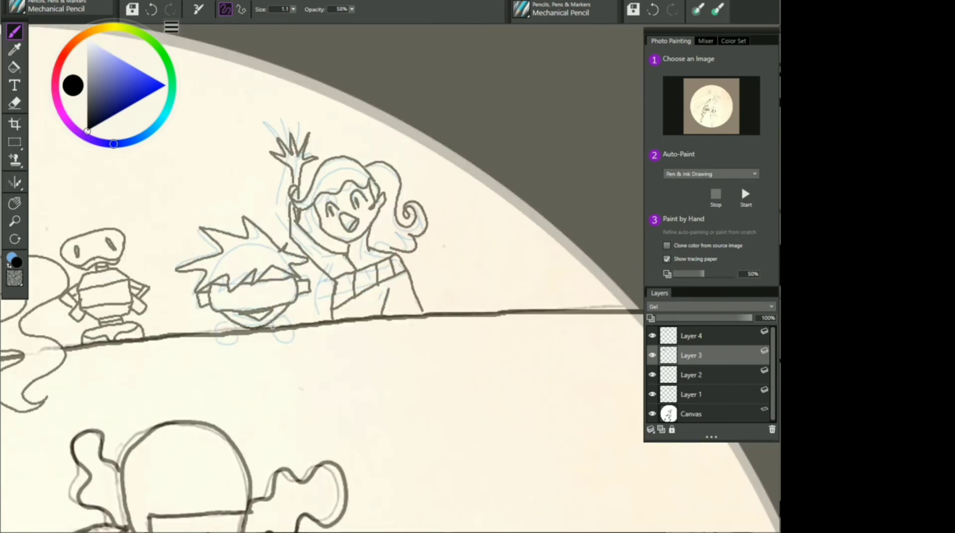
# Ink the goggled, spiky-haired spectator's hands gripping the track edge.
pyautogui.moveTo(273, 326)
pyautogui.mouseDown()
pyautogui.moveTo(289, 323)
pyautogui.moveTo(235, 335)
pyautogui.mouseUp()
pyautogui.moveTo(224, 321); pyautogui.dragTo(230, 332)
pyautogui.moveTo(225, 343); pyautogui.dragTo(239, 342)
# On Layer 4, sketch the star-helmeted skater's face guidelines and both eyes in light blue.
pyautogui.click(689, 337)
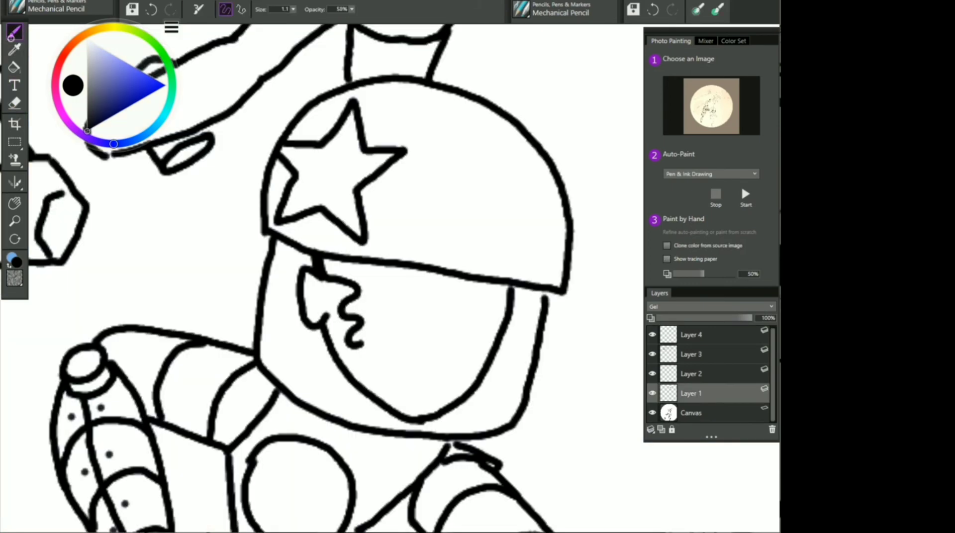
pyautogui.click(694, 335)
pyautogui.click(10, 266)
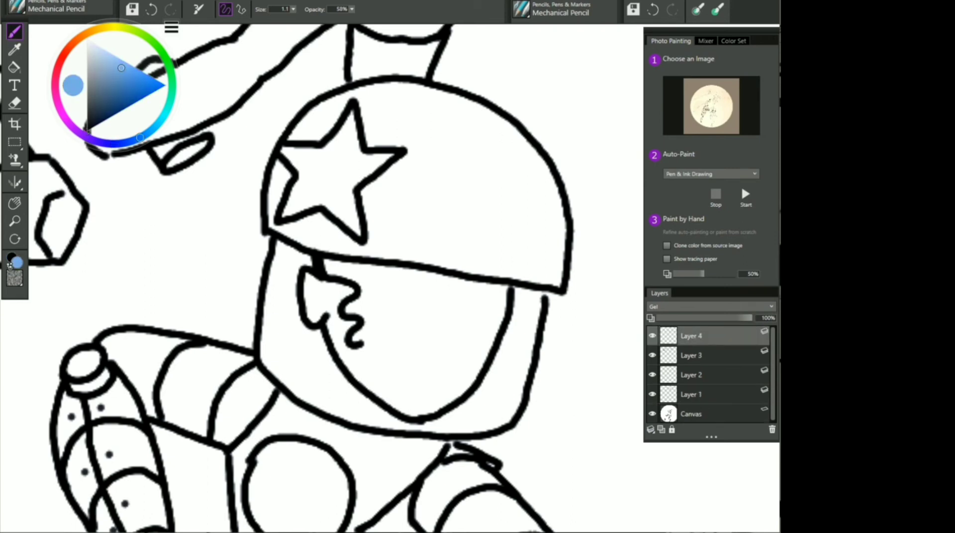
pyautogui.moveTo(463, 285); pyautogui.dragTo(418, 409)
pyautogui.moveTo(492, 344); pyautogui.dragTo(366, 322)
pyautogui.moveTo(432, 340)
pyautogui.mouseDown()
pyautogui.moveTo(421, 320)
pyautogui.moveTo(380, 305)
pyautogui.moveTo(425, 326)
pyautogui.moveTo(481, 327)
pyautogui.moveTo(492, 342)
pyautogui.mouseUp()
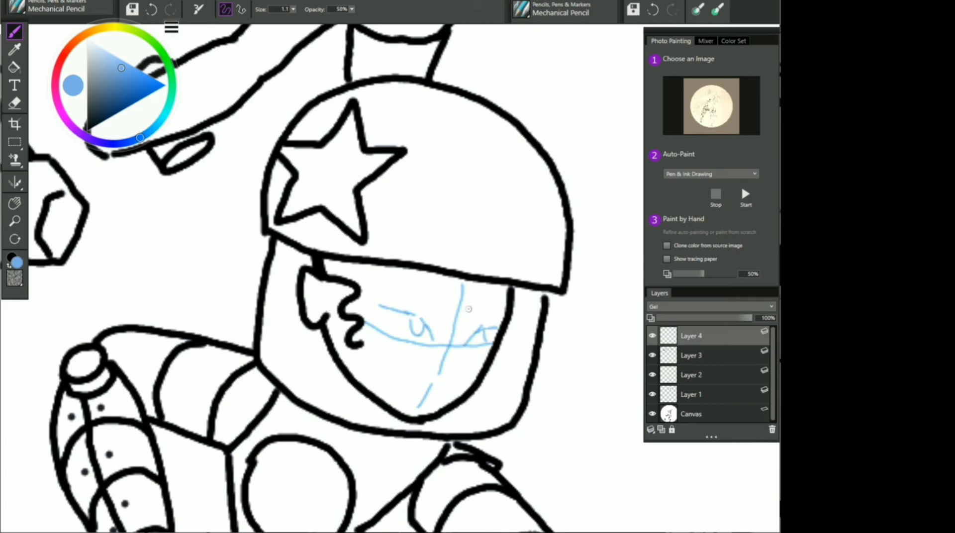
# Sketch the star-helmeted skater's angry eyebrows, open mouth and small nose mark.
pyautogui.moveTo(442, 322); pyautogui.dragTo(417, 305)
pyautogui.moveTo(420, 313); pyautogui.dragTo(382, 285)
pyautogui.moveTo(413, 370)
pyautogui.mouseDown()
pyautogui.moveTo(449, 389)
pyautogui.moveTo(420, 373)
pyautogui.moveTo(413, 404)
pyautogui.moveTo(393, 396)
pyautogui.mouseUp()
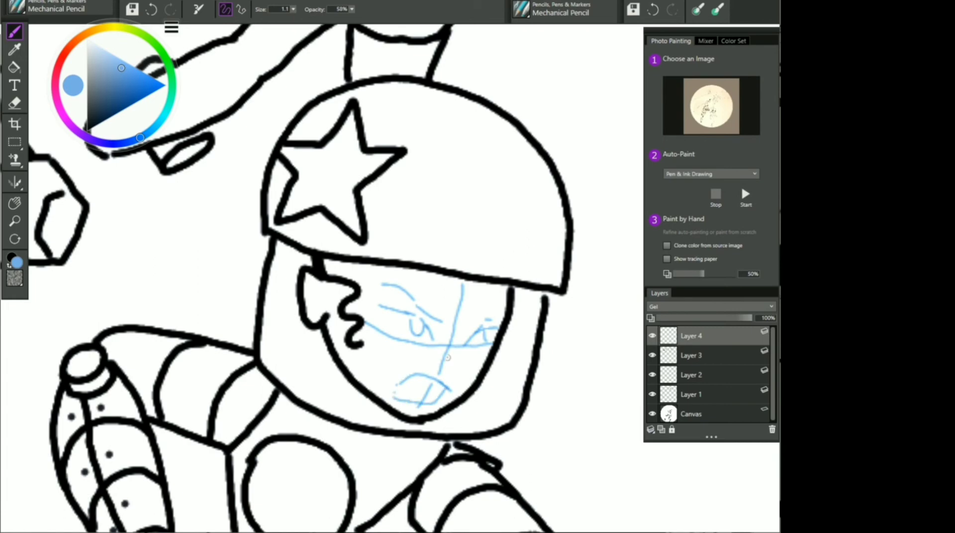
pyautogui.moveTo(457, 354); pyautogui.dragTo(441, 368)
# Sketch a downturned mouth and nose mark in light blue below the visored skater's visor.
pyautogui.press('space')
pyautogui.moveTo(250, 281); pyautogui.dragTo(597, 381)
pyautogui.moveTo(165, 140); pyautogui.dragTo(311, 327)
pyautogui.press('b')
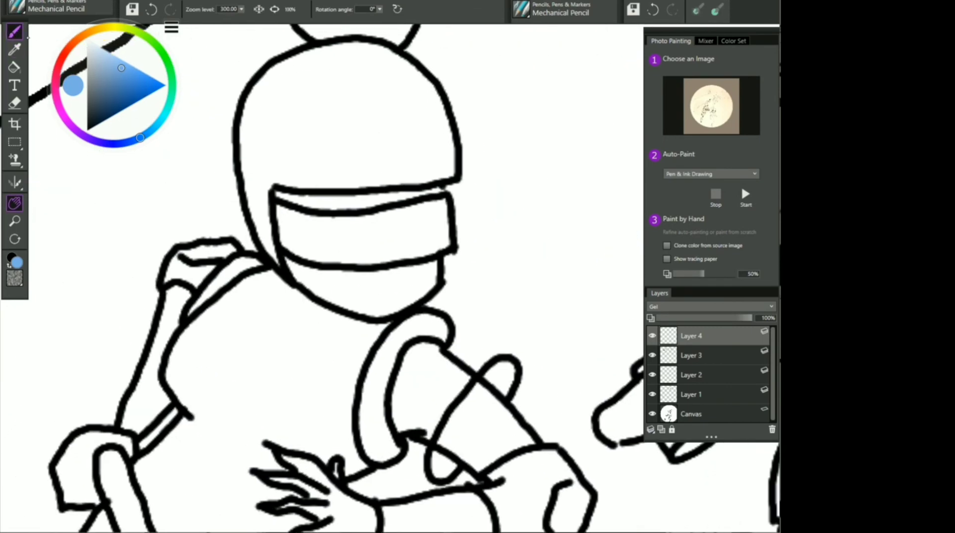
pyautogui.moveTo(408, 297); pyautogui.dragTo(341, 284)
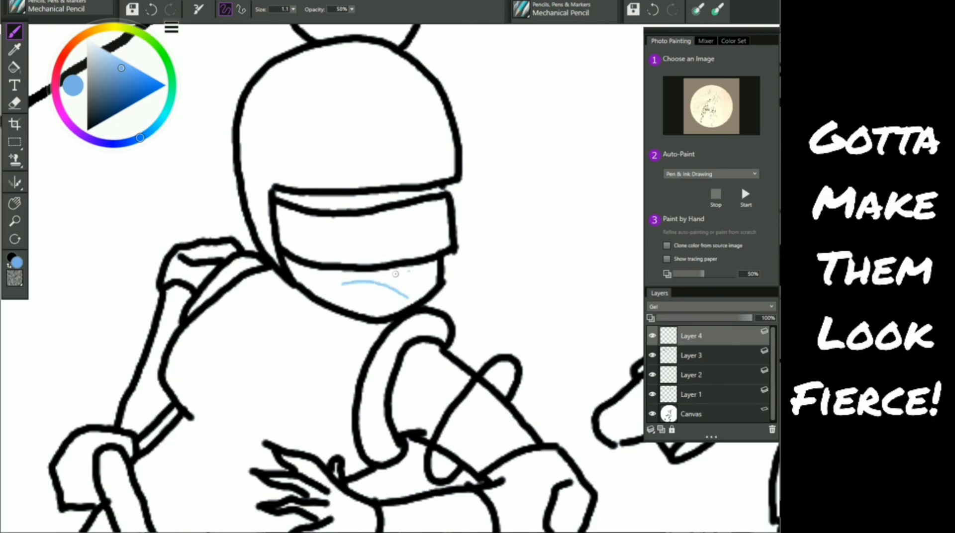
# Sketch a snarling mouth in light blue on the rear skater with the wavy pigtails.
pyautogui.click(14, 203)
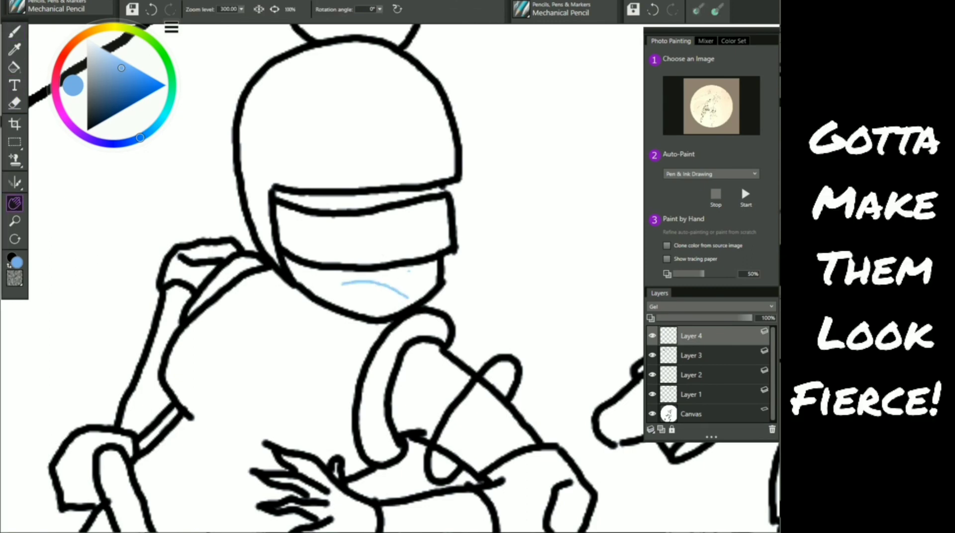
pyautogui.moveTo(522, 239); pyautogui.dragTo(168, 304)
pyautogui.moveTo(398, 124); pyautogui.dragTo(281, 407)
pyautogui.moveTo(398, 224); pyautogui.dragTo(282, 272)
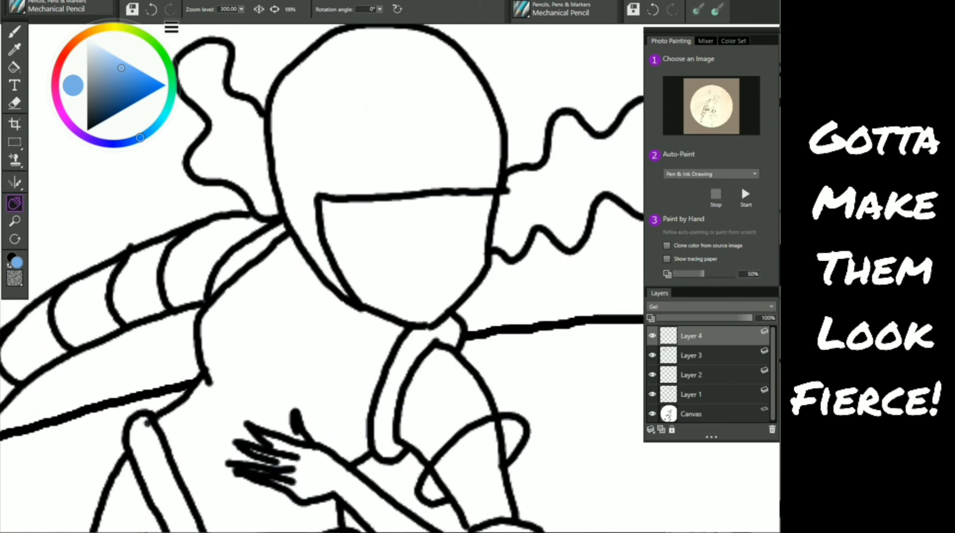
pyautogui.press('b')
pyautogui.moveTo(456, 292); pyautogui.dragTo(384, 296)
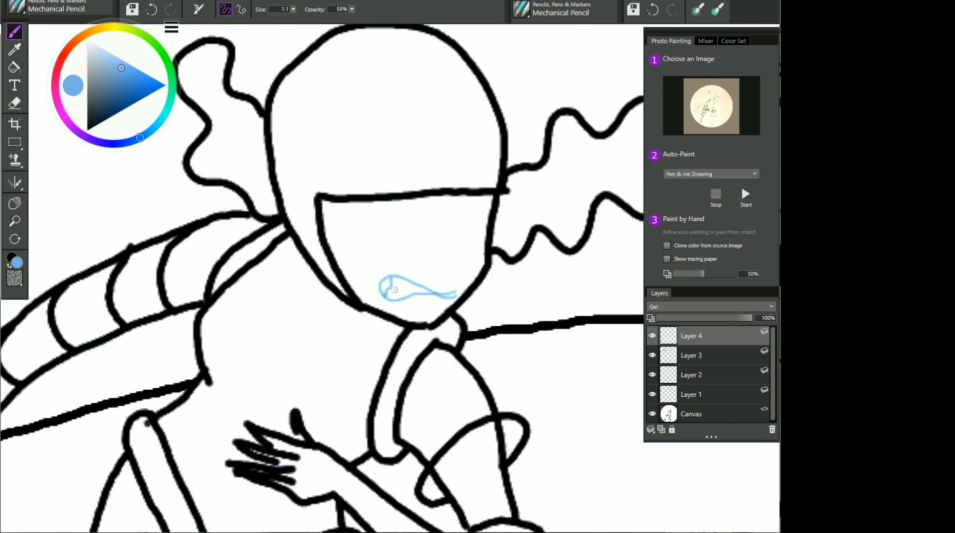
# Sketch the pigtailed skater's nose mark, narrowed eyes and slanted angry eyebrows.
pyautogui.moveTo(446, 277); pyautogui.dragTo(474, 239)
pyautogui.click(462, 256)
pyautogui.moveTo(476, 253)
pyautogui.mouseDown()
pyautogui.moveTo(485, 249)
pyautogui.moveTo(363, 223)
pyautogui.mouseUp()
pyautogui.moveTo(414, 243)
pyautogui.mouseDown()
pyautogui.moveTo(381, 236)
pyautogui.moveTo(416, 255)
pyautogui.mouseUp()
pyautogui.moveTo(456, 231); pyautogui.dragTo(492, 212)
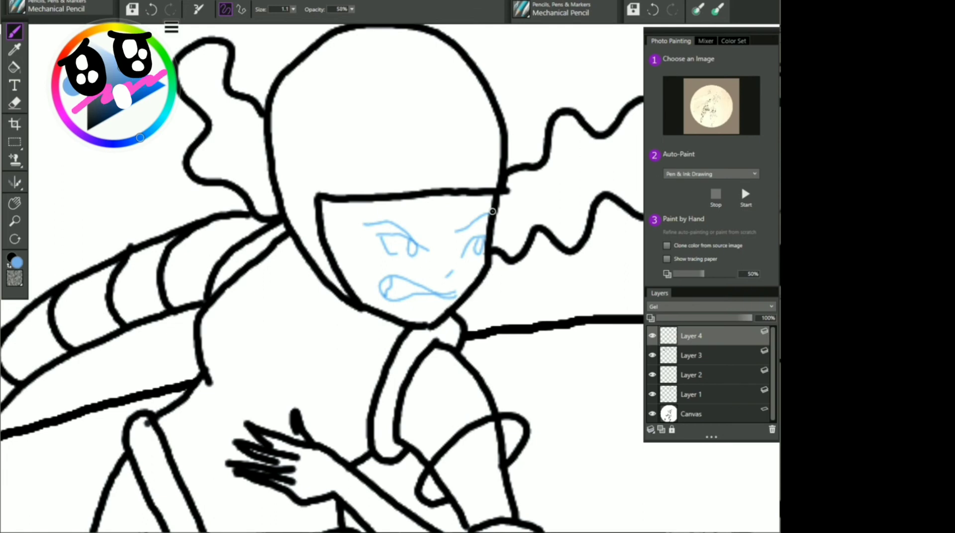
# On Layer 1, ink both of the star-helmeted skater's eyes in black over the blue sketch.
pyautogui.click(15, 221)
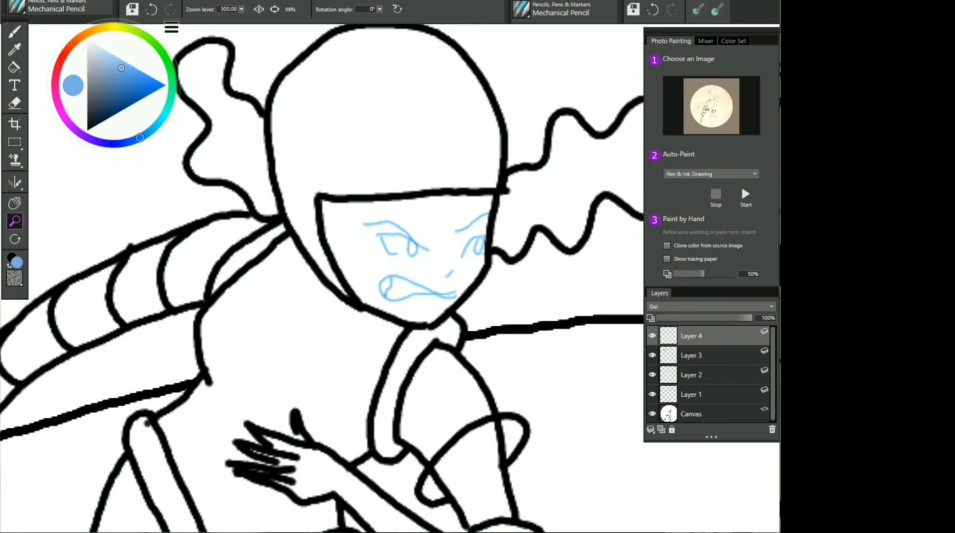
pyautogui.click(274, 8)
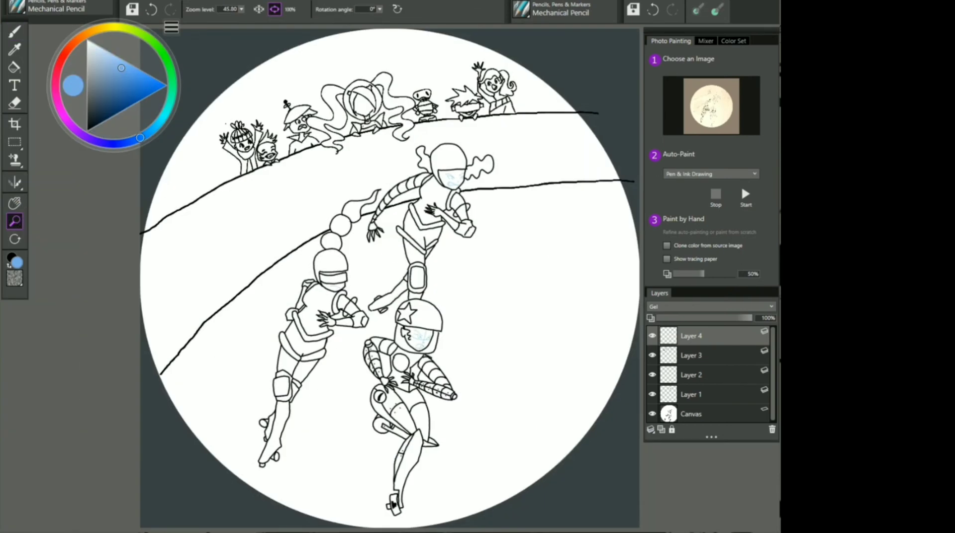
pyautogui.click(14, 221)
pyautogui.moveTo(485, 360); pyautogui.dragTo(394, 167)
pyautogui.press('space')
pyautogui.scroll(3, 398, 313)
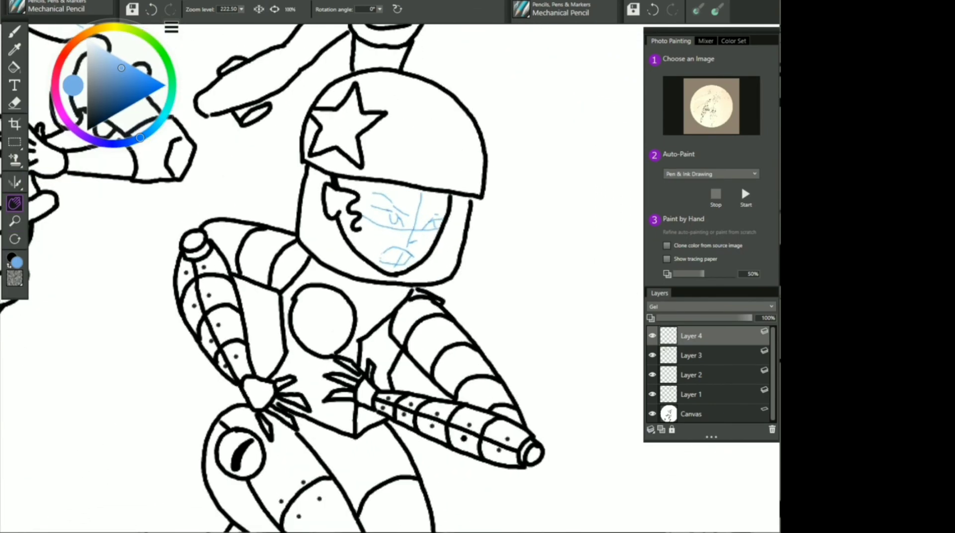
pyautogui.scroll(5, 398, 224)
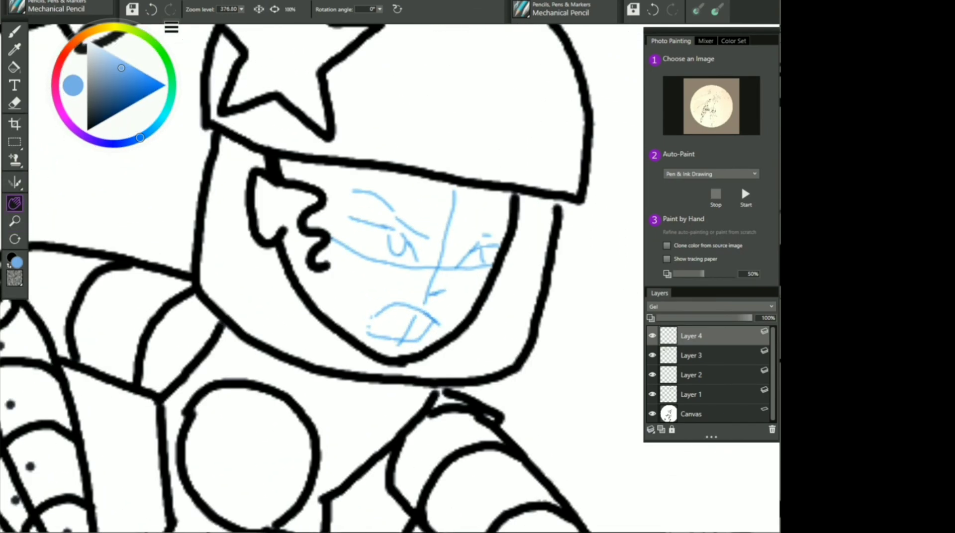
pyautogui.click(669, 396)
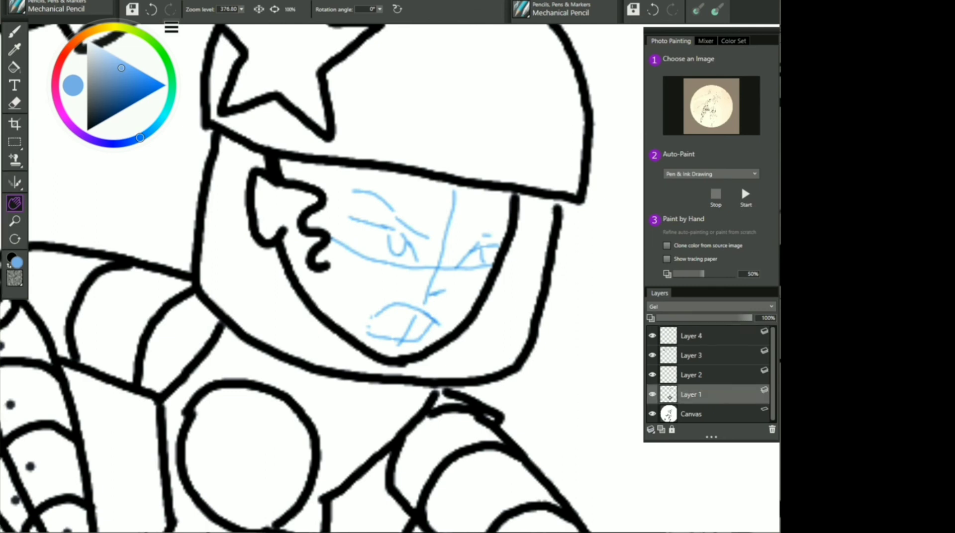
pyautogui.press('b')
pyautogui.hotkey('shift', 'x')
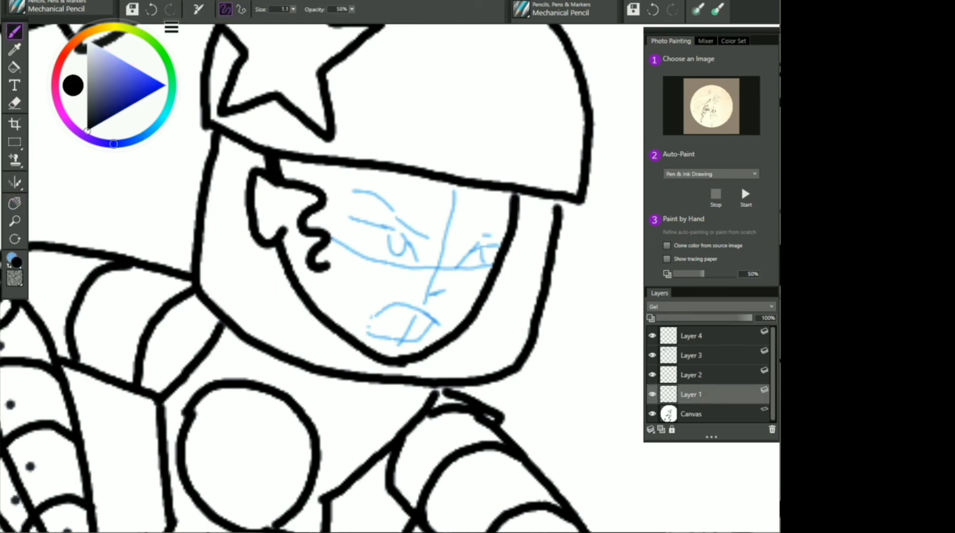
pyautogui.moveTo(459, 270); pyautogui.dragTo(492, 252)
pyautogui.moveTo(412, 266); pyautogui.dragTo(353, 219)
pyautogui.moveTo(390, 234); pyautogui.dragTo(411, 251)
# Ink the star-helmeted skater's nose, bared-teeth mouth and two angry eyebrows.
pyautogui.moveTo(429, 300)
pyautogui.mouseDown()
pyautogui.moveTo(450, 291)
pyautogui.moveTo(440, 329)
pyautogui.moveTo(371, 336)
pyautogui.moveTo(429, 322)
pyautogui.moveTo(375, 320)
pyautogui.mouseUp()
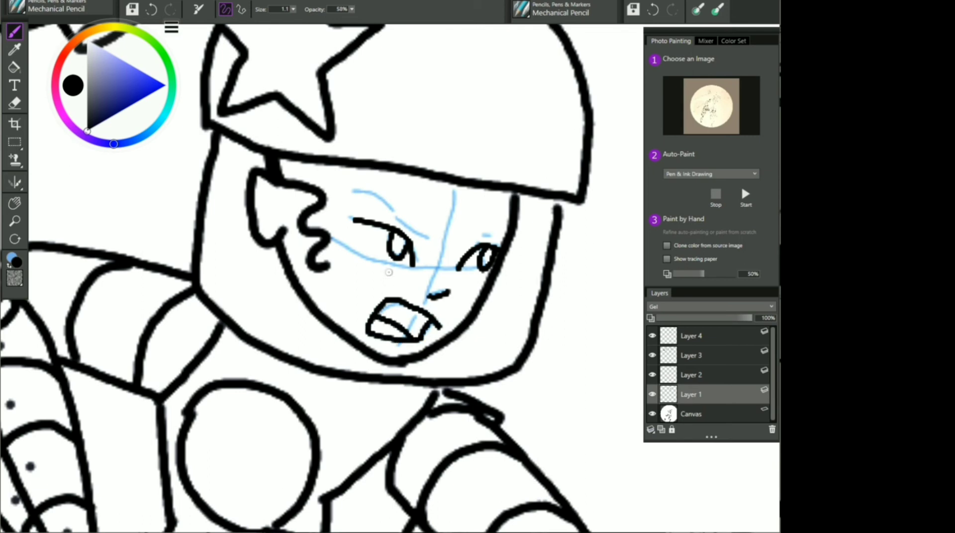
pyautogui.moveTo(433, 235); pyautogui.dragTo(354, 188)
pyautogui.moveTo(477, 236); pyautogui.dragTo(503, 235)
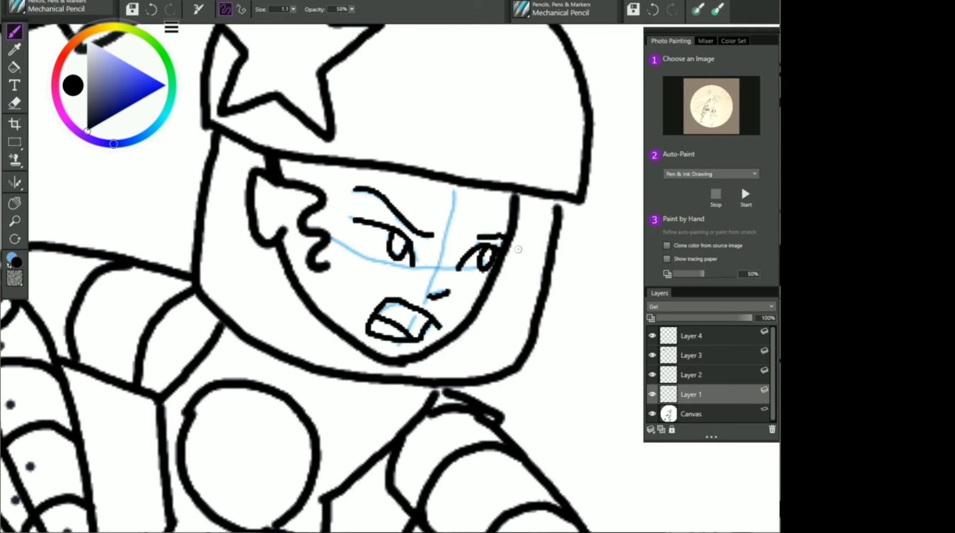
# Fill the star-helmeted skater's curly lock of hair beside the ear with solid black strokes.
pyautogui.moveTo(287, 188)
pyautogui.mouseDown()
pyautogui.moveTo(326, 269)
pyautogui.moveTo(299, 226)
pyautogui.mouseUp()
pyautogui.moveTo(280, 162)
pyautogui.mouseDown()
pyautogui.moveTo(311, 175)
pyautogui.moveTo(318, 198)
pyautogui.mouseUp()
pyautogui.moveTo(281, 167)
pyautogui.mouseDown()
pyautogui.moveTo(311, 182)
pyautogui.moveTo(293, 180)
pyautogui.moveTo(290, 225)
pyautogui.mouseUp()
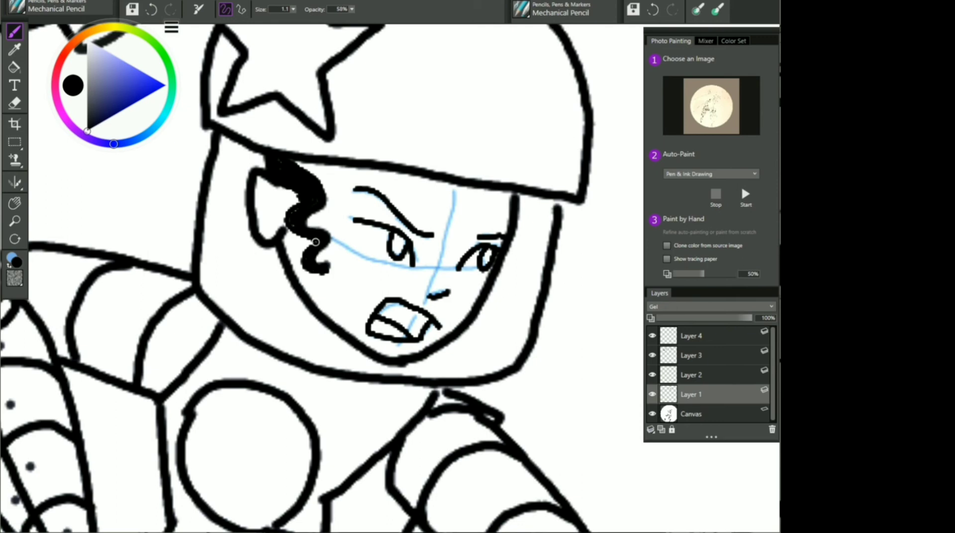
# Ink the visored skater's downturned mouth and nose mark in black.
pyautogui.click(14, 203)
pyautogui.moveTo(143, 228); pyautogui.dragTo(453, 319)
pyautogui.moveTo(70, 251)
pyautogui.mouseDown()
pyautogui.moveTo(183, 279)
pyautogui.moveTo(351, 343)
pyautogui.mouseUp()
pyautogui.moveTo(124, 162)
pyautogui.mouseDown()
pyautogui.moveTo(224, 237)
pyautogui.moveTo(207, 461)
pyautogui.mouseUp()
pyautogui.click(15, 32)
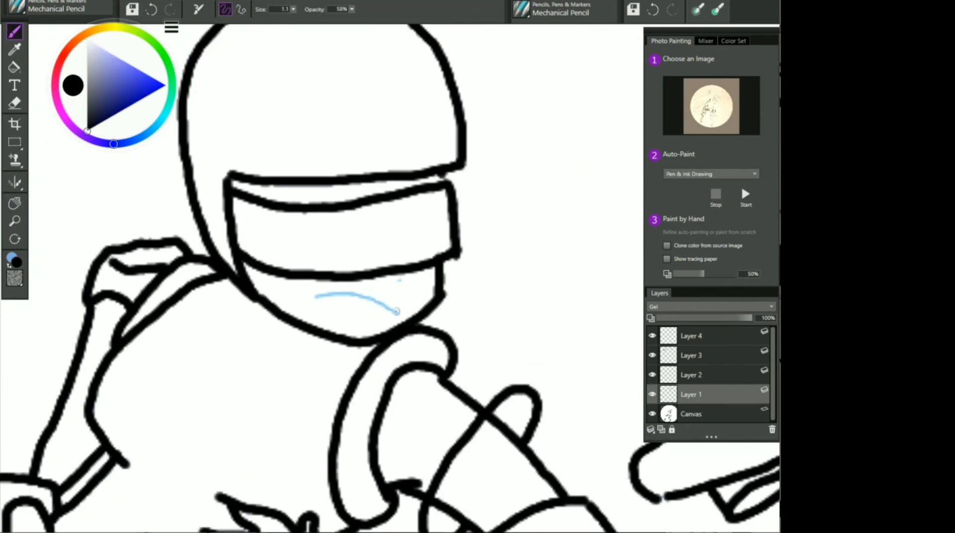
pyautogui.moveTo(396, 311)
pyautogui.mouseDown()
pyautogui.moveTo(370, 297)
pyautogui.moveTo(312, 296)
pyautogui.mouseUp()
pyautogui.moveTo(397, 285); pyautogui.dragTo(405, 281)
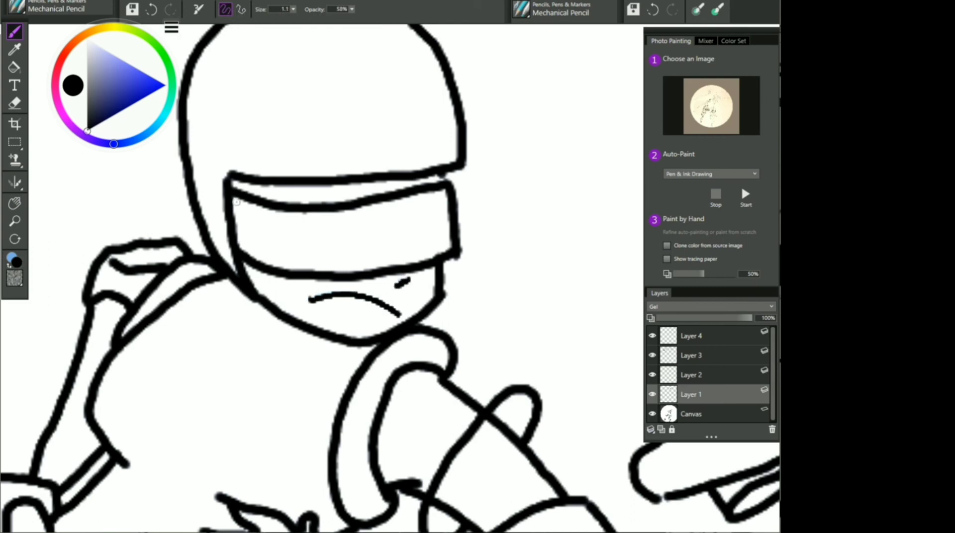
# Ink the pigtailed skater's slanted eyebrows, narrowed eyes, nose and snarling mouth in black.
pyautogui.click(15, 203)
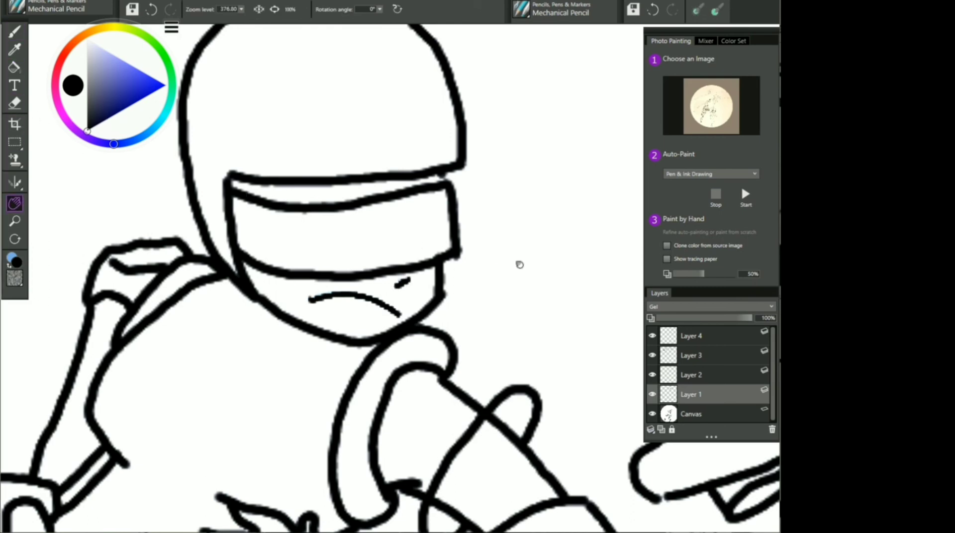
pyautogui.moveTo(518, 265); pyautogui.dragTo(387, 280)
pyautogui.press('b')
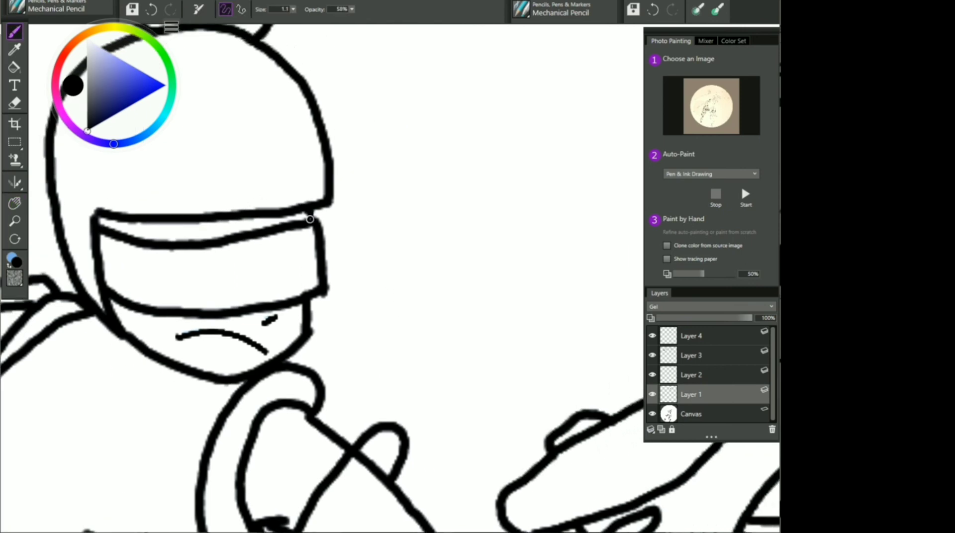
pyautogui.click(14, 203)
pyautogui.moveTo(494, 303); pyautogui.dragTo(59, 229)
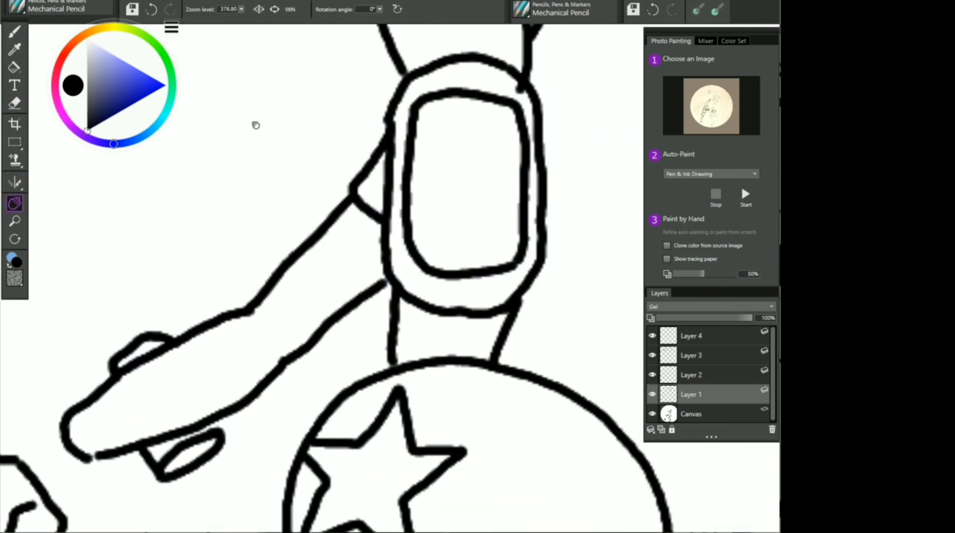
pyautogui.moveTo(255, 126)
pyautogui.mouseDown()
pyautogui.moveTo(266, 316)
pyautogui.moveTo(412, 151)
pyautogui.moveTo(437, 280)
pyautogui.moveTo(205, 271)
pyautogui.mouseUp()
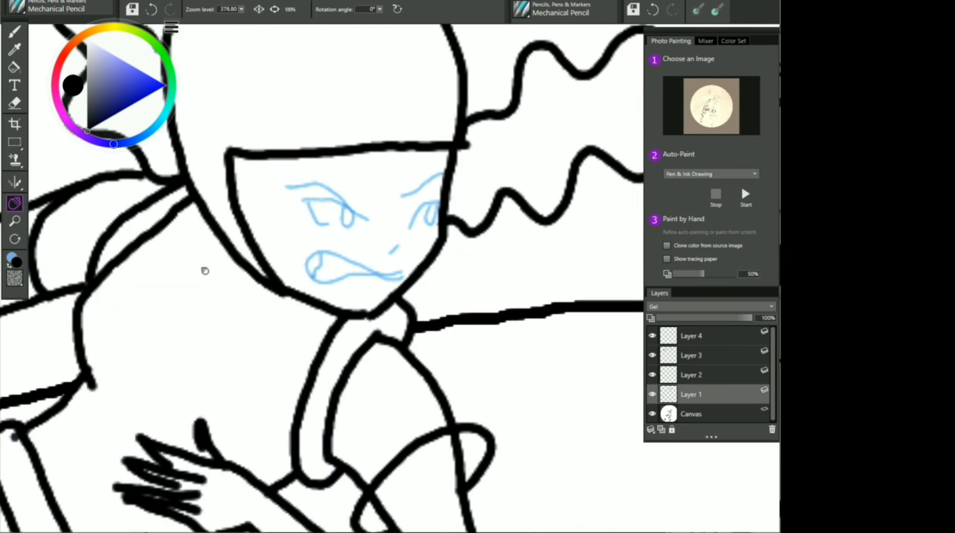
pyautogui.press('b')
pyautogui.moveTo(398, 196); pyautogui.dragTo(442, 175)
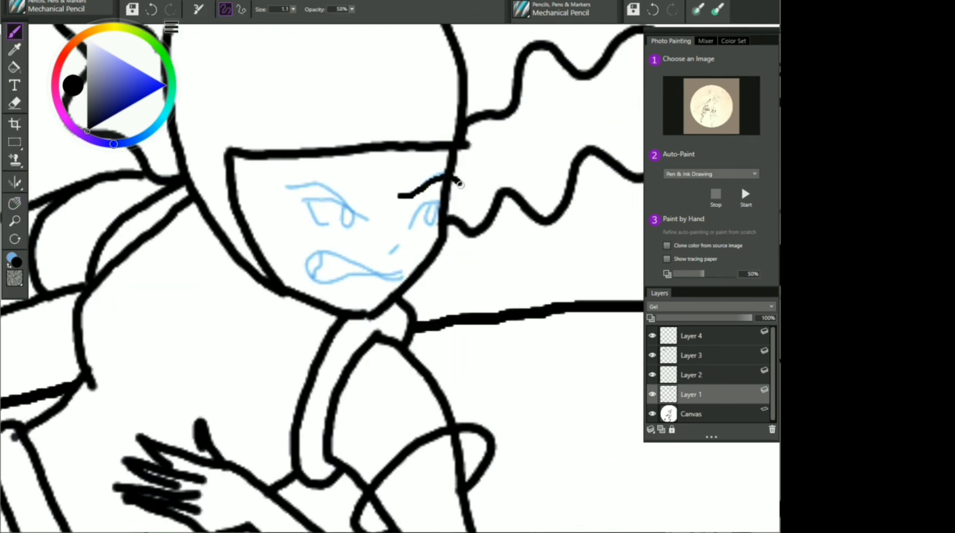
pyautogui.moveTo(411, 229)
pyautogui.mouseDown()
pyautogui.moveTo(420, 211)
pyautogui.moveTo(437, 209)
pyautogui.mouseUp()
pyautogui.moveTo(371, 219)
pyautogui.mouseDown()
pyautogui.moveTo(324, 185)
pyautogui.moveTo(286, 185)
pyautogui.moveTo(330, 198)
pyautogui.moveTo(302, 199)
pyautogui.moveTo(332, 228)
pyautogui.moveTo(354, 222)
pyautogui.mouseUp()
pyautogui.moveTo(401, 244)
pyautogui.mouseDown()
pyautogui.moveTo(364, 267)
pyautogui.moveTo(318, 252)
pyautogui.moveTo(320, 280)
pyautogui.moveTo(365, 276)
pyautogui.moveTo(403, 273)
pyautogui.mouseUp()
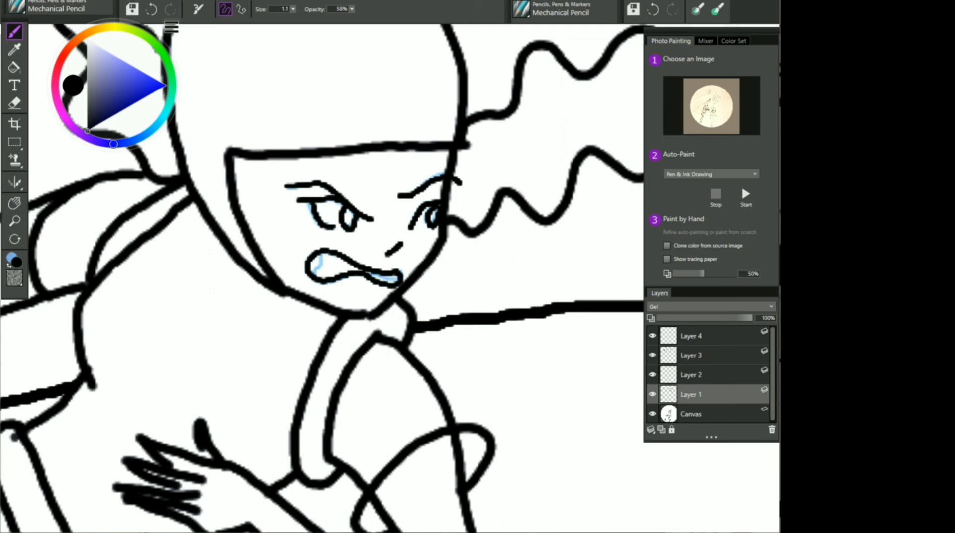
pyautogui.moveTo(329, 253); pyautogui.dragTo(391, 287)
pyautogui.click(151, 9)
pyautogui.click(152, 8)
pyautogui.click(15, 204)
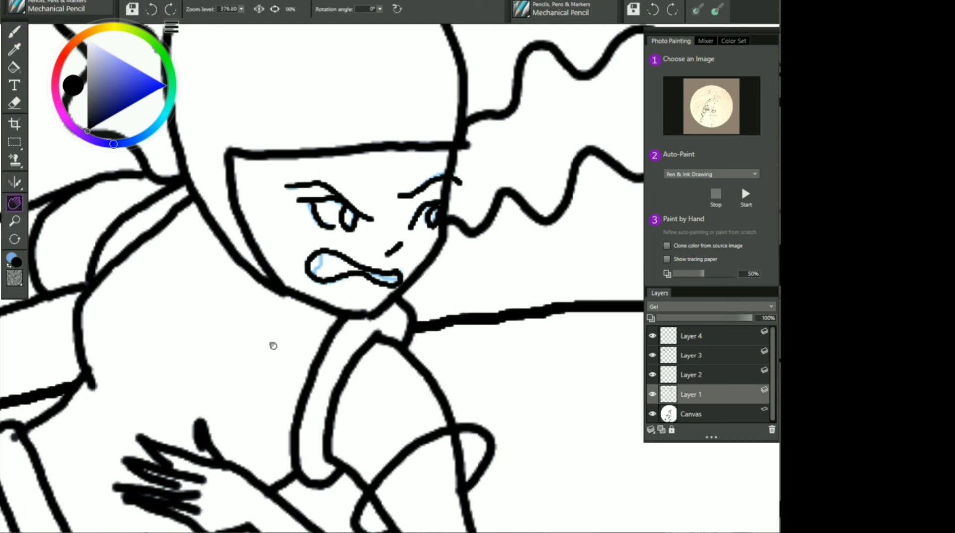
# Erase the blue guide lines around the pigtailed skater's eyes, eyebrows and mouth on Layer 4.
pyautogui.click(701, 335)
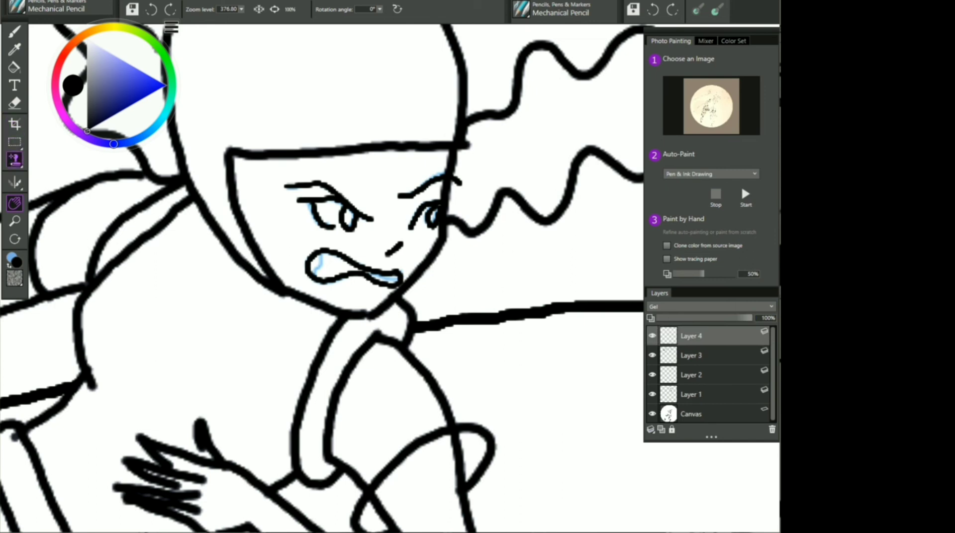
pyautogui.click(15, 103)
pyautogui.moveTo(299, 183); pyautogui.dragTo(338, 205)
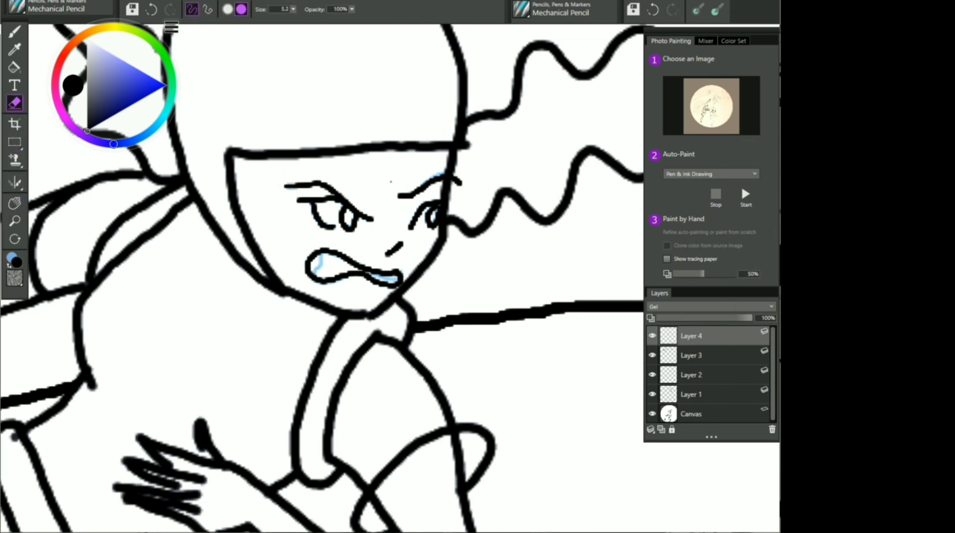
pyautogui.moveTo(393, 277)
pyautogui.mouseDown()
pyautogui.moveTo(323, 256)
pyautogui.moveTo(334, 282)
pyautogui.mouseUp()
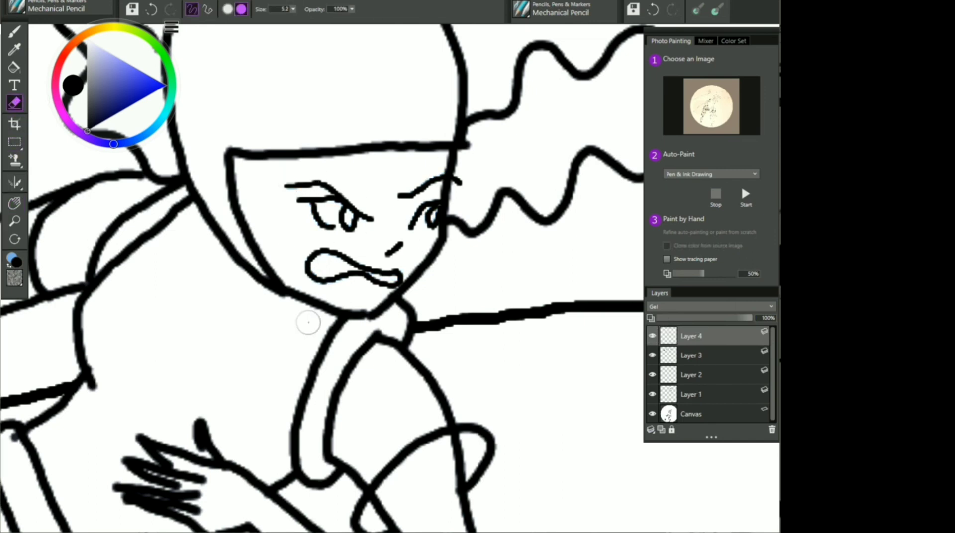
# Erase the blue guide lines across the star-helmeted skater's face on Layer 4.
pyautogui.click(15, 203)
pyautogui.moveTo(234, 326)
pyautogui.mouseDown()
pyautogui.moveTo(386, 122)
pyautogui.moveTo(307, 388)
pyautogui.moveTo(409, 29)
pyautogui.mouseUp()
pyautogui.moveTo(337, 316); pyautogui.dragTo(318, 25)
pyautogui.moveTo(215, 185); pyautogui.dragTo(181, 166)
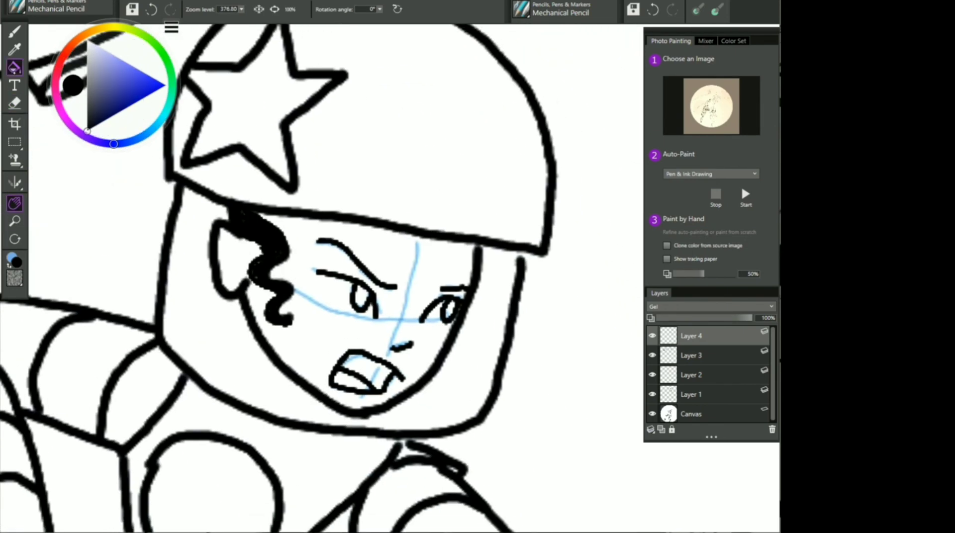
pyautogui.scroll(-6, 297, 111)
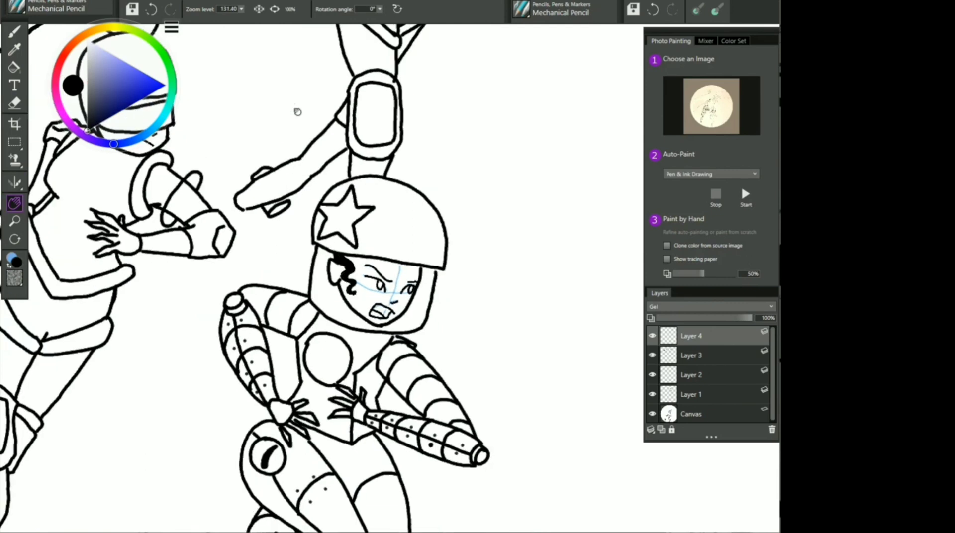
pyautogui.click(15, 103)
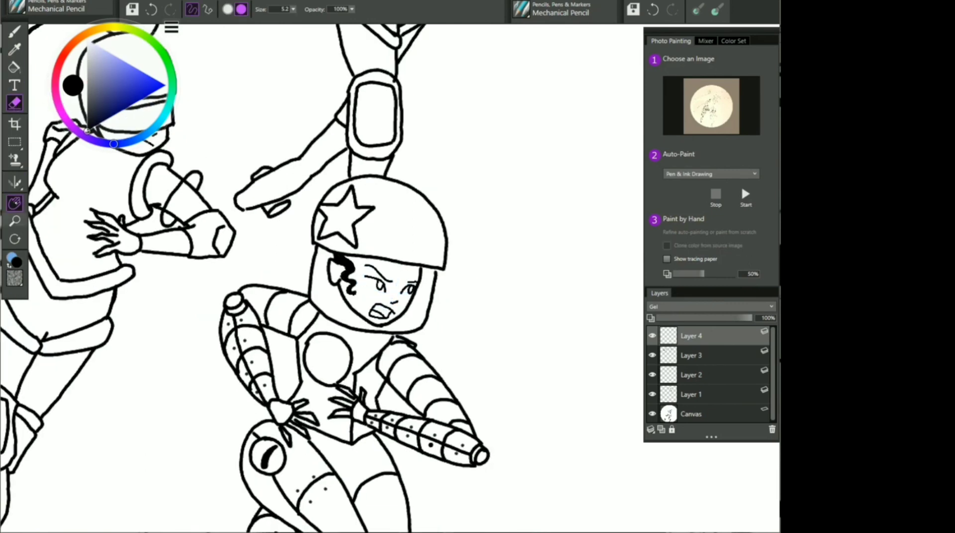
pyautogui.click(15, 203)
pyautogui.moveTo(211, 332); pyautogui.dragTo(364, 490)
pyautogui.click(15, 103)
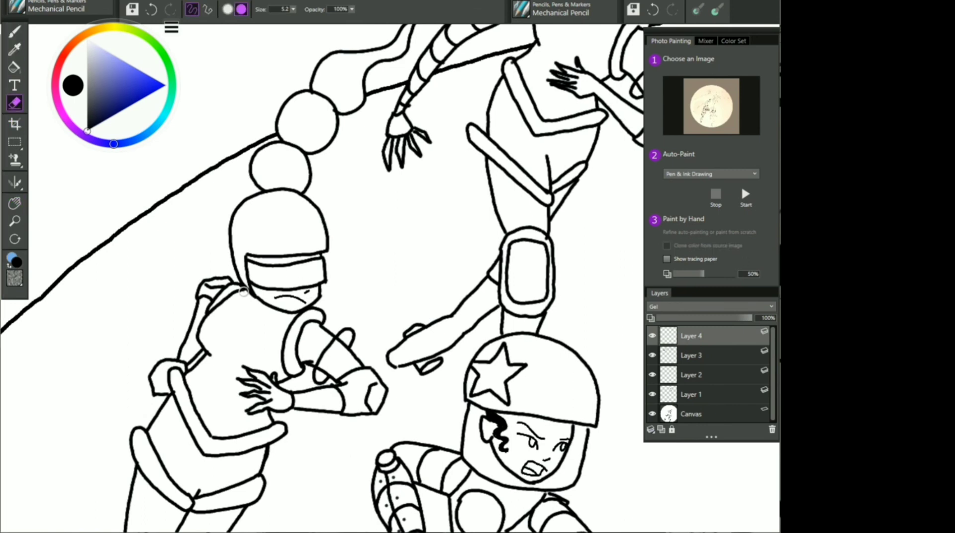
# Check the star-helmeted skater's chest against the tracing paper and ink a jagged emblem outline inside its chest circle on Layer 1.
pyautogui.click(15, 203)
pyautogui.moveTo(386, 264); pyautogui.dragTo(273, 57)
pyautogui.moveTo(250, 357); pyautogui.dragTo(272, 308)
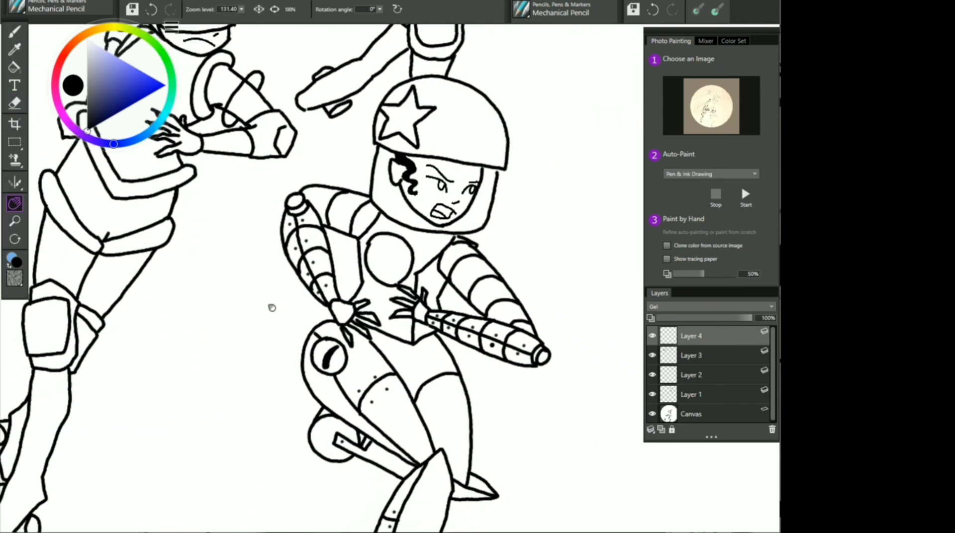
pyautogui.scroll(5, 275, 271)
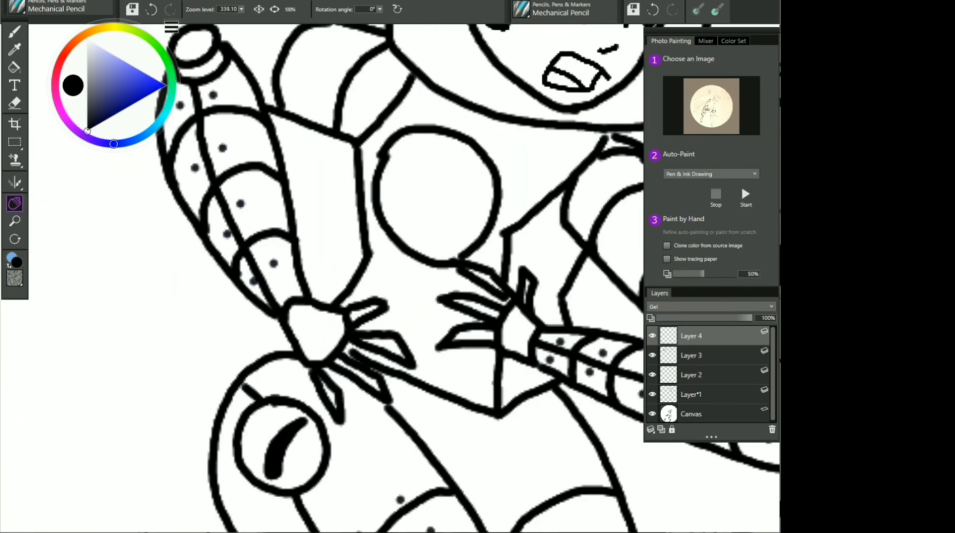
pyautogui.click(697, 393)
pyautogui.click(667, 259)
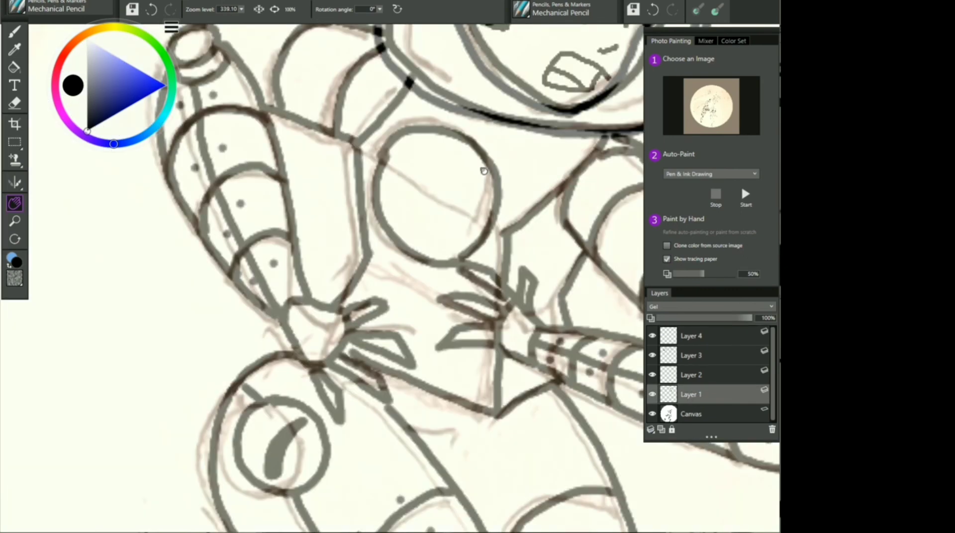
pyautogui.click(667, 259)
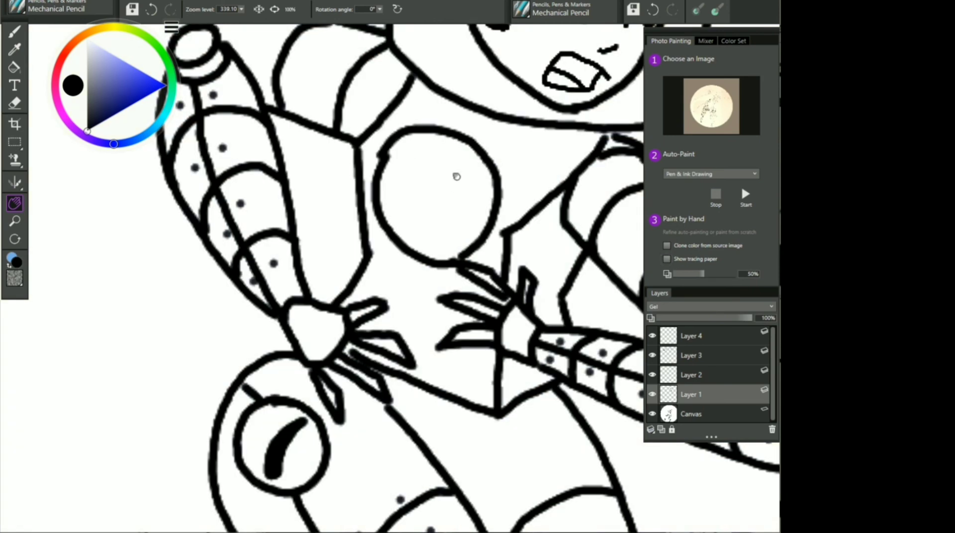
pyautogui.press('b')
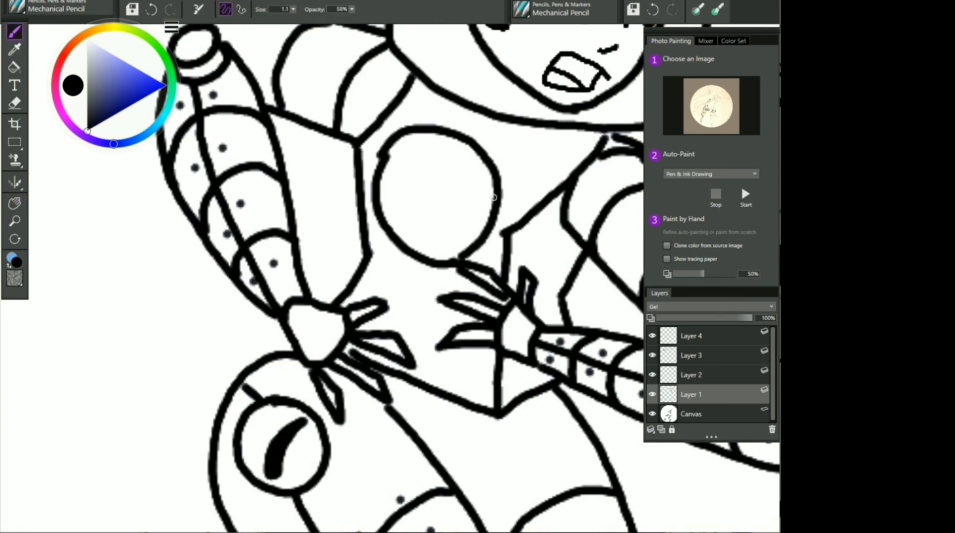
pyautogui.moveTo(494, 197)
pyautogui.mouseDown()
pyautogui.moveTo(472, 176)
pyautogui.moveTo(391, 182)
pyautogui.moveTo(392, 199)
pyautogui.moveTo(431, 215)
pyautogui.moveTo(424, 223)
pyautogui.moveTo(443, 233)
pyautogui.moveTo(444, 254)
pyautogui.mouseUp()
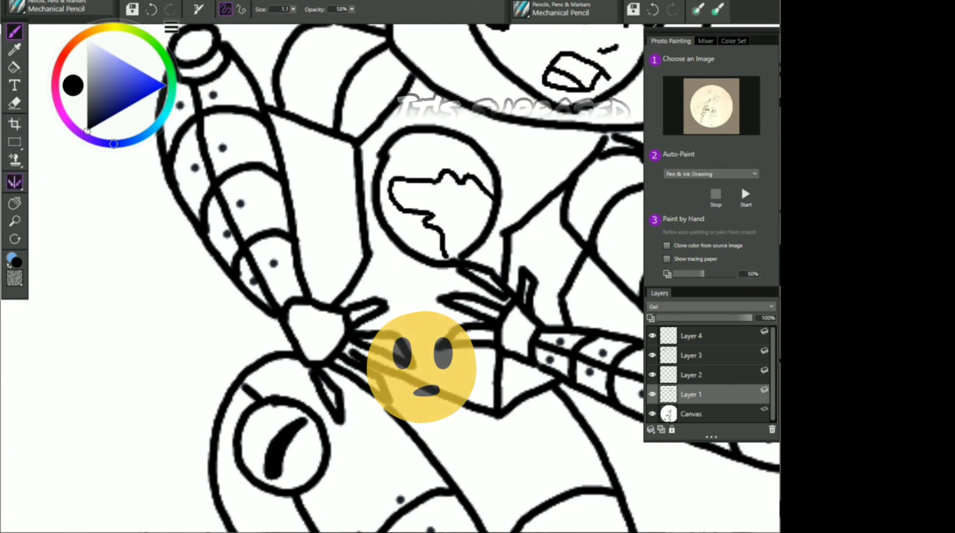
# Show the tracing paper and ink the visored skater's round chest badge with its jagged emblem in black on Layer 1.
pyautogui.click(15, 203)
pyautogui.moveTo(185, 269); pyautogui.dragTo(239, 301)
pyautogui.click(14, 31)
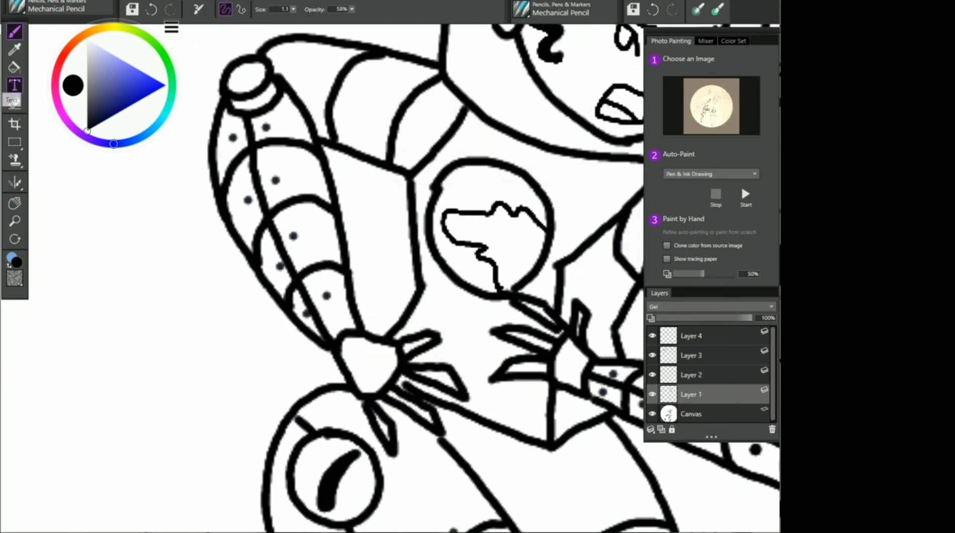
pyautogui.click(14, 203)
pyautogui.moveTo(168, 269); pyautogui.dragTo(281, 270)
pyautogui.moveTo(172, 90); pyautogui.dragTo(276, 301)
pyautogui.click(667, 259)
pyautogui.click(14, 32)
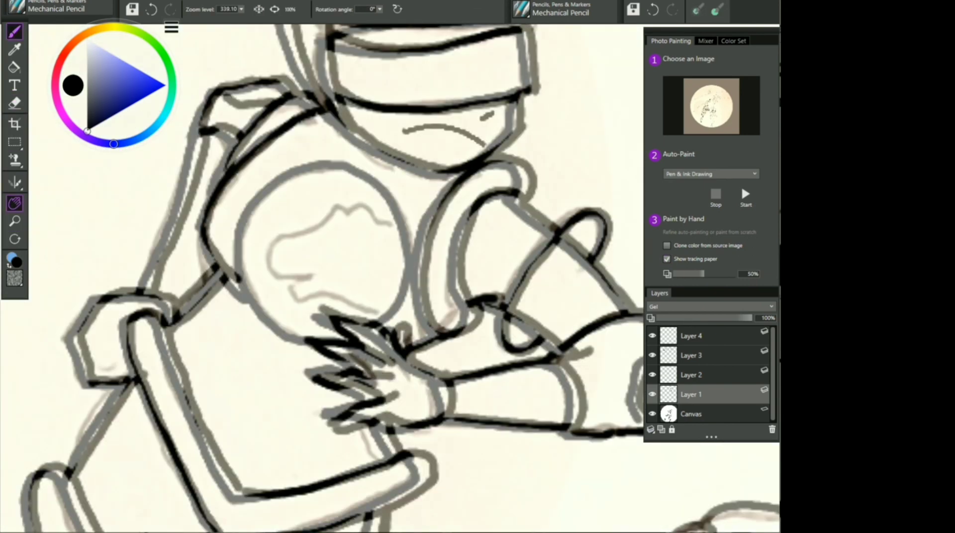
pyautogui.moveTo(401, 247)
pyautogui.mouseDown()
pyautogui.moveTo(398, 219)
pyautogui.moveTo(301, 167)
pyautogui.moveTo(238, 268)
pyautogui.moveTo(312, 331)
pyautogui.moveTo(366, 319)
pyautogui.moveTo(406, 233)
pyautogui.mouseUp()
pyautogui.moveTo(396, 225)
pyautogui.mouseDown()
pyautogui.moveTo(334, 208)
pyautogui.moveTo(268, 251)
pyautogui.moveTo(278, 277)
pyautogui.moveTo(315, 278)
pyautogui.moveTo(293, 290)
pyautogui.moveTo(369, 312)
pyautogui.mouseUp()
# Ink the pigtailed skater's round chest badge and the jagged emblem inside it, tracing the sketch behind the raised hand.
pyautogui.click(15, 203)
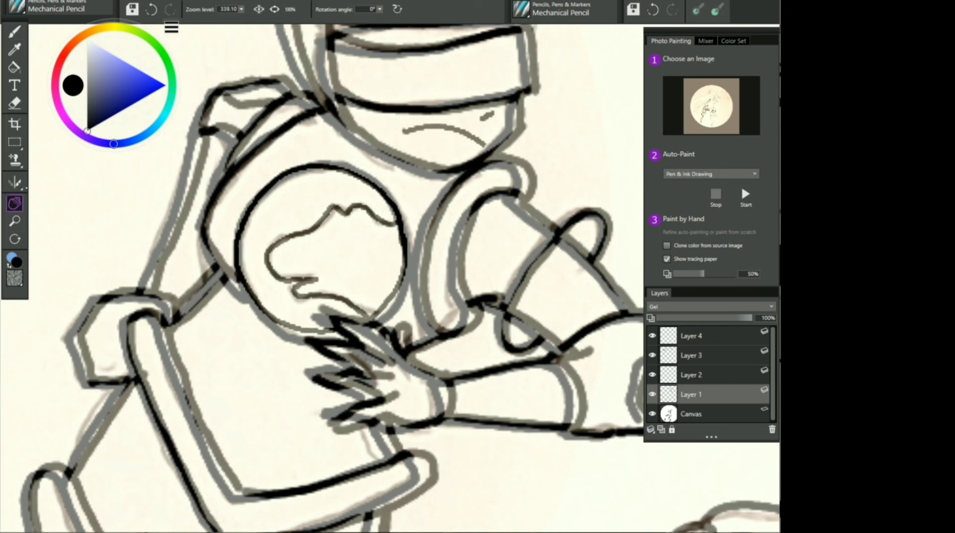
pyautogui.moveTo(611, 151); pyautogui.dragTo(270, 303)
pyautogui.moveTo(490, 209)
pyautogui.mouseDown()
pyautogui.moveTo(358, 279)
pyautogui.moveTo(149, 498)
pyautogui.mouseUp()
pyautogui.moveTo(376, 122); pyautogui.dragTo(329, 427)
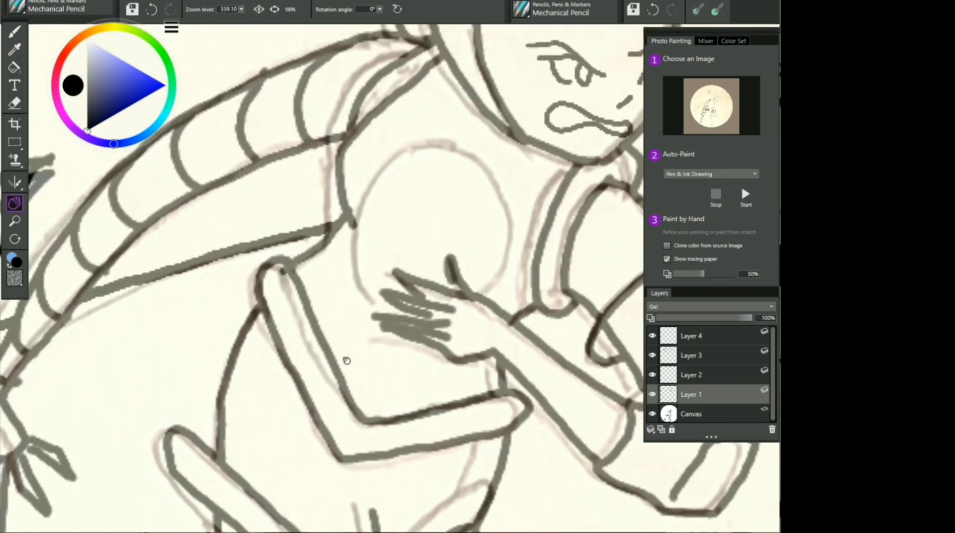
pyautogui.click(15, 31)
pyautogui.moveTo(483, 293)
pyautogui.mouseDown()
pyautogui.moveTo(502, 270)
pyautogui.moveTo(485, 171)
pyautogui.moveTo(366, 194)
pyautogui.moveTo(387, 291)
pyautogui.mouseUp()
pyautogui.moveTo(506, 223)
pyautogui.mouseDown()
pyautogui.moveTo(439, 189)
pyautogui.moveTo(395, 217)
pyautogui.moveTo(393, 255)
pyautogui.moveTo(441, 282)
pyautogui.mouseUp()
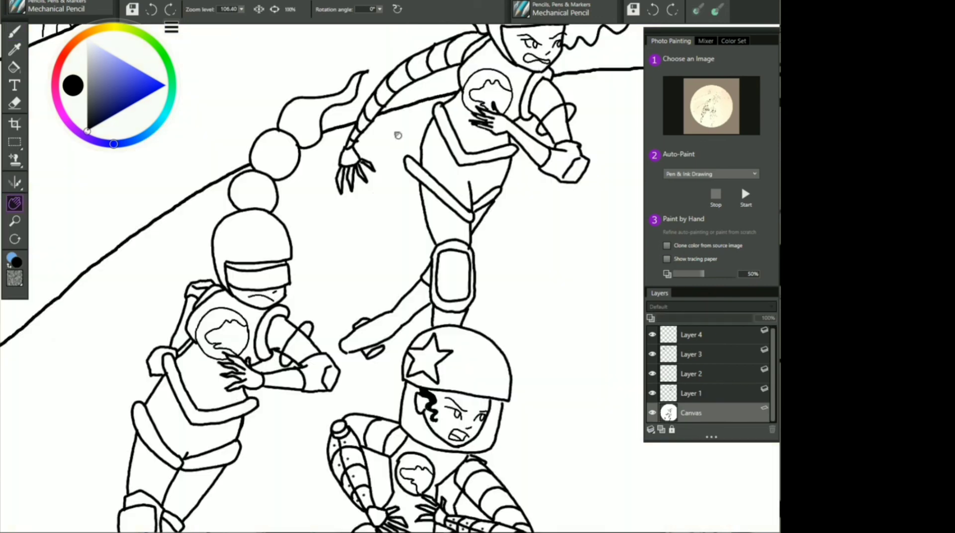
# Draw two wide eyes and an open smiling mouth on the bubble-helmeted spectator behind the railing, on the Canvas layer.
pyautogui.moveTo(344, 242); pyautogui.dragTo(348, 246)
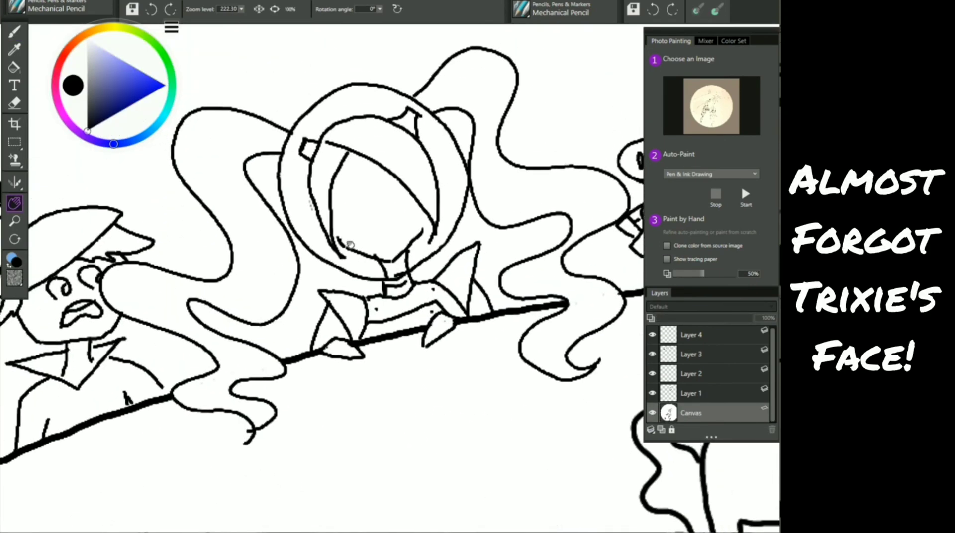
pyautogui.click(14, 32)
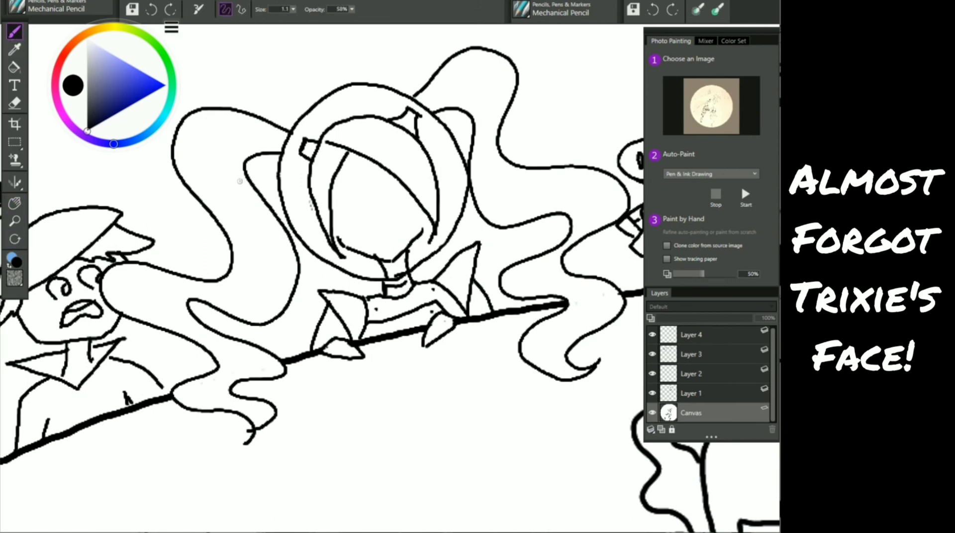
pyautogui.moveTo(391, 209)
pyautogui.mouseDown()
pyautogui.moveTo(400, 188)
pyautogui.moveTo(407, 207)
pyautogui.mouseUp()
pyautogui.moveTo(348, 223); pyautogui.dragTo(369, 215)
pyautogui.moveTo(354, 209); pyautogui.dragTo(393, 247)
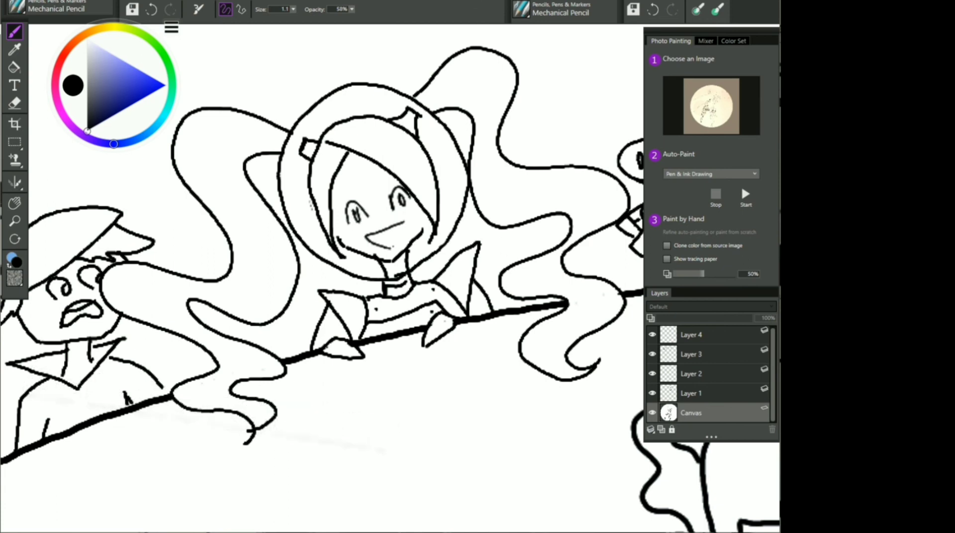